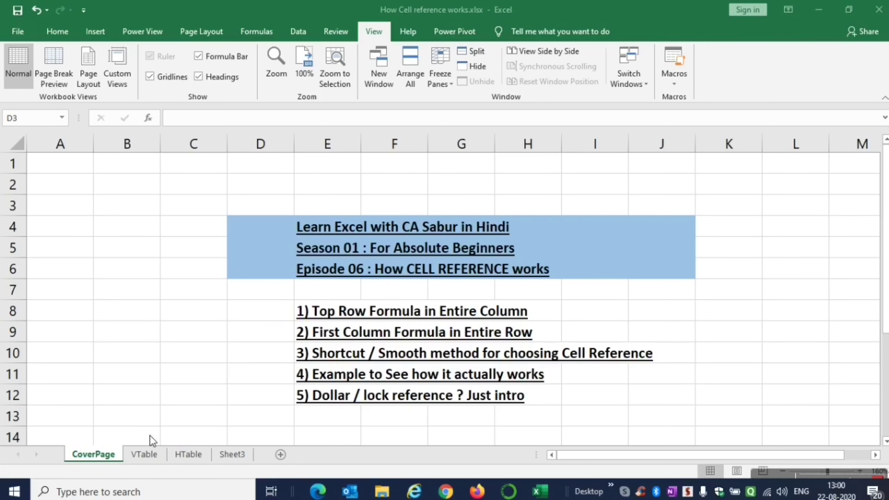
# Open the VTable sheet and examine the first student's Total and Percentage formulas in row 8.
pyautogui.click(145, 455)
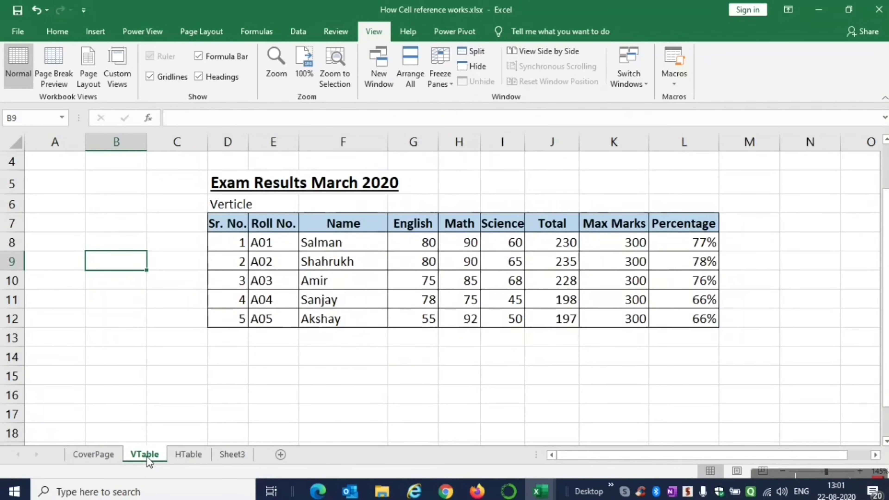
pyautogui.press('Right')
pyautogui.press('Right')
pyautogui.press('Right')
pyautogui.press('Right')
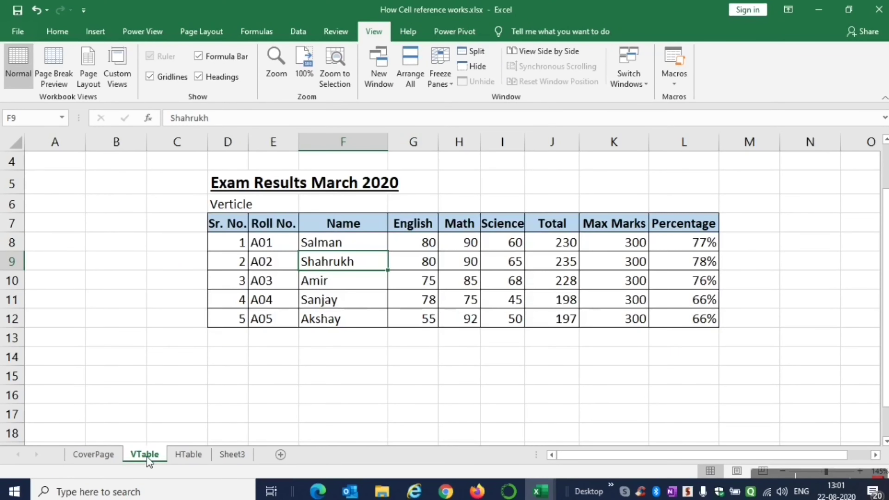
pyautogui.press('Right')
pyautogui.press('Right')
pyautogui.press('Right')
pyautogui.press('Right')
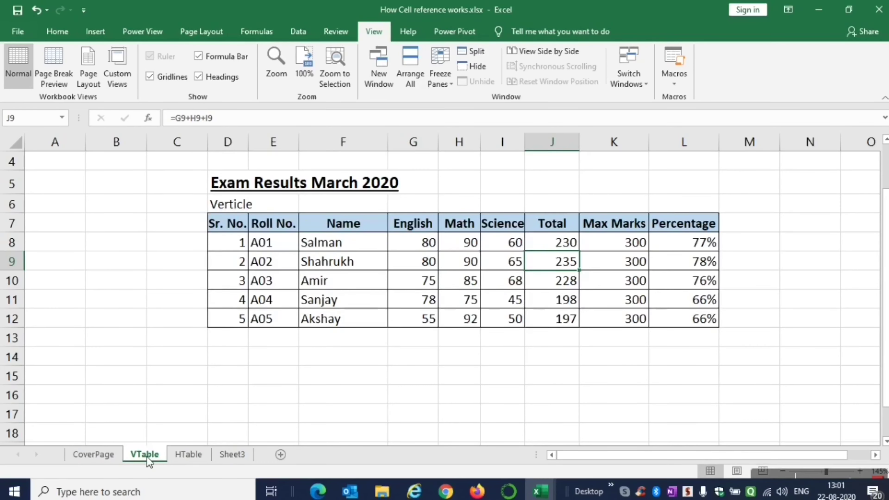
pyautogui.press('Up')
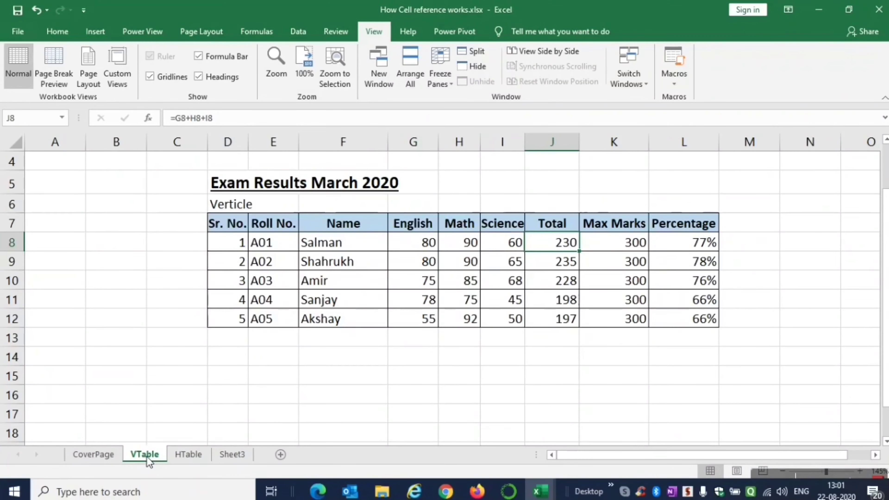
pyautogui.press('Right')
pyautogui.press('Right')
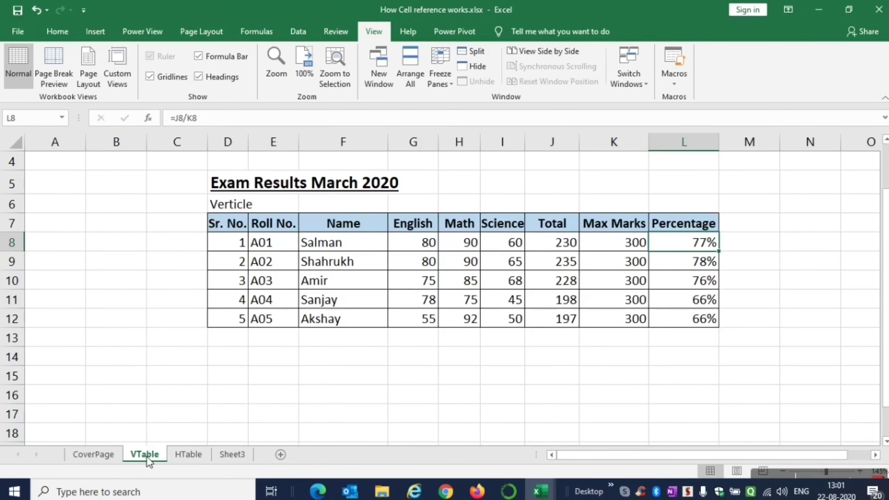
# Clear the Total formulas for the second to fifth students in J9:J12.
pyautogui.press('Down')
pyautogui.press('Left')
pyautogui.press('Left')
pyautogui.press('Left')
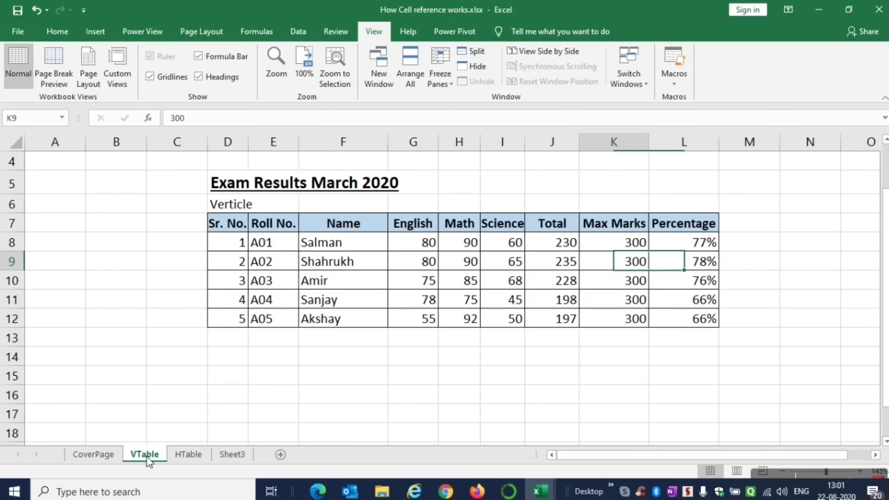
pyautogui.press('Right')
pyautogui.hotkey('shift', 'Down')
pyautogui.hotkey('shift', 'Down')
pyautogui.hotkey('shift', 'Down')
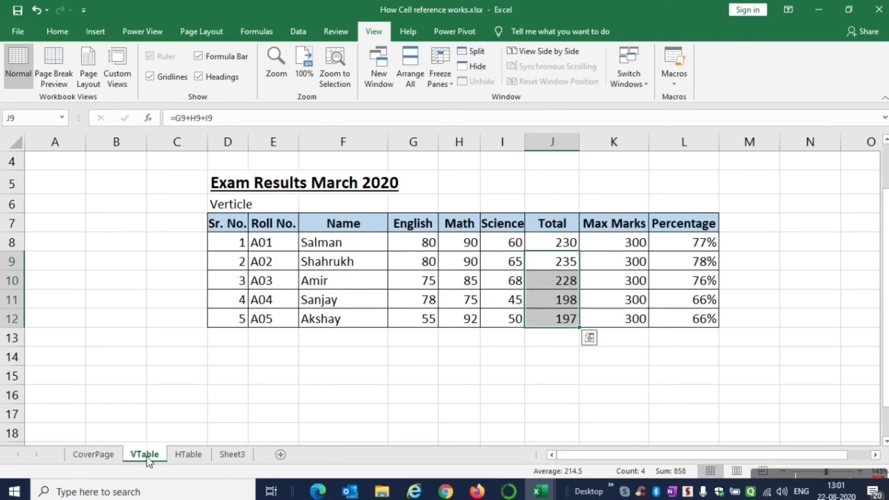
pyautogui.press('Delete')
# Clear the Percentage formulas for the second to fifth students in L9:L12.
pyautogui.press('Right')
pyautogui.press('Right')
pyautogui.press('Right')
pyautogui.press('Left')
pyautogui.hotkey('shift', 'Down')
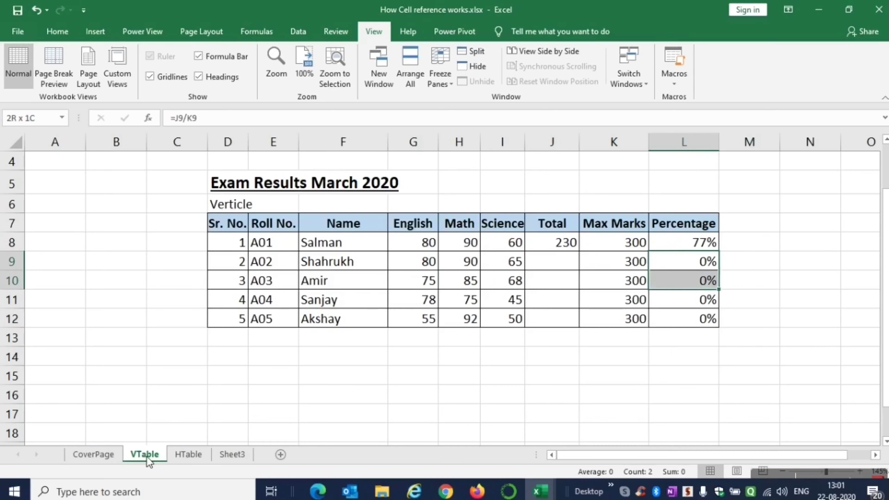
pyautogui.hotkey('shift', 'Down')
pyautogui.hotkey('shift', 'Down')
pyautogui.press('Delete')
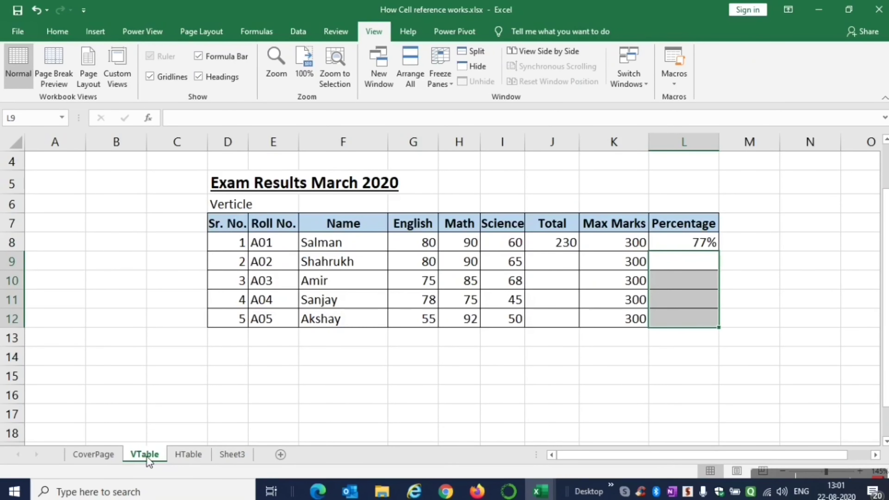
# Copy the Total formula from J8 into J9:J12 for the remaining students.
pyautogui.press('Left')
pyautogui.press('Left')
pyautogui.press('Up')
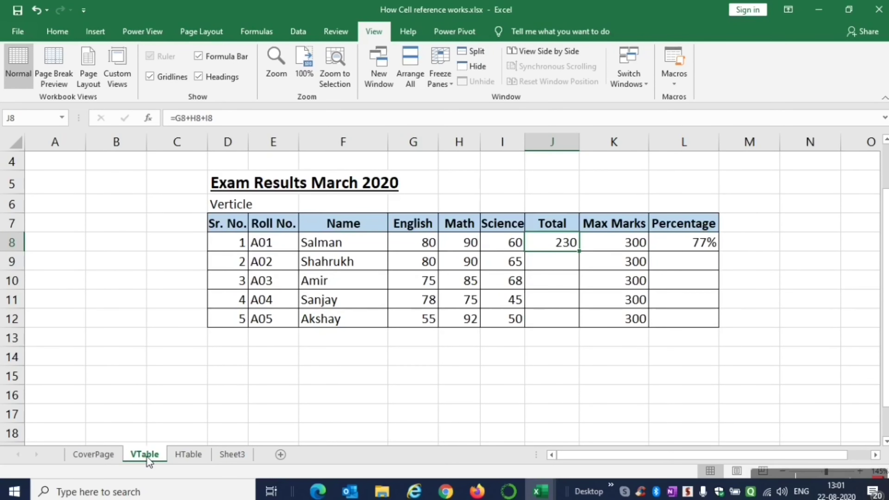
pyautogui.hotkey('ctrl', 'c')
pyautogui.press('Down')
pyautogui.hotkey('shift', 'Down')
pyautogui.hotkey('shift', 'Down')
pyautogui.hotkey('shift', 'Down')
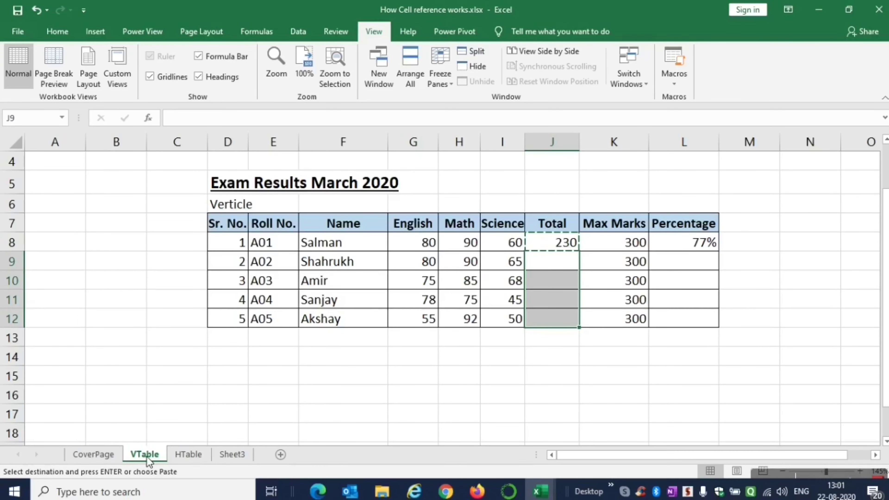
pyautogui.hotkey('ctrl', 'v')
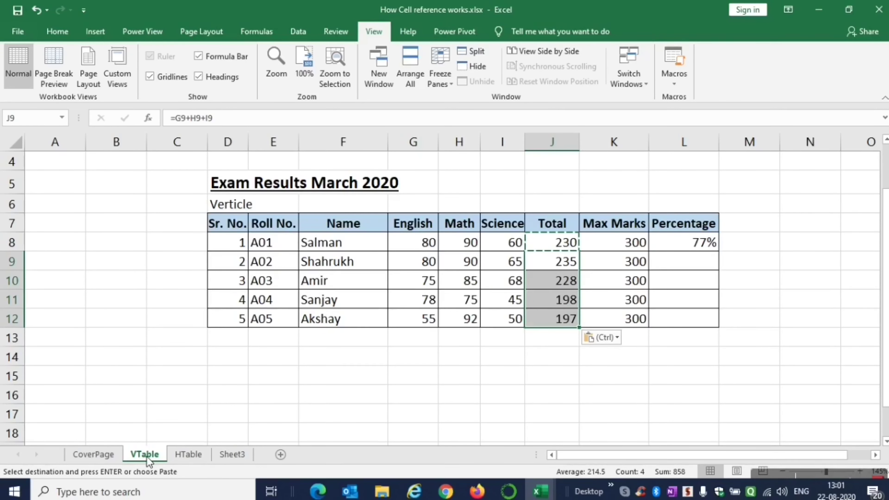
# Copy the Percentage formula from L8 into L9:L12 for the remaining students.
pyautogui.press('Right')
pyautogui.press('Right')
pyautogui.press('Up')
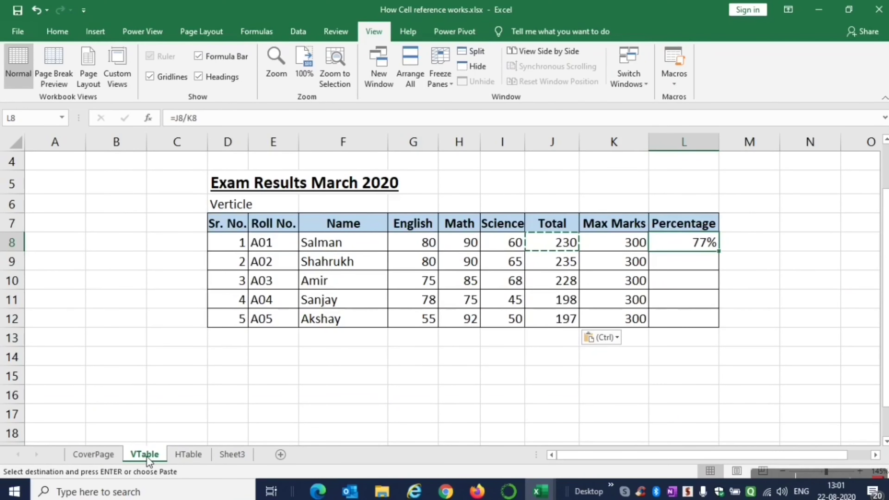
pyautogui.hotkey('ctrl', 'c')
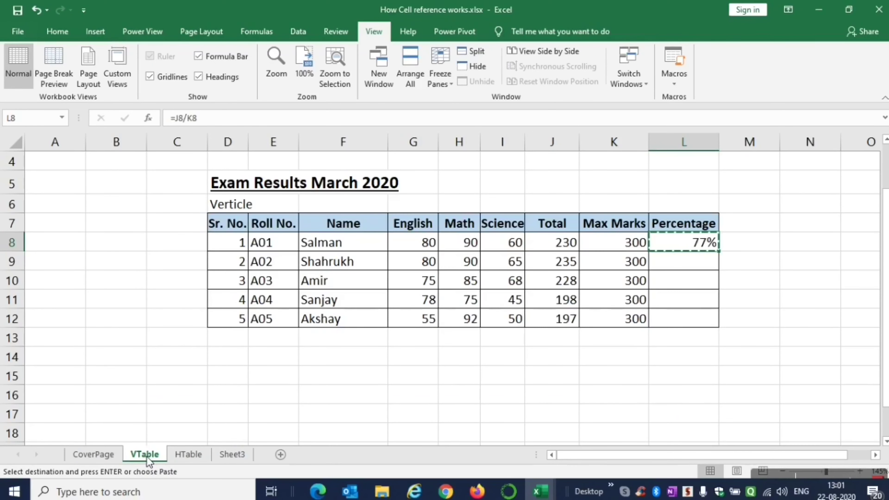
pyautogui.press('Down')
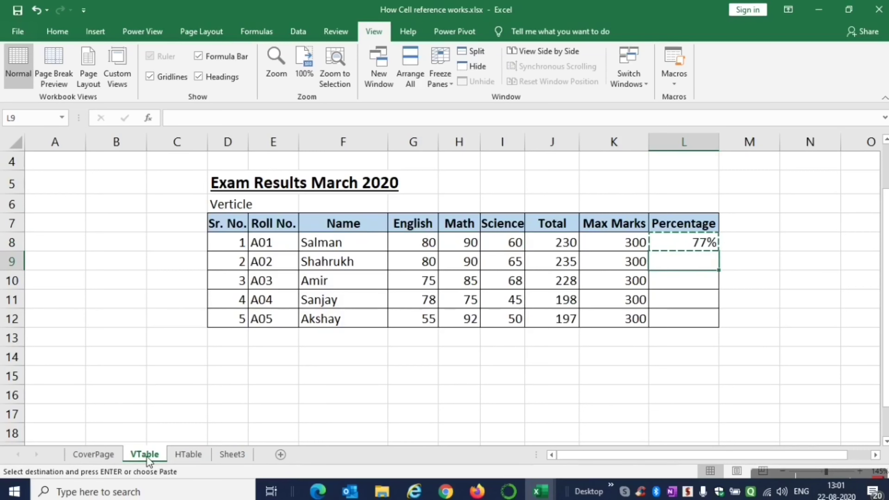
pyautogui.hotkey('shift', 'Down')
pyautogui.hotkey('shift', 'Down')
pyautogui.hotkey('shift', 'Down')
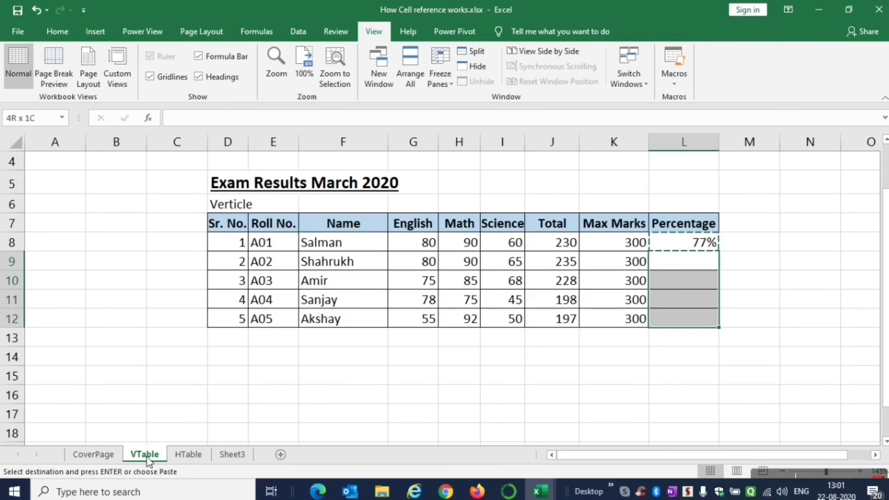
pyautogui.hotkey('ctrl', 'v')
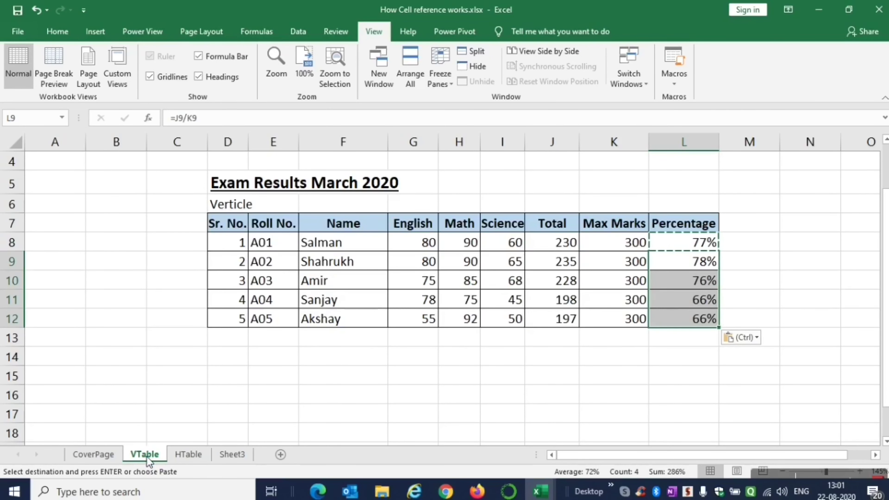
pyautogui.press('Escape')
# Inspect the cell references used by the Total formulas in J8, J9 and J12.
pyautogui.press('Left')
pyautogui.press('Left')
pyautogui.press('Up')
pyautogui.press('F2')
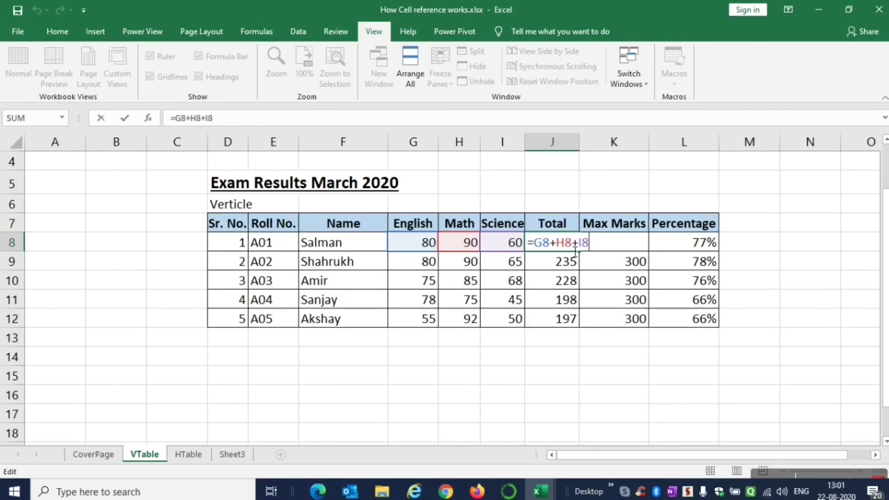
pyautogui.press('Escape')
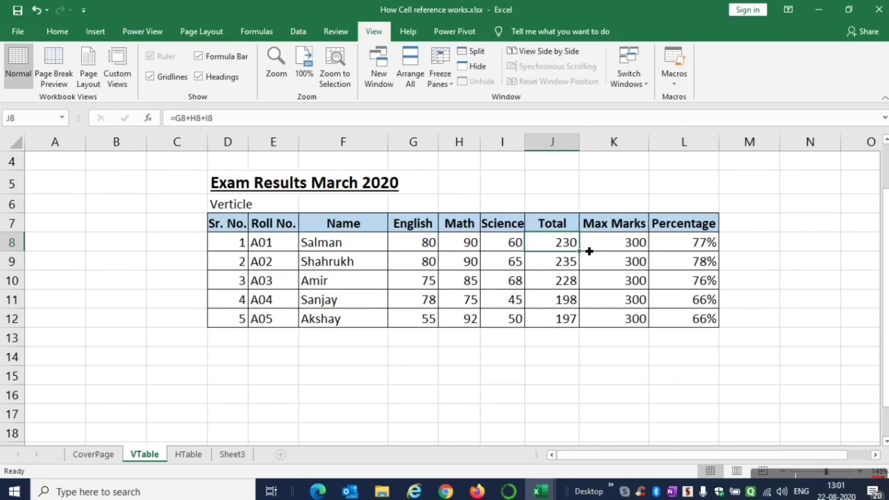
pyautogui.press('Down')
pyautogui.press('F2')
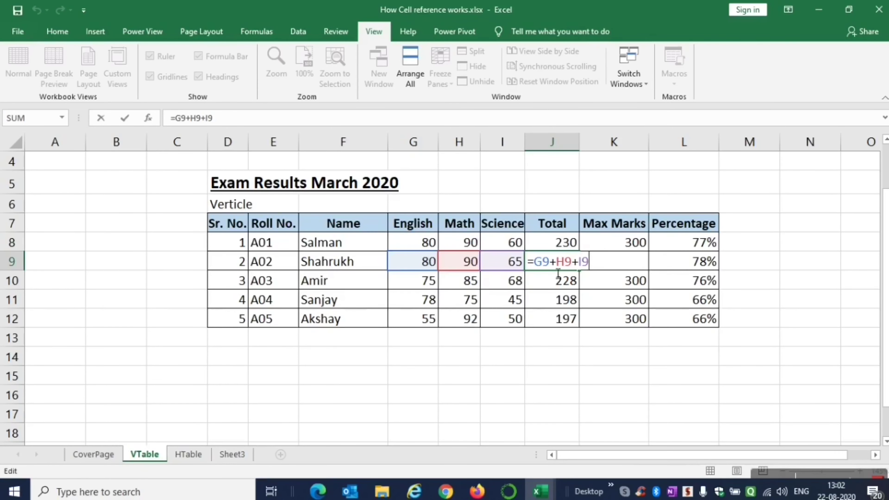
pyautogui.press('Return')
pyautogui.press('Down')
pyautogui.press('Down')
pyautogui.press('F2')
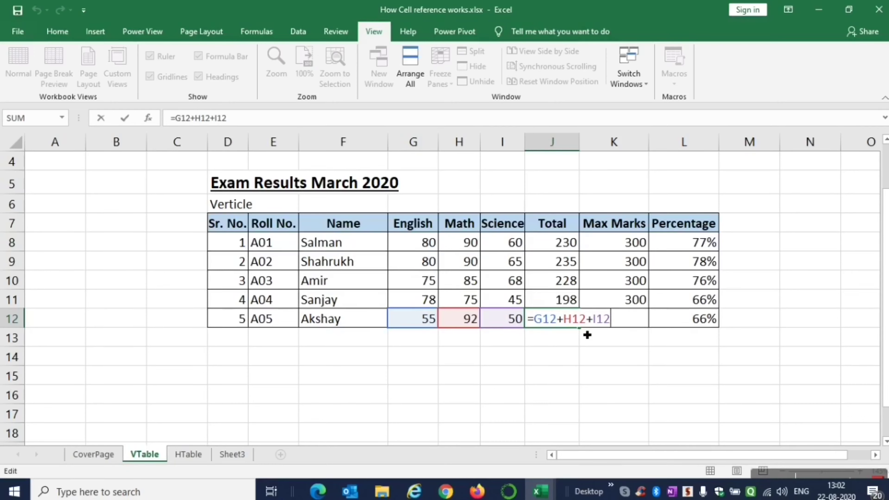
pyautogui.press('Escape')
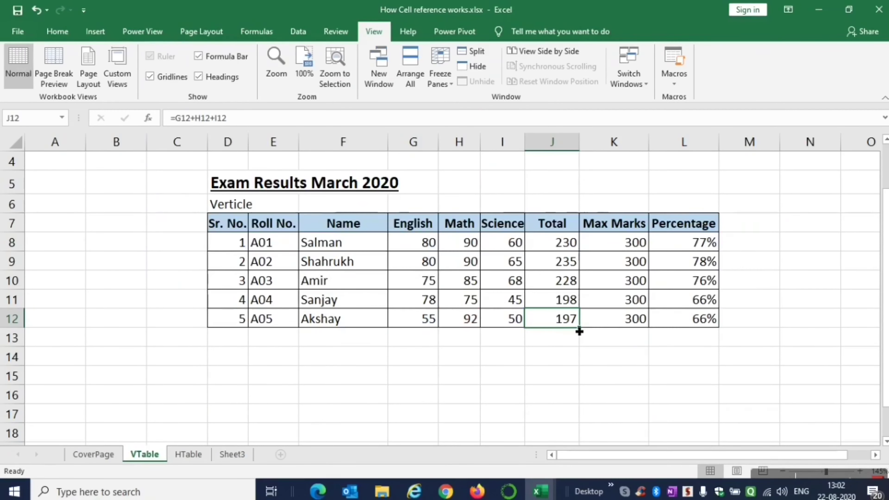
# Review the source Total formula in J8 against the range J9:J12 that it was copied into.
pyautogui.press('Up')
pyautogui.press('Up')
pyautogui.press('Up')
pyautogui.press('Up')
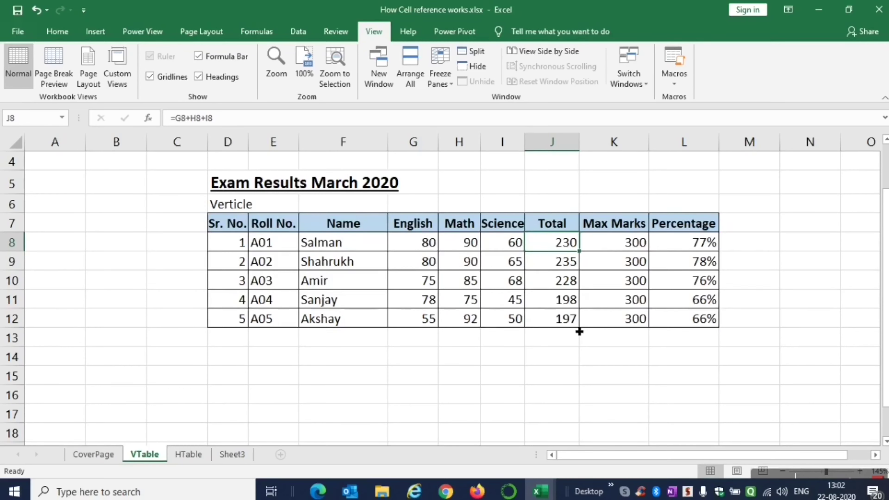
pyautogui.press('Down')
pyautogui.hotkey('shift', 'Down')
pyautogui.hotkey('shift', 'Down')
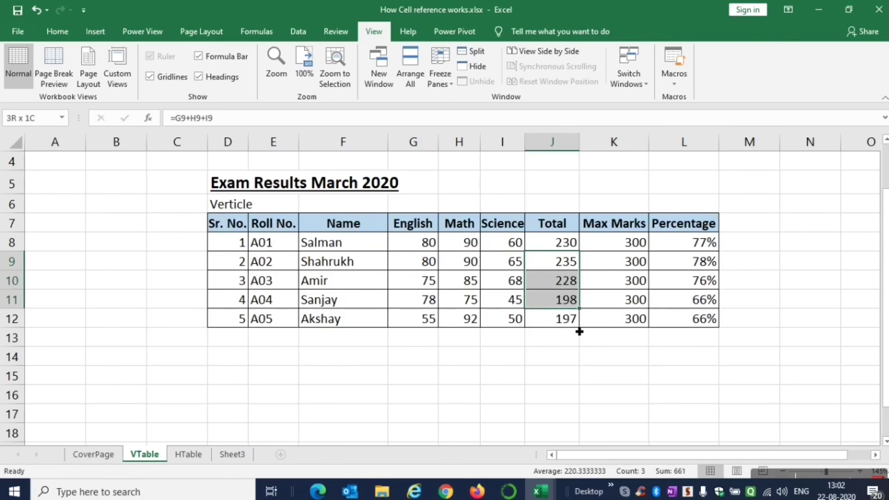
pyautogui.hotkey('shift', 'Down')
pyautogui.press('Down')
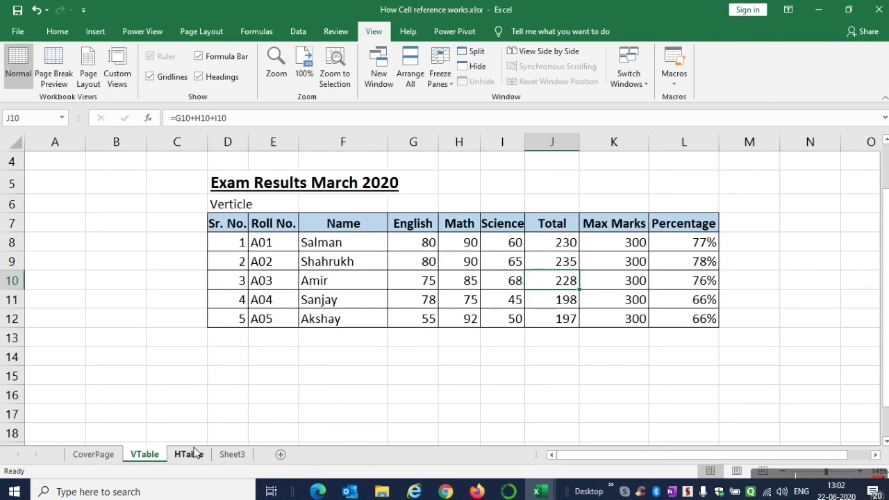
# Open the HTable sheet and examine its layout, with names across row 7 and subjects down column C.
pyautogui.click(192, 460)
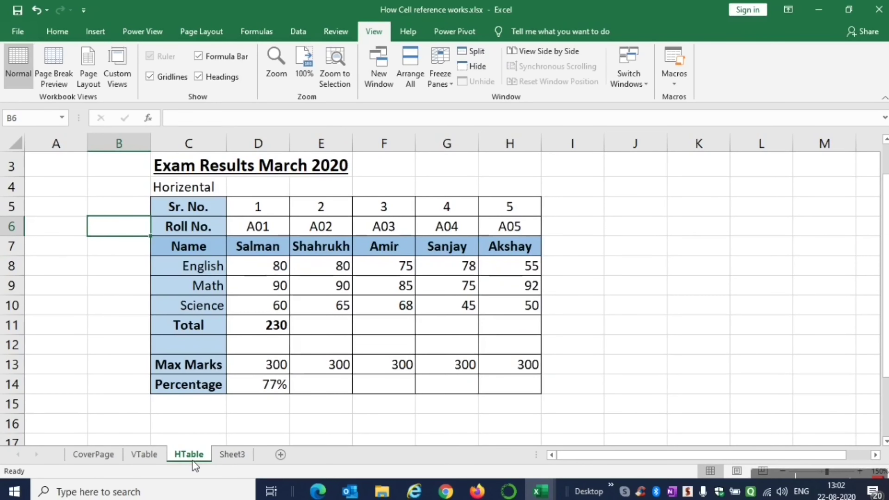
pyautogui.press('Right')
pyautogui.press('Right')
pyautogui.press('Down')
pyautogui.press('Down')
pyautogui.press('Left')
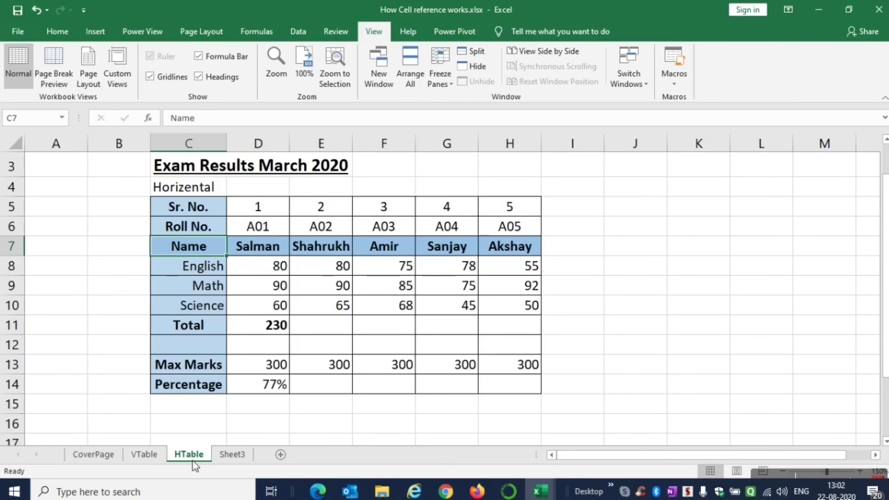
pyautogui.hotkey('shift', 'Right')
pyautogui.hotkey('shift', 'Right')
pyautogui.hotkey('shift', 'Right')
pyautogui.hotkey('shift', 'Right')
pyautogui.hotkey('shift', 'Right')
pyautogui.press('Down')
pyautogui.hotkey('shift', 'Down')
pyautogui.hotkey('shift', 'Down')
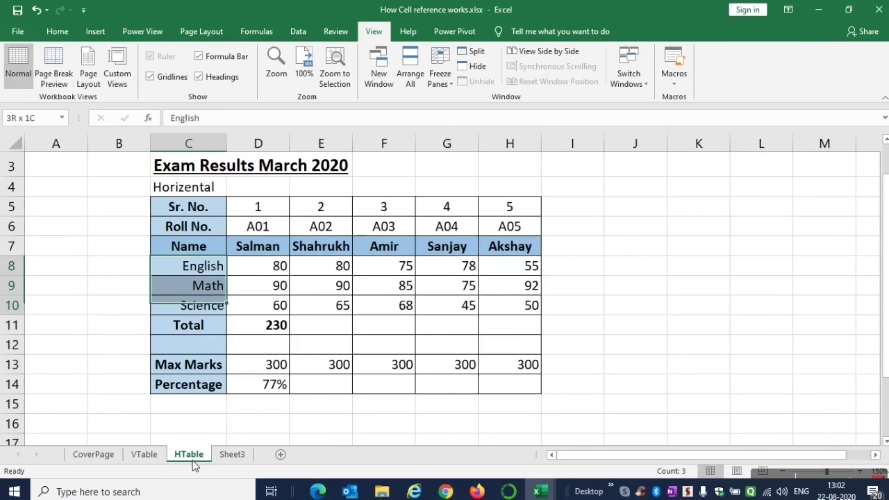
pyautogui.hotkey('shift', 'Down')
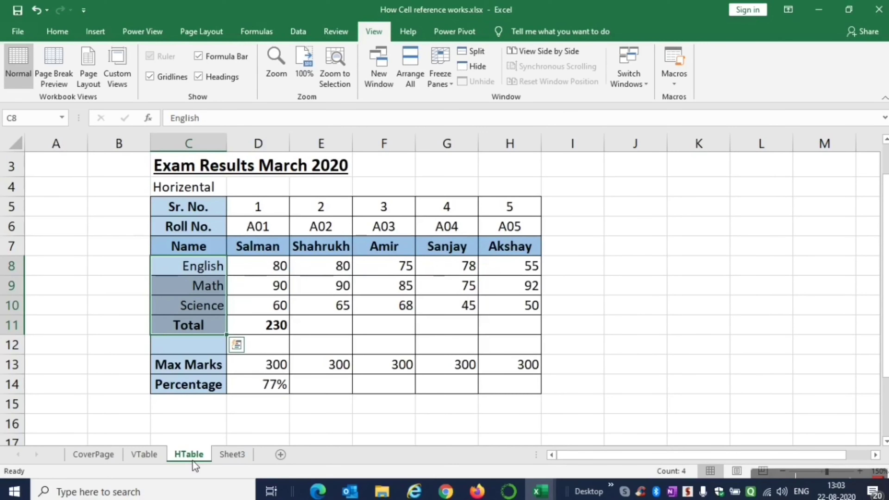
# Check the first student's Total formula in D11 on the HTable sheet and select all of column D.
pyautogui.press('Right')
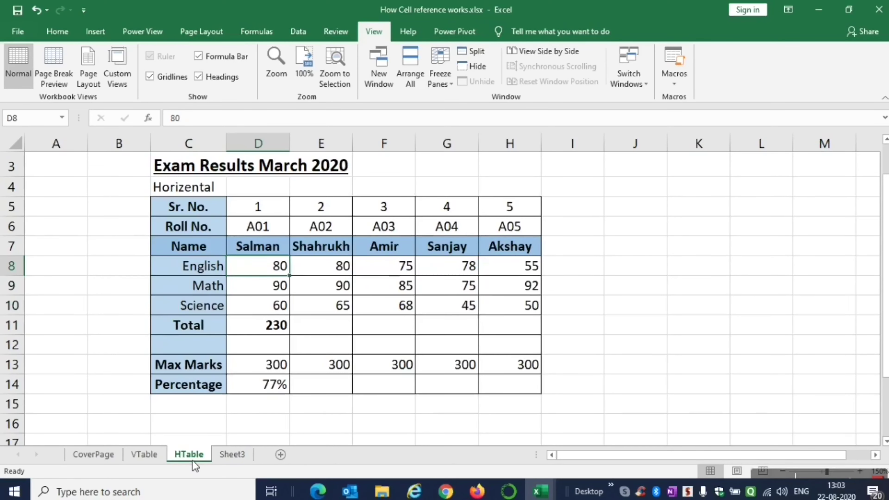
pyautogui.press('Down')
pyautogui.press('Down')
pyautogui.press('Down')
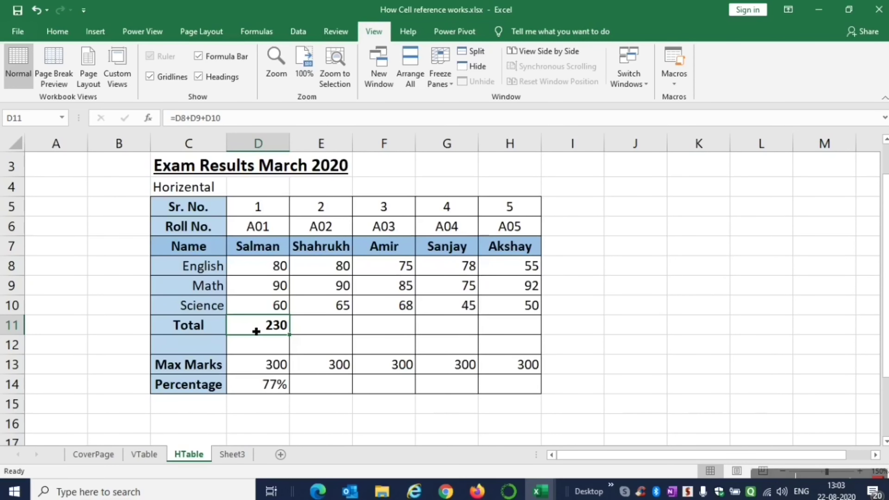
pyautogui.click(268, 149)
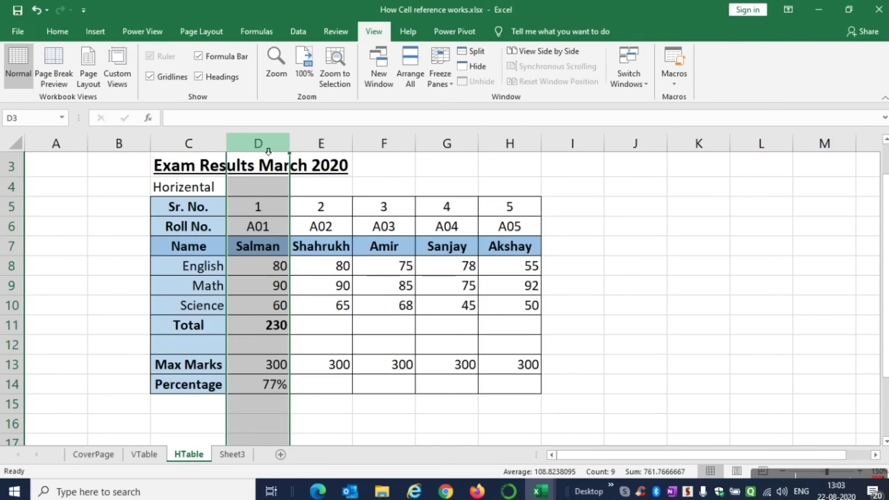
# Select row 8 on the VTable sheet for comparison with the horizontal layout, and return to the HTable sheet.
pyautogui.click(153, 451)
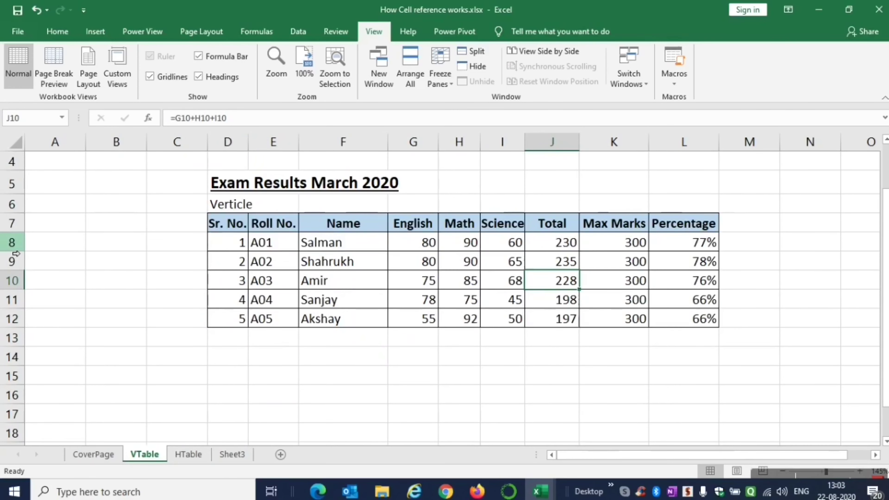
pyautogui.click(13, 242)
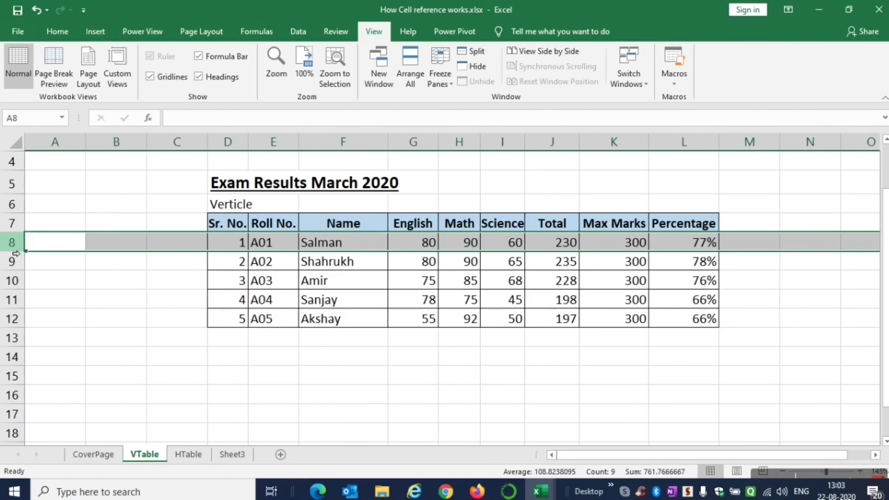
pyautogui.click(189, 454)
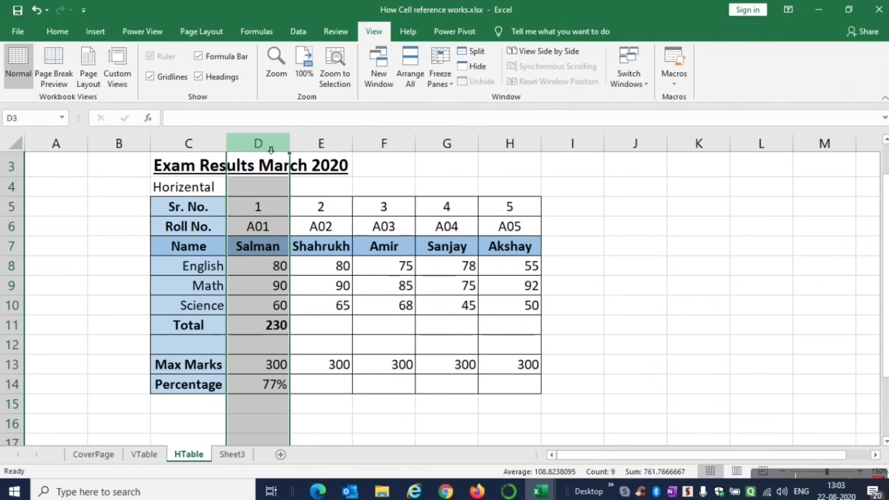
# Inspect the first student's Total formula in D11 and Percentage formula in D14, including the cells each one references.
pyautogui.click(270, 328)
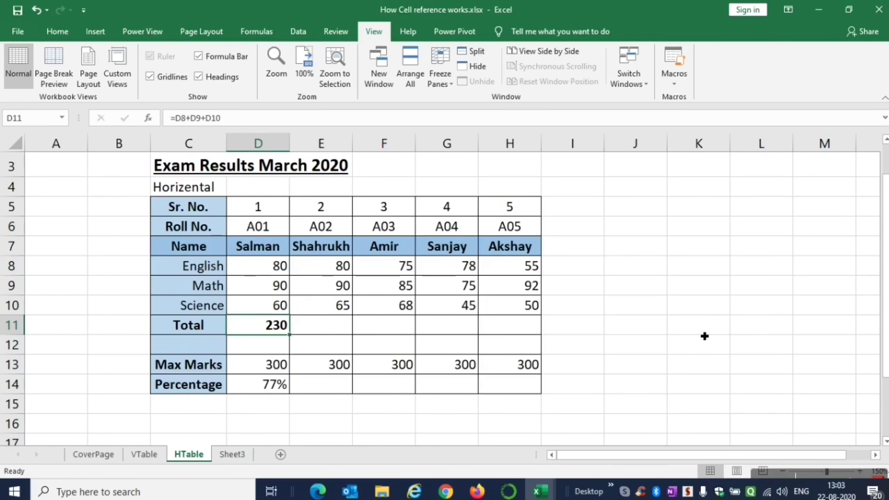
pyautogui.press('F2')
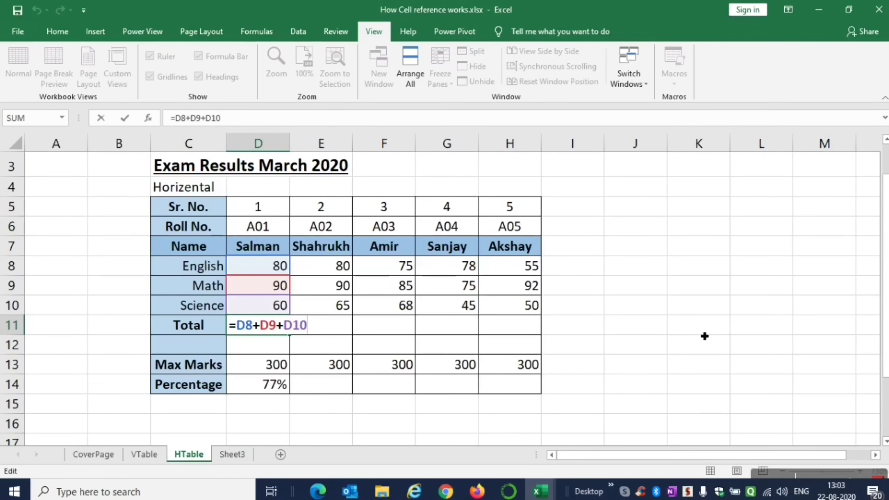
pyautogui.press('Escape')
pyautogui.press('F2')
pyautogui.hotkey('ctrl', 'Return')
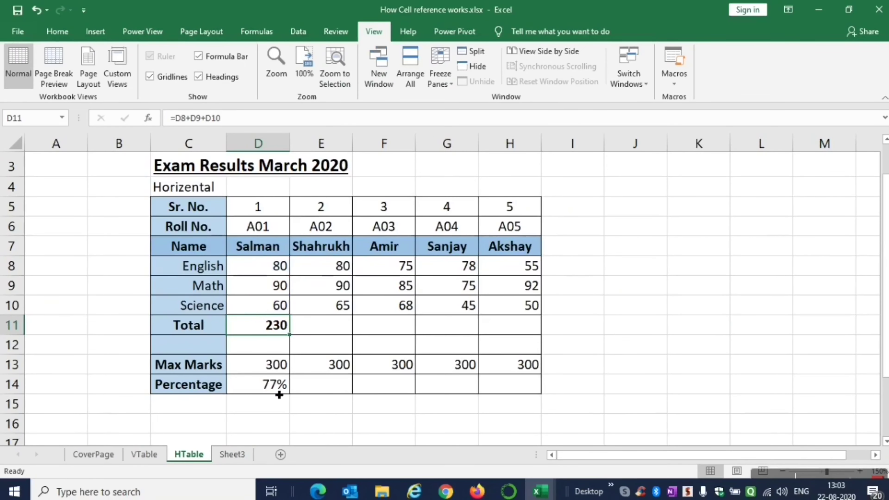
pyautogui.click(278, 386)
pyautogui.press('F2')
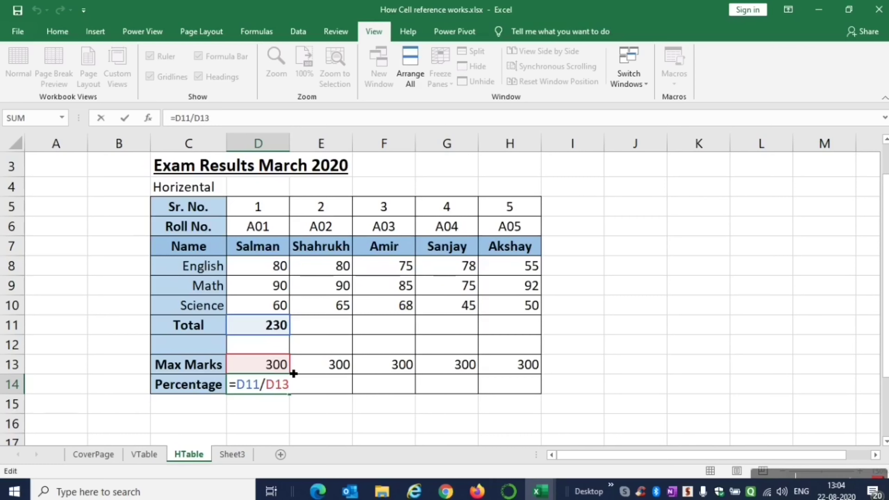
pyautogui.hotkey('ctrl', 'Return')
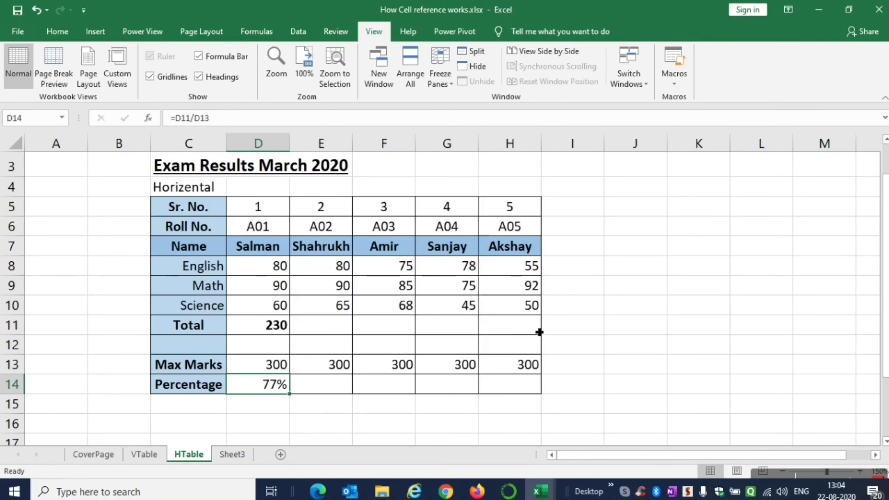
# Copy the Total formula from D11 across to E11:H11 for the remaining students.
pyautogui.click(281, 326)
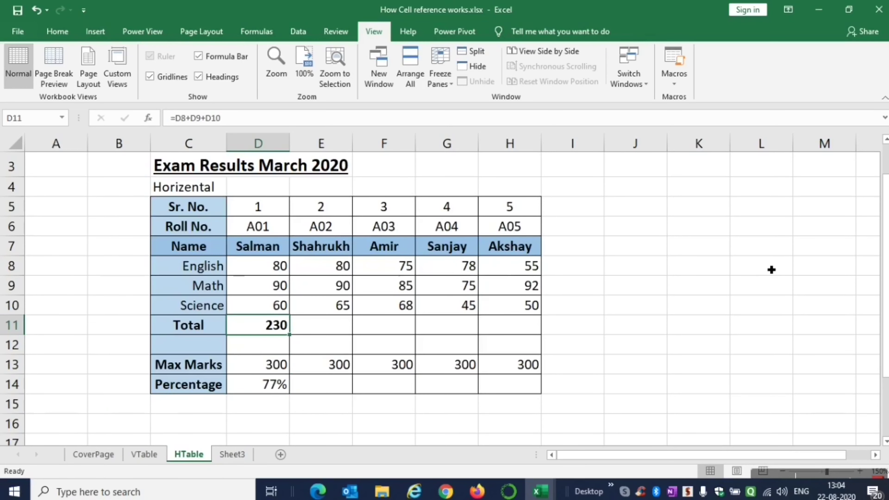
pyautogui.hotkey('ctrl', 'c')
pyautogui.press('Right')
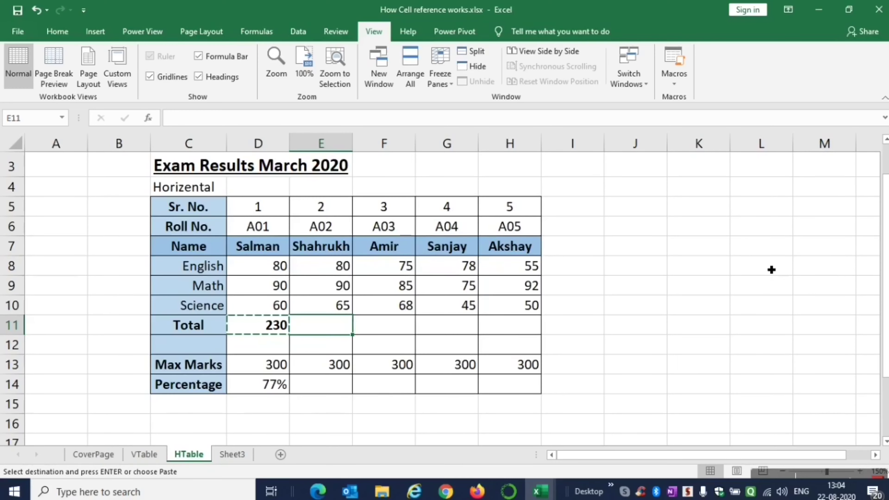
pyautogui.hotkey('shift', 'Right')
pyautogui.hotkey('shift', 'Right')
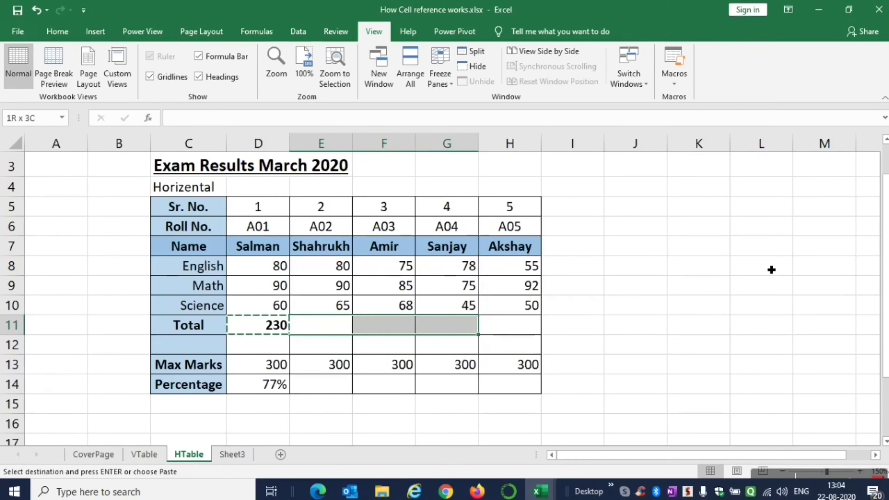
pyautogui.hotkey('shift', 'Right')
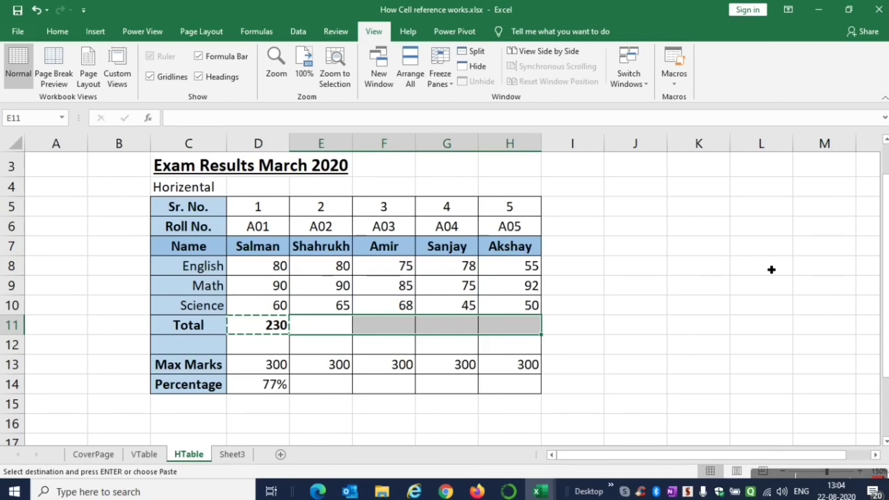
pyautogui.hotkey('ctrl', 'v')
pyautogui.press('Escape')
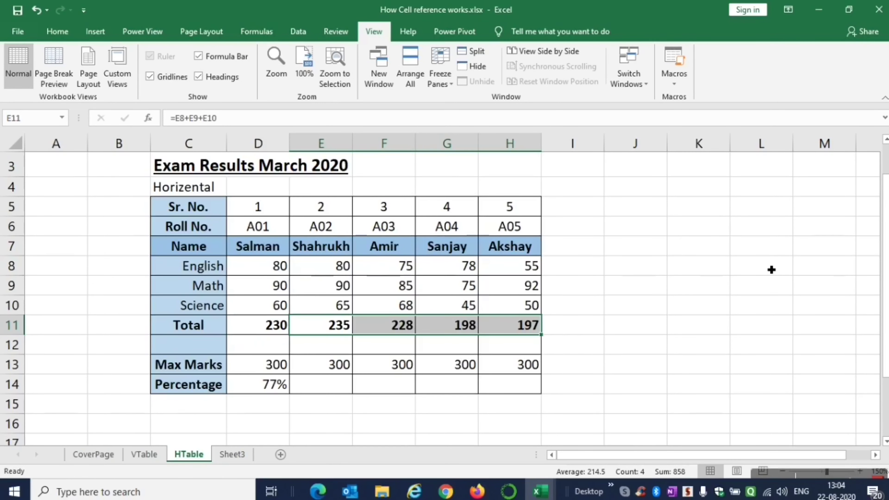
# Examine the cell references in the source Total formula in D11.
pyautogui.press('Down')
pyautogui.press('Up')
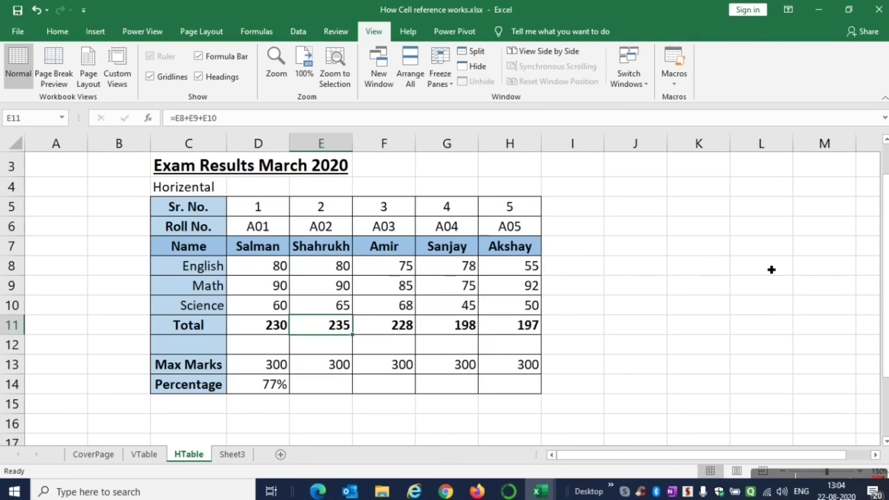
pyautogui.press('Left')
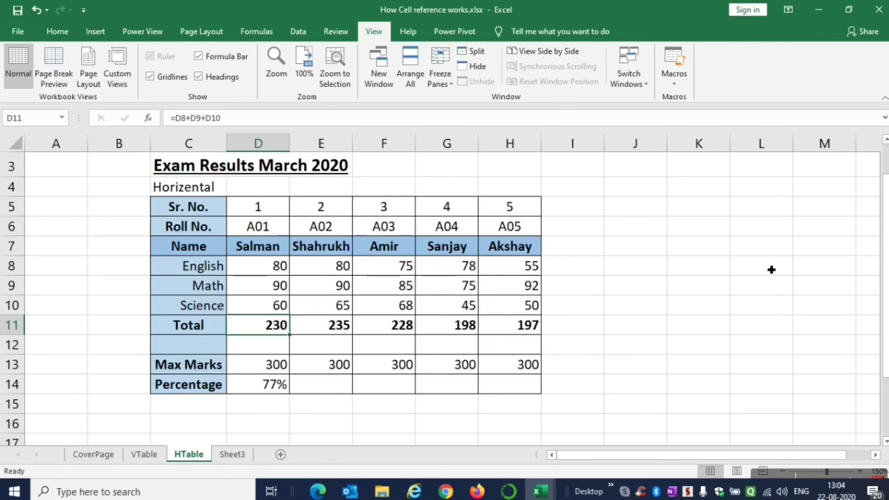
pyautogui.press('F2')
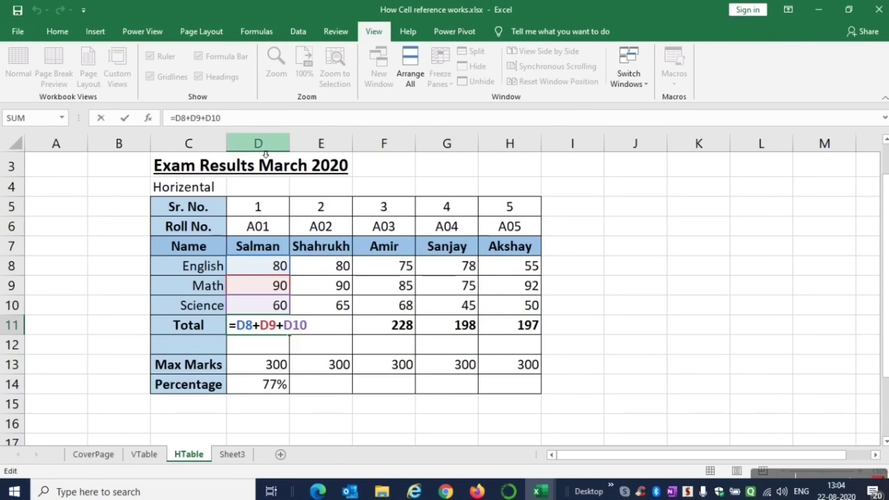
pyautogui.hotkey('ctrl', 'Return')
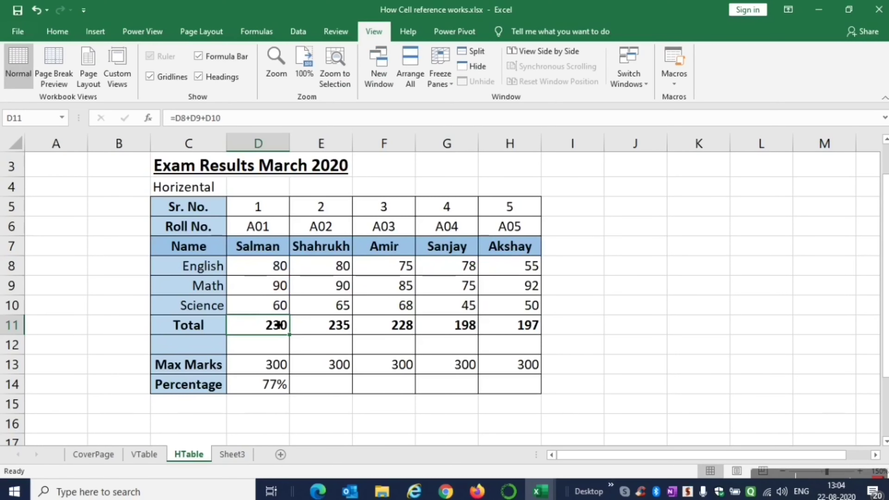
# Inspect the copied Total formula in E11 and compare columns E and D to trace the shift in its references.
pyautogui.click(343, 329)
pyautogui.press('F2')
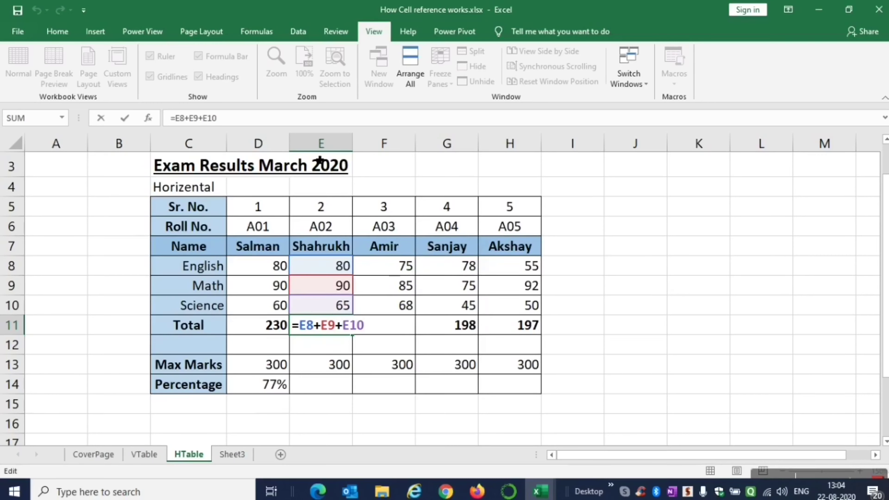
pyautogui.click(326, 150)
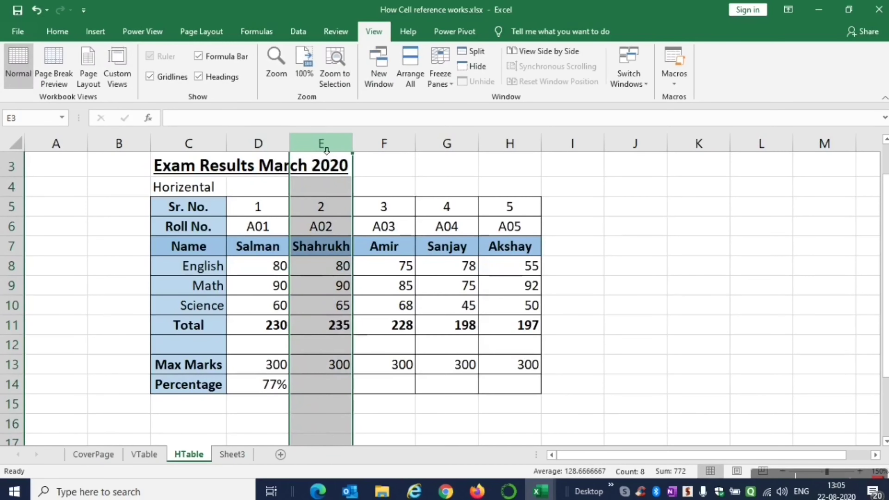
pyautogui.click(276, 150)
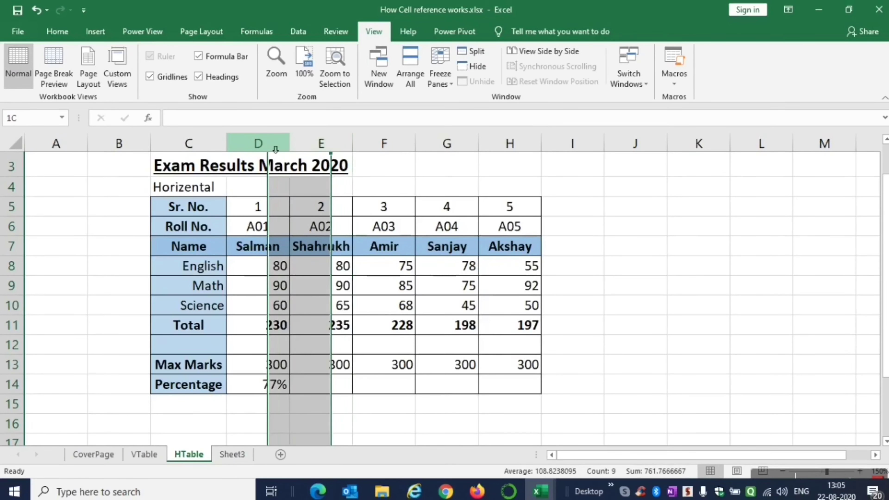
pyautogui.click(335, 324)
pyautogui.doubleClick(339, 328)
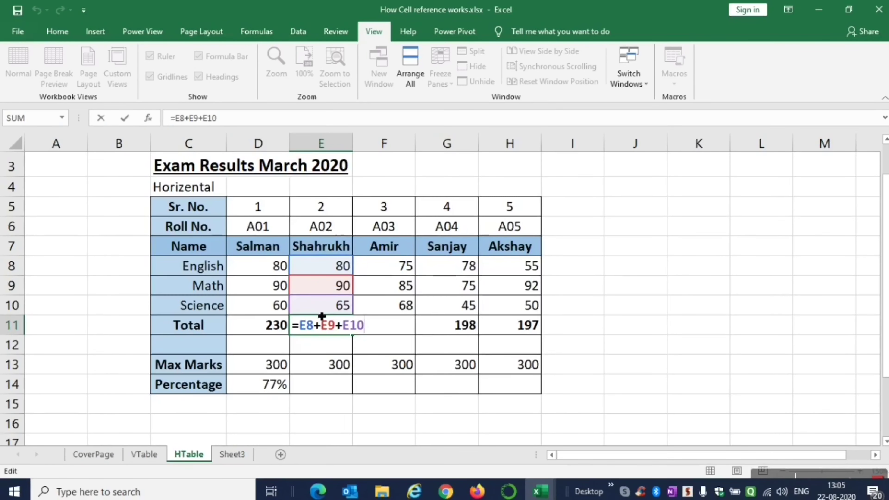
pyautogui.hotkey('ctrl', 'Return')
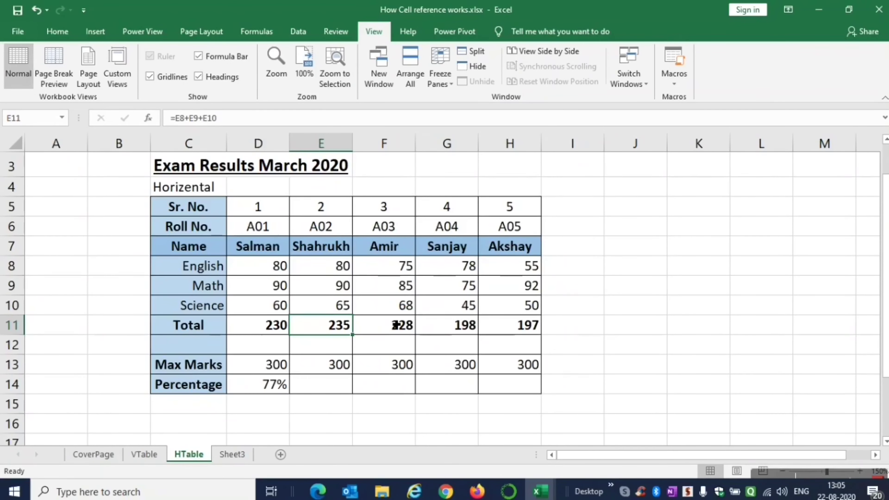
# Check the references of the copied Total formulas in F11 and H11, and select column H.
pyautogui.click(396, 325)
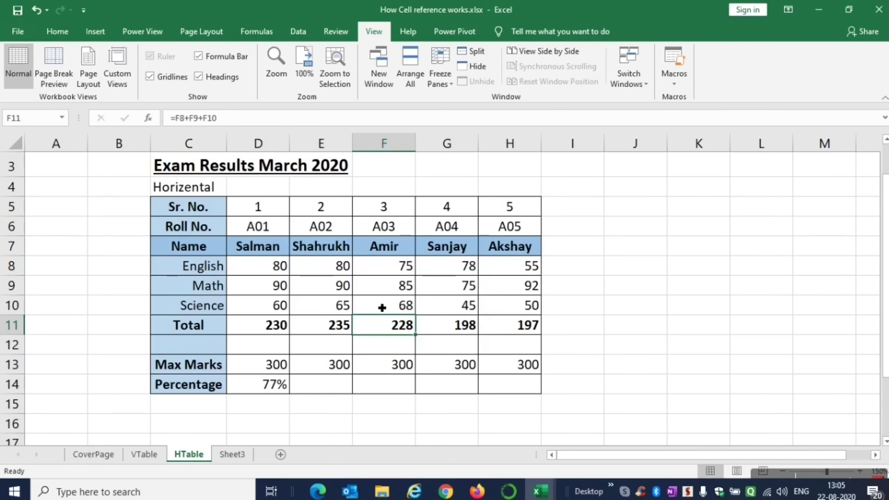
pyautogui.press('F2')
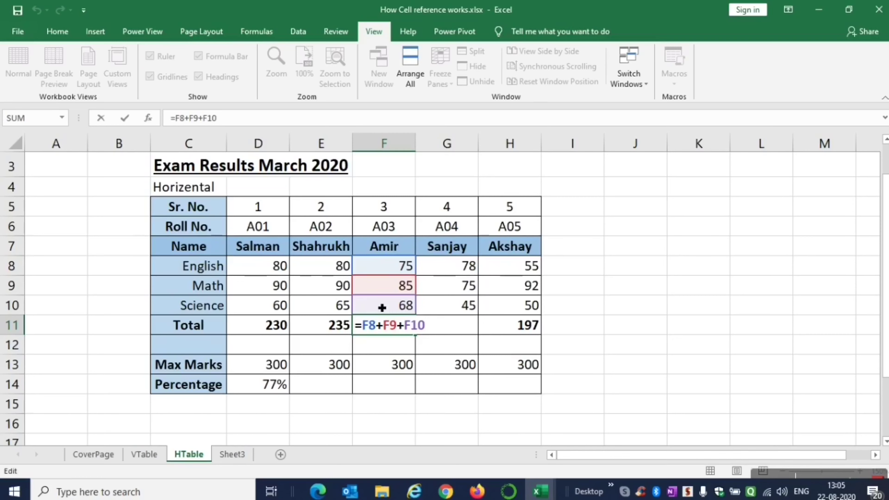
pyautogui.press('Escape')
pyautogui.click(530, 331)
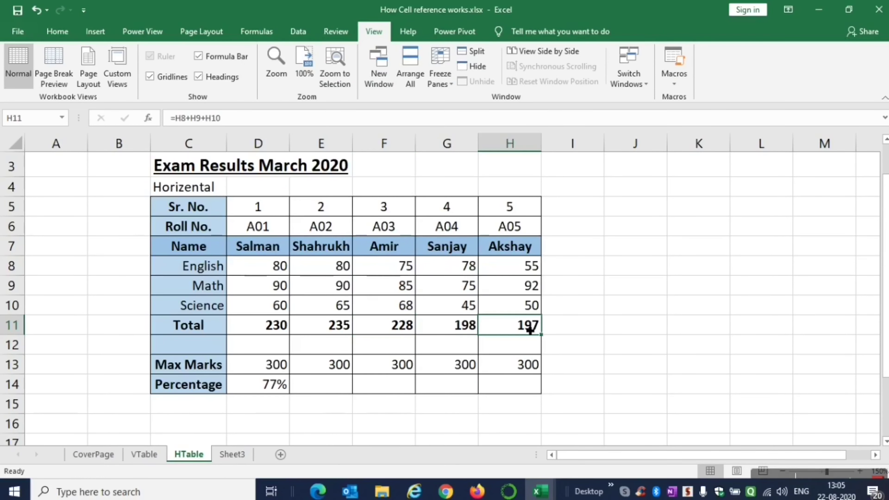
pyautogui.press('F2')
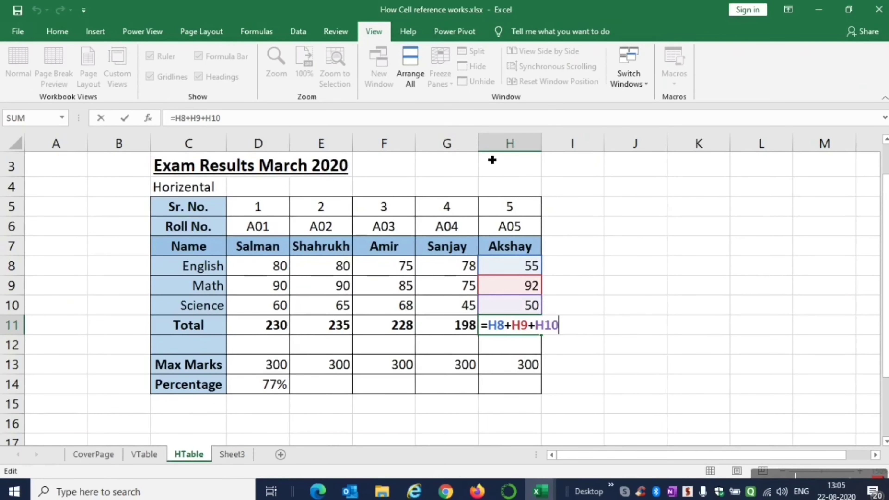
pyautogui.click(518, 154)
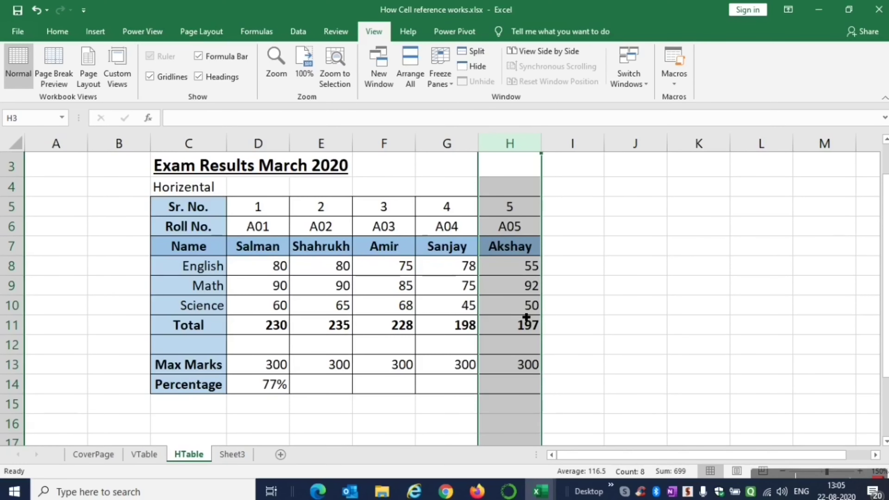
# Review the source Total cell D11 against the range E11:H11 that it was copied into.
pyautogui.click(271, 330)
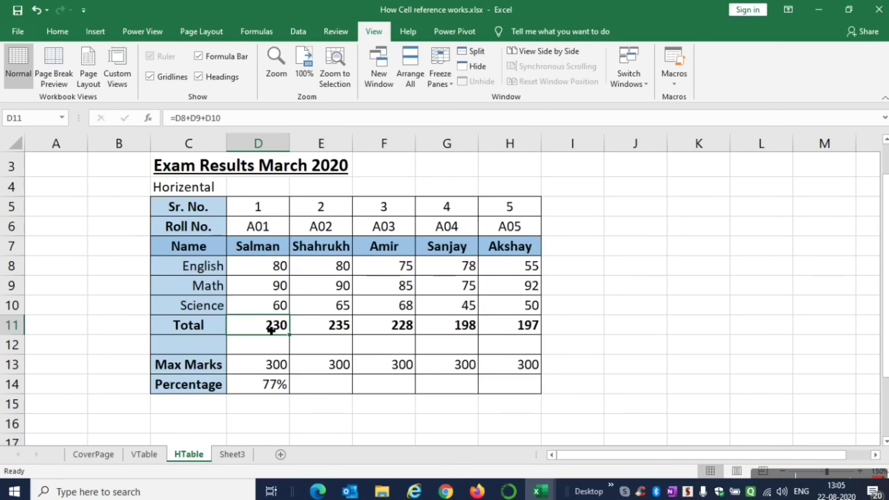
pyautogui.press('Right')
pyautogui.hotkey('shift', 'Right')
pyautogui.hotkey('shift', 'Right')
pyautogui.hotkey('shift', 'Right')
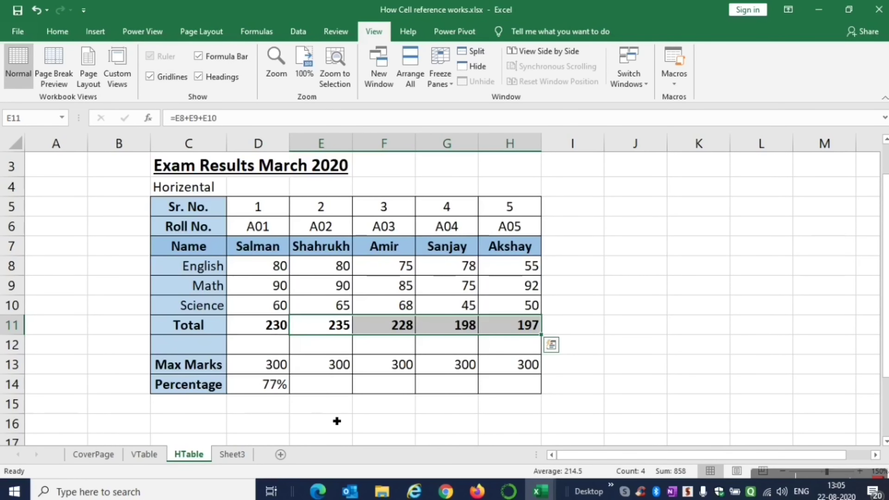
# Copy the Percentage formula from D14 across to E14:H14.
pyautogui.press('Left')
pyautogui.press('Down')
pyautogui.press('Down')
pyautogui.press('Down')
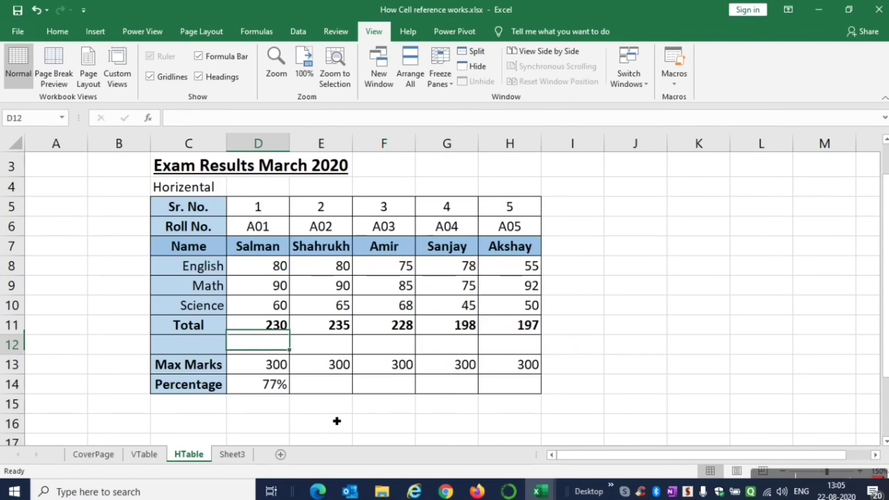
pyautogui.hotkey('ctrl', 'c')
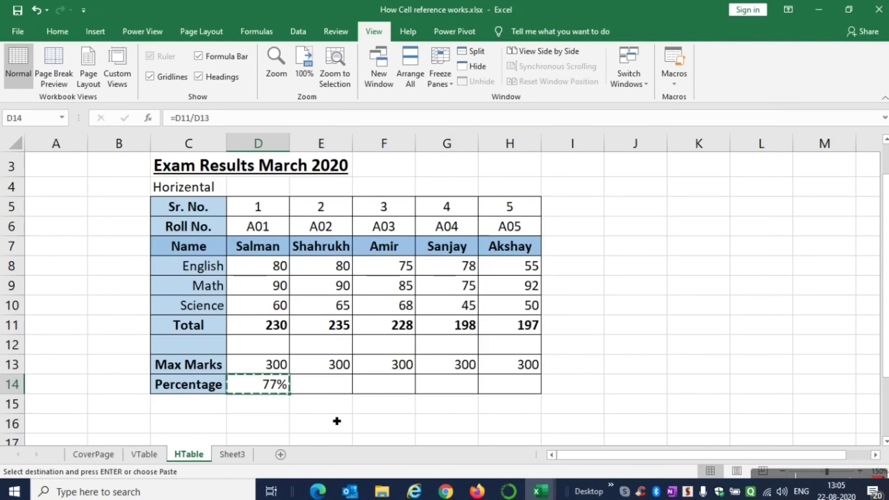
pyautogui.press('Right')
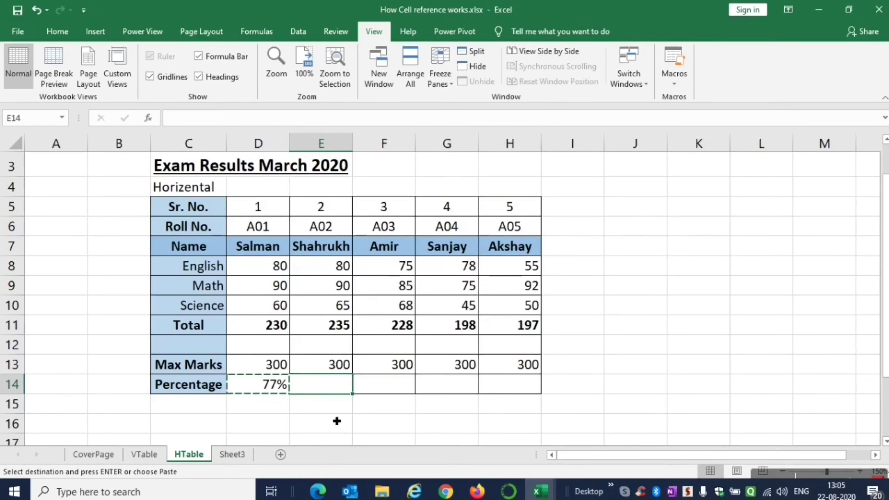
pyautogui.hotkey('shift', 'Right')
pyautogui.hotkey('shift', 'Right')
pyautogui.hotkey('shift', 'Right')
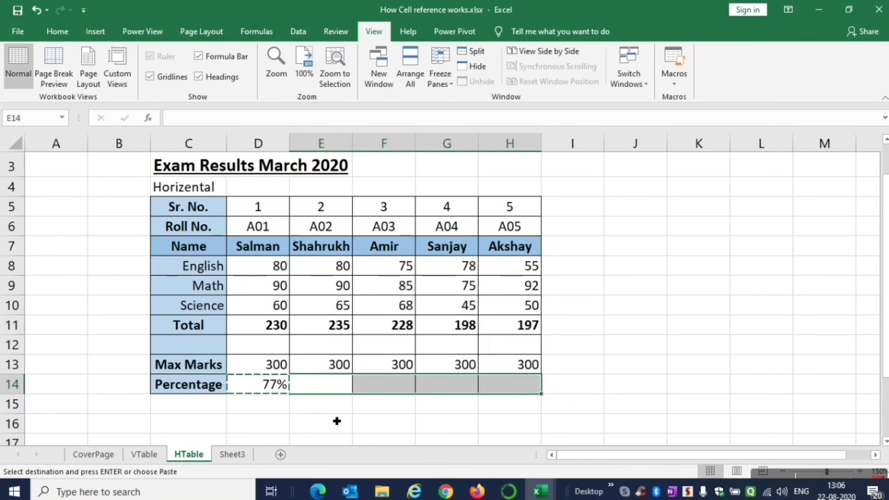
pyautogui.hotkey('ctrl', 'v')
pyautogui.press('Escape')
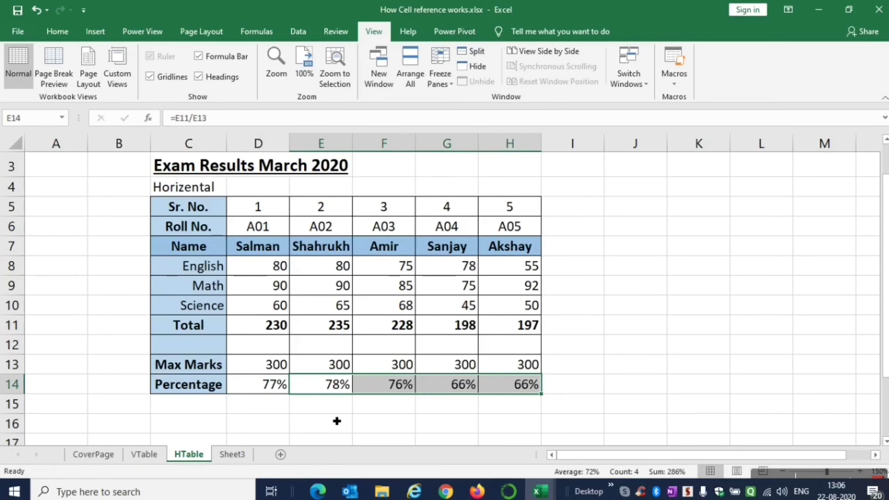
# Inspect the references of the Percentage formulas in D14, E14 and F14, one cell at a time.
pyautogui.press('Left')
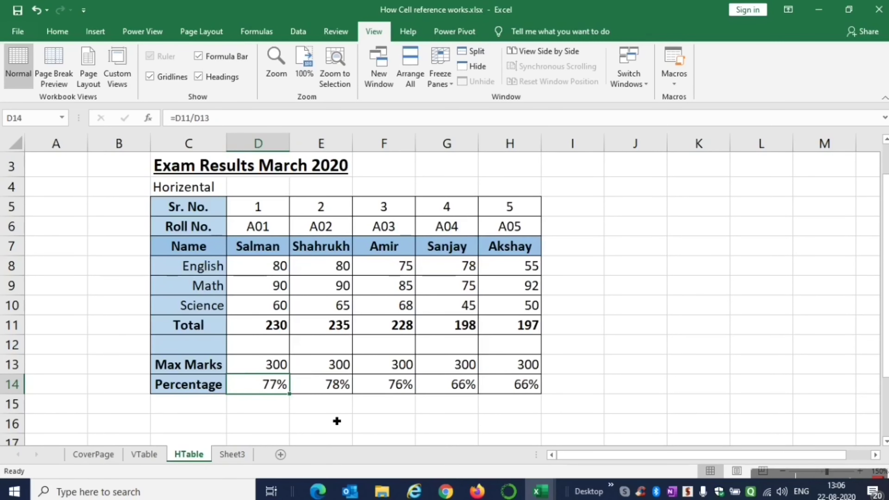
pyautogui.press('F2')
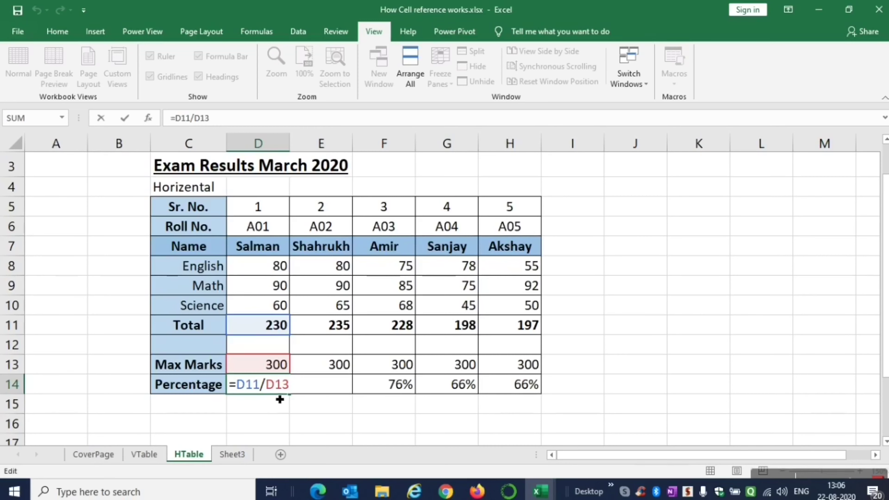
pyautogui.hotkey('ctrl', 'Return')
pyautogui.press('Right')
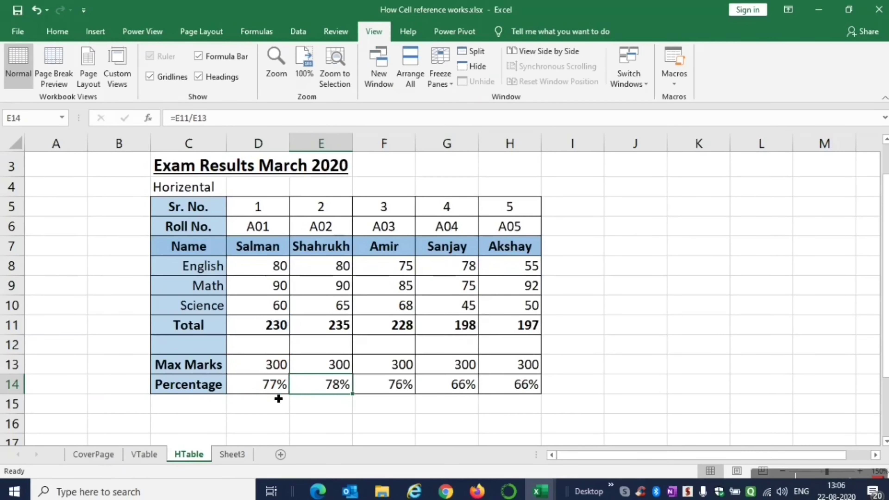
pyautogui.press('F2')
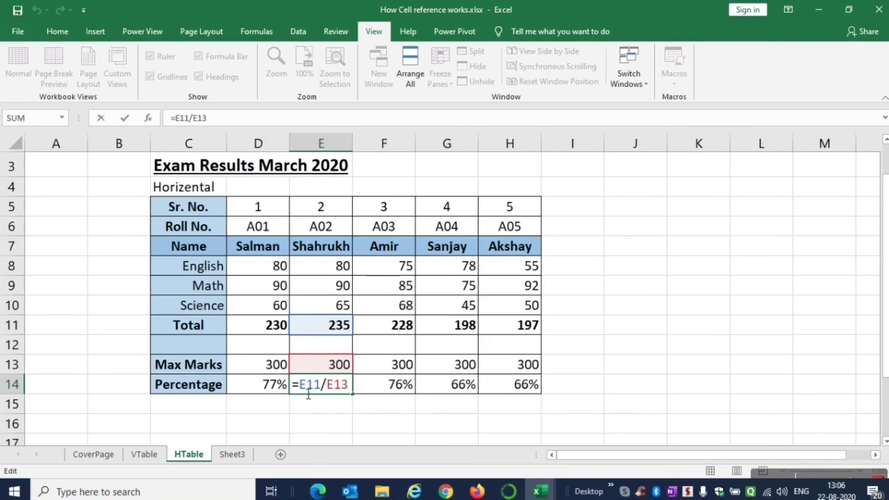
pyautogui.hotkey('ctrl', 'Return')
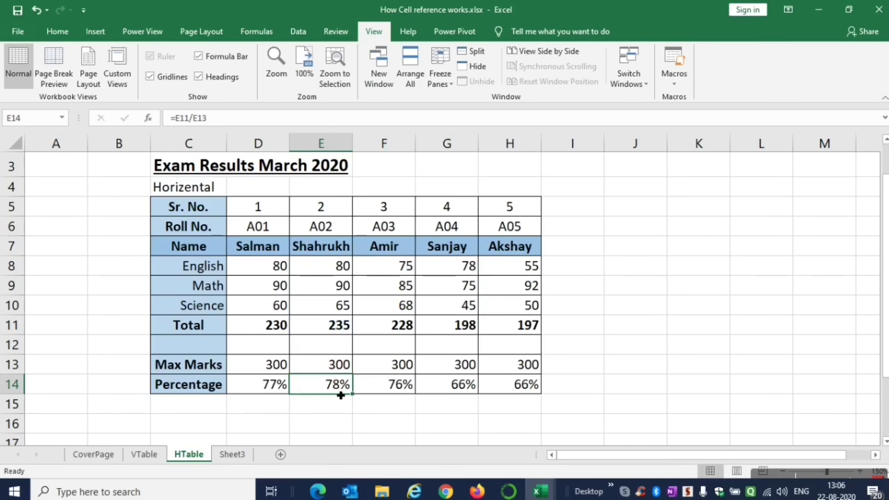
pyautogui.press('Right')
pyautogui.press('F2')
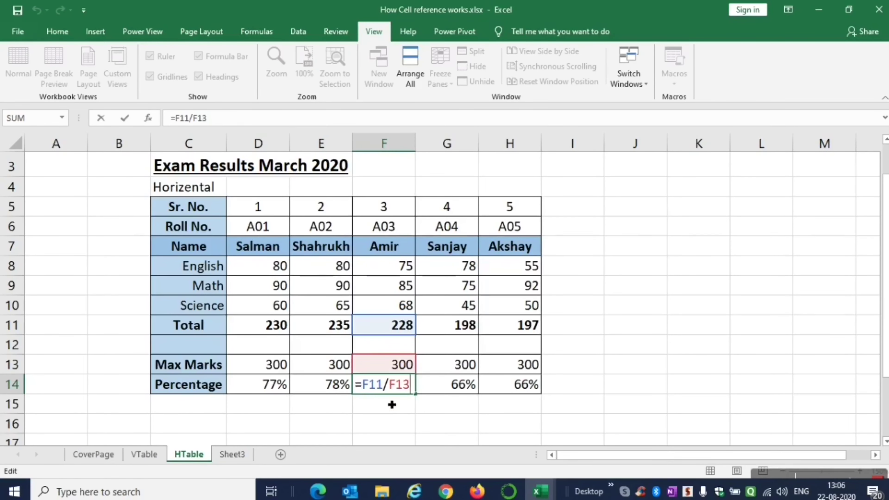
pyautogui.hotkey('ctrl', 'Return')
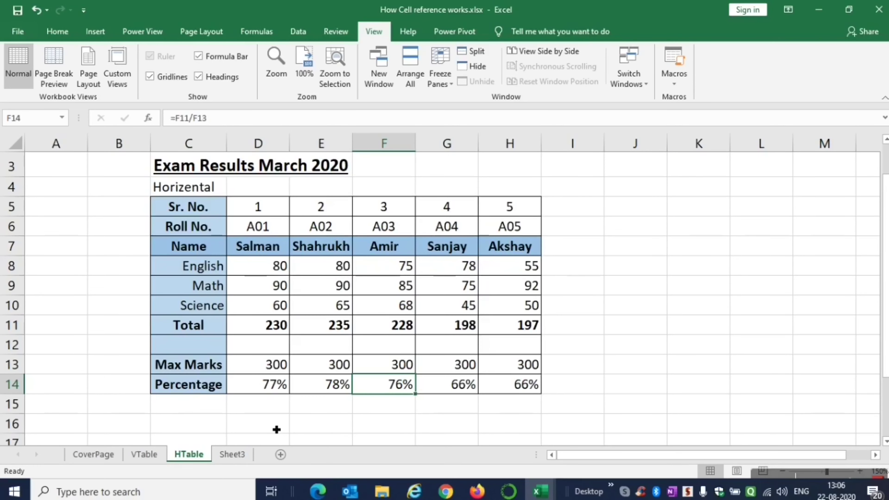
# Compare the Percentage cells D14:F14 with L8:L10 on the VTable sheet, and check the Total formula in J11 there.
pyautogui.click(279, 390)
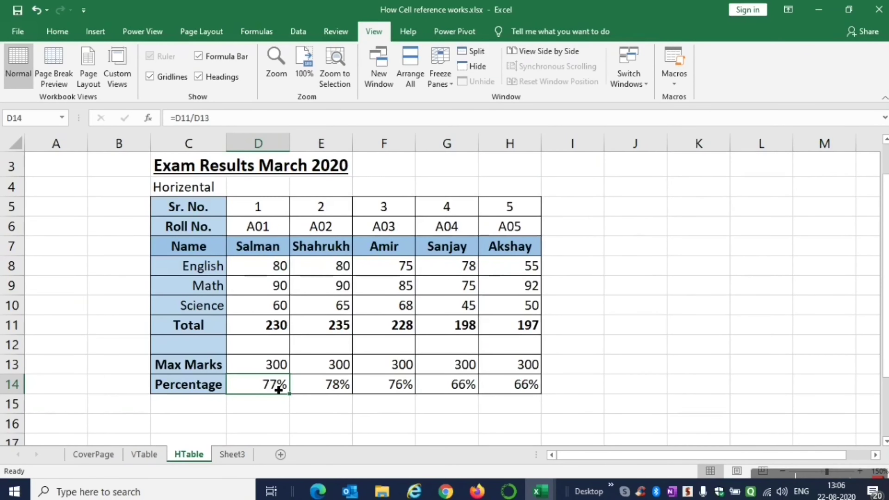
pyautogui.hotkey('shift', 'Right')
pyautogui.hotkey('shift', 'Right')
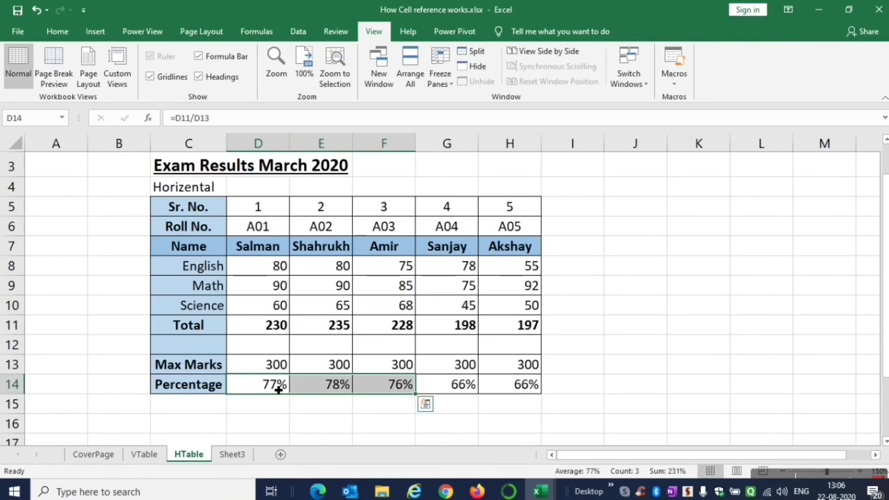
pyautogui.click(142, 455)
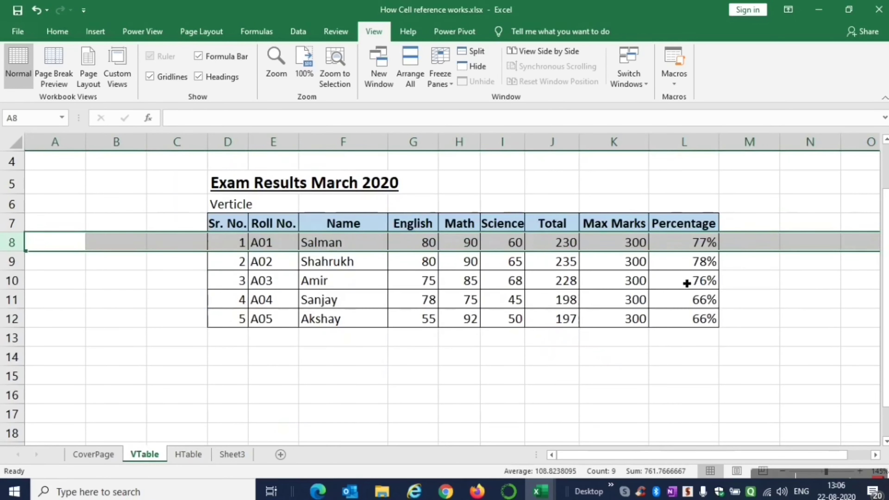
pyautogui.click(700, 248)
pyautogui.click(701, 269)
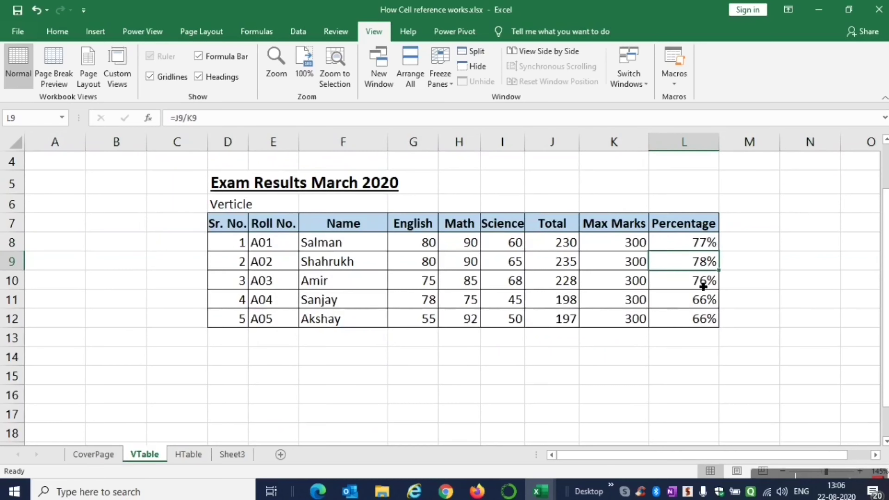
pyautogui.click(703, 285)
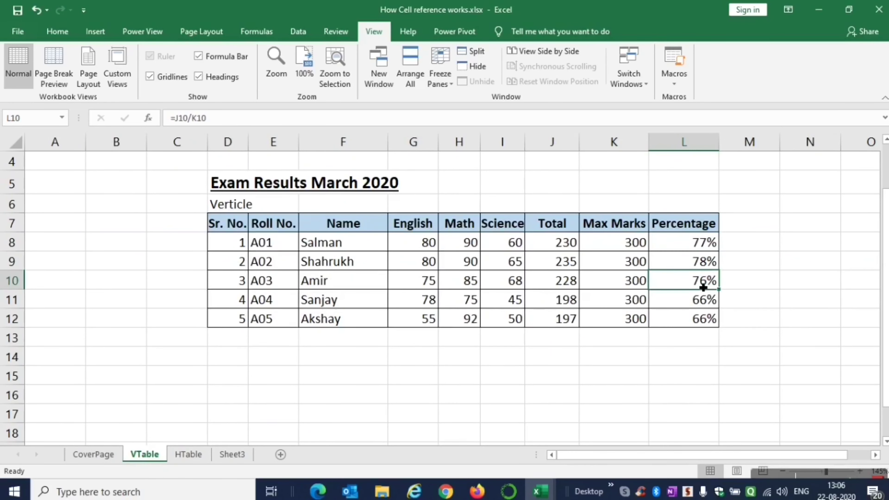
pyautogui.click(564, 308)
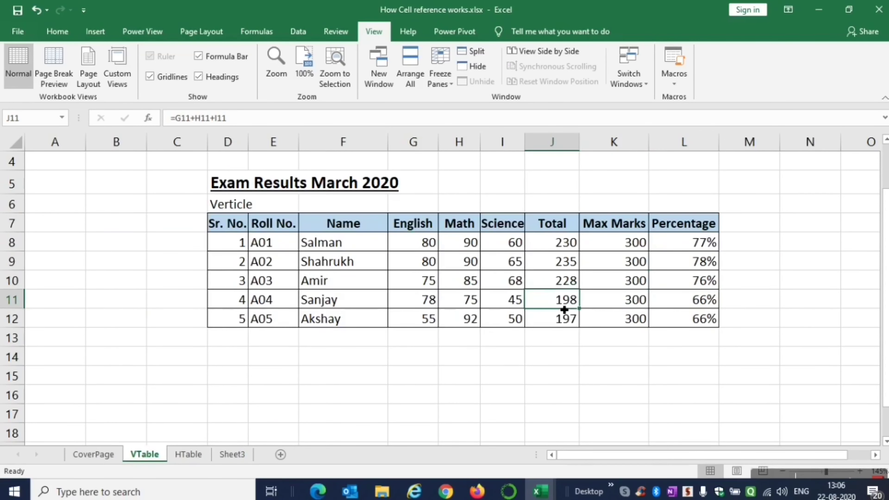
# Check the Total formula in G11 on the HTable sheet, and review the topic list on the CoverPage sheet.
pyautogui.click(189, 455)
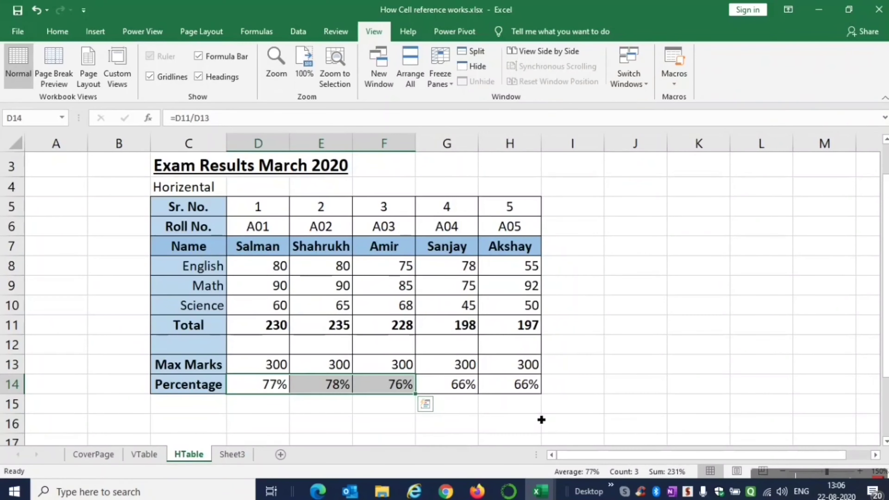
pyautogui.click(480, 343)
pyautogui.click(472, 334)
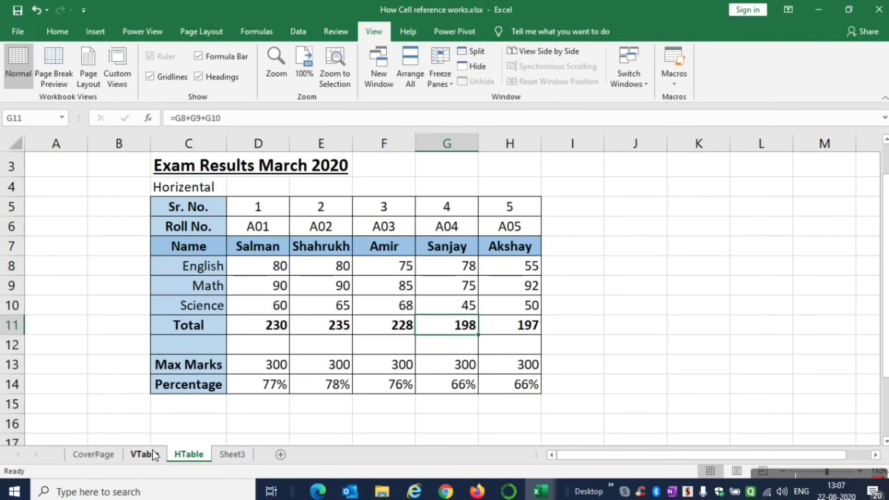
pyautogui.click(99, 457)
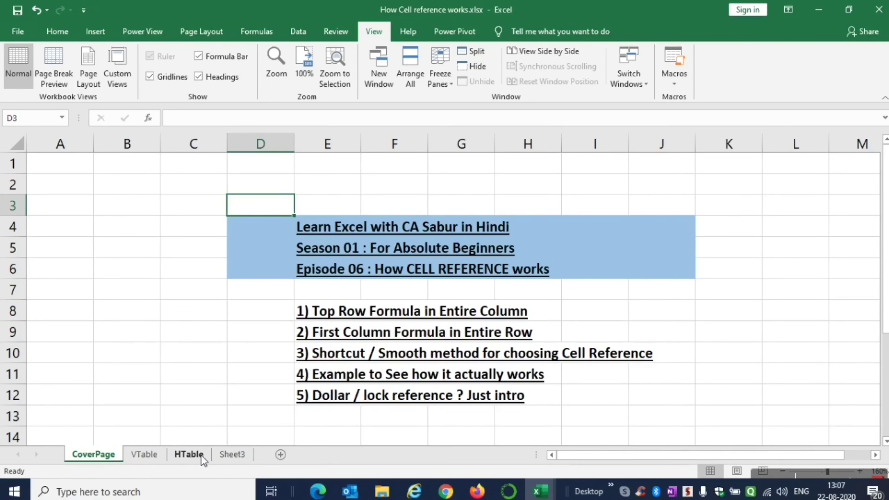
pyautogui.click(189, 454)
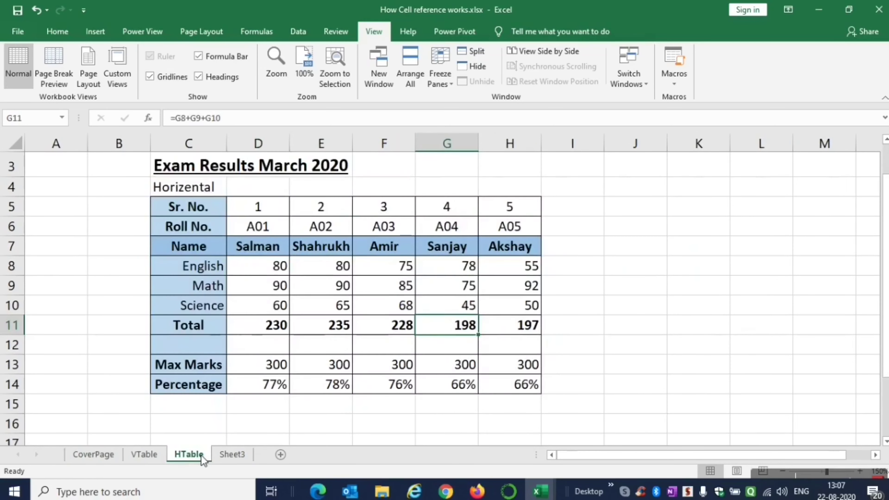
# Clear the copied Total formulas from E11:H11 on the HTable sheet.
pyautogui.click(610, 291)
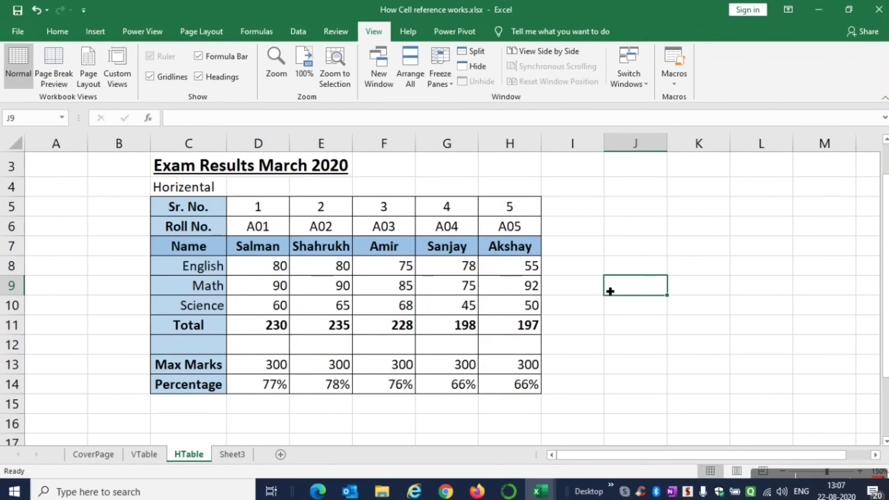
pyautogui.press('Left')
pyautogui.press('Left')
pyautogui.press('Left')
pyautogui.press('Down')
pyautogui.press('Left')
pyautogui.press('Left')
pyautogui.press('Down')
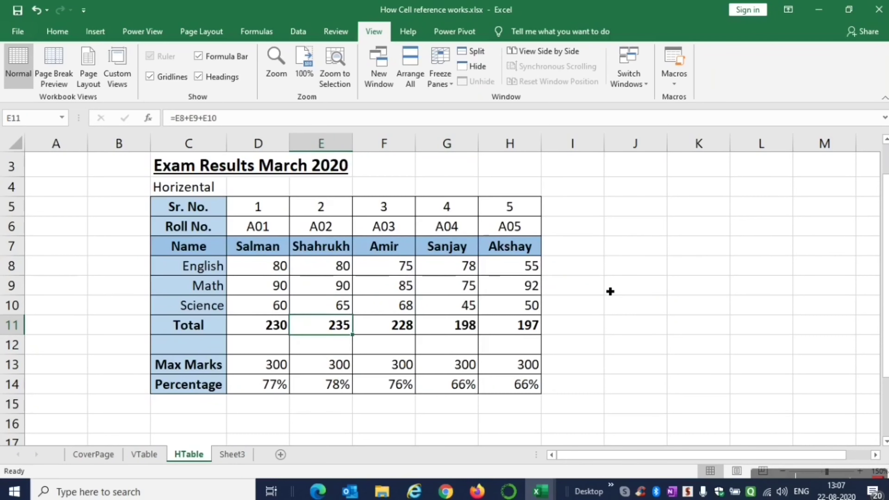
pyautogui.hotkey('shift', 'Right')
pyautogui.hotkey('shift', 'Right')
pyautogui.hotkey('shift', 'Right')
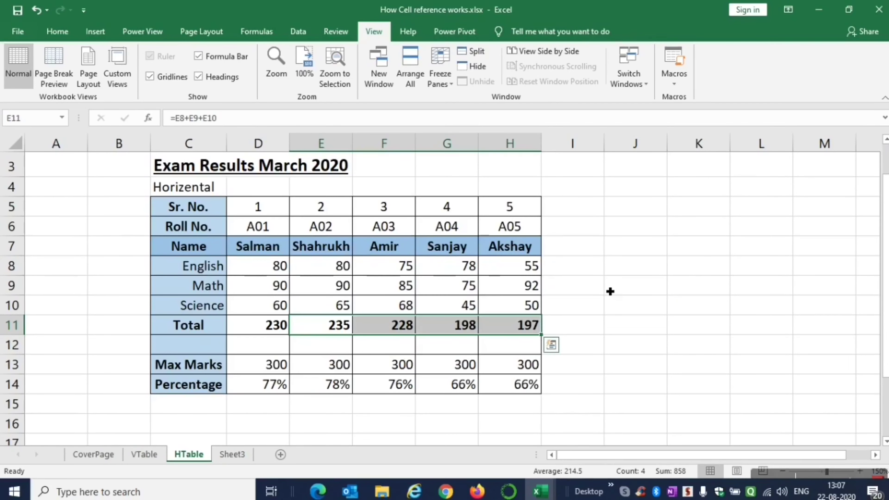
pyautogui.press('Delete')
# Write out the Total formula =e8+e9+e10 in E11 and discard the entry without committing it.
pyautogui.press('Left')
pyautogui.press('Right')
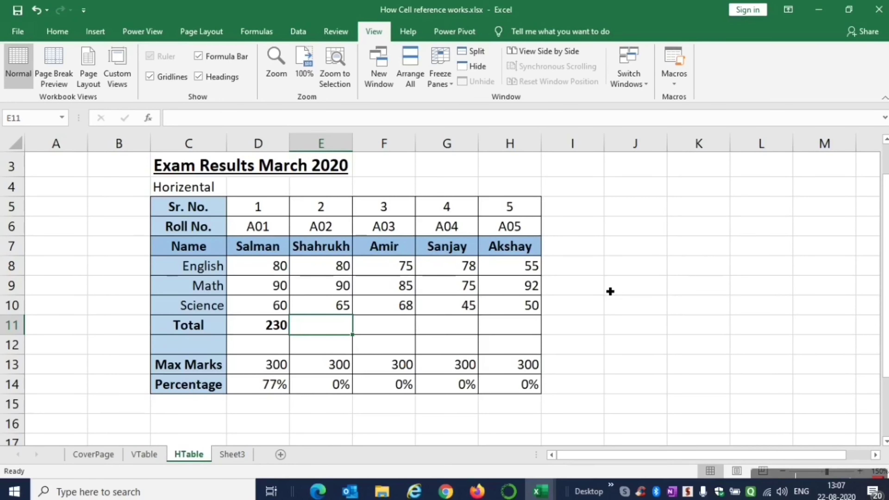
pyautogui.press('Left')
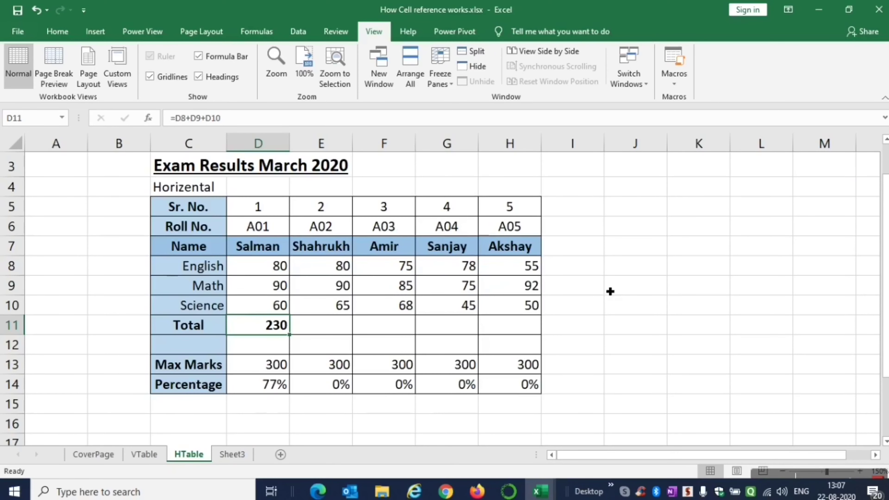
pyautogui.press('Right')
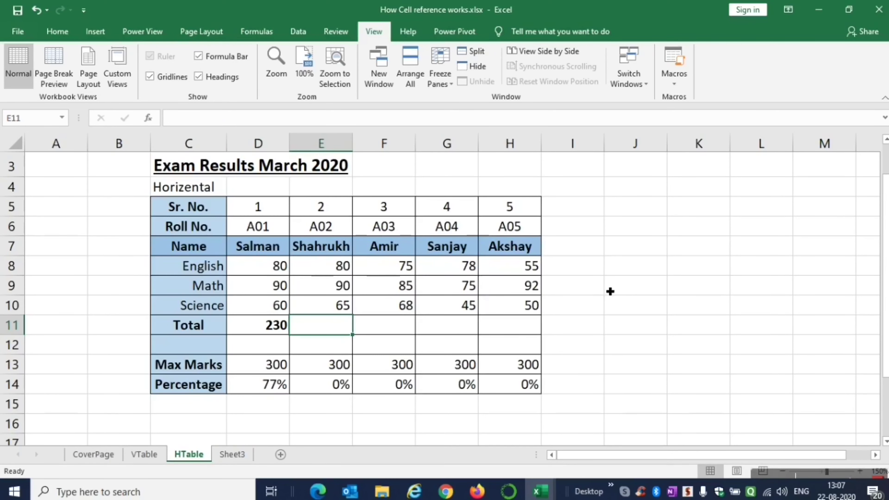
pyautogui.write('e')
pyautogui.press('BackSpace')
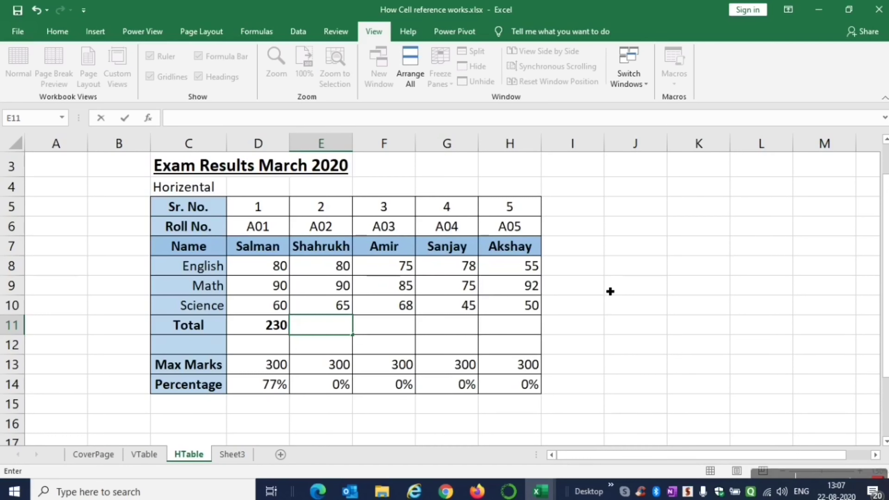
pyautogui.write('=e8')
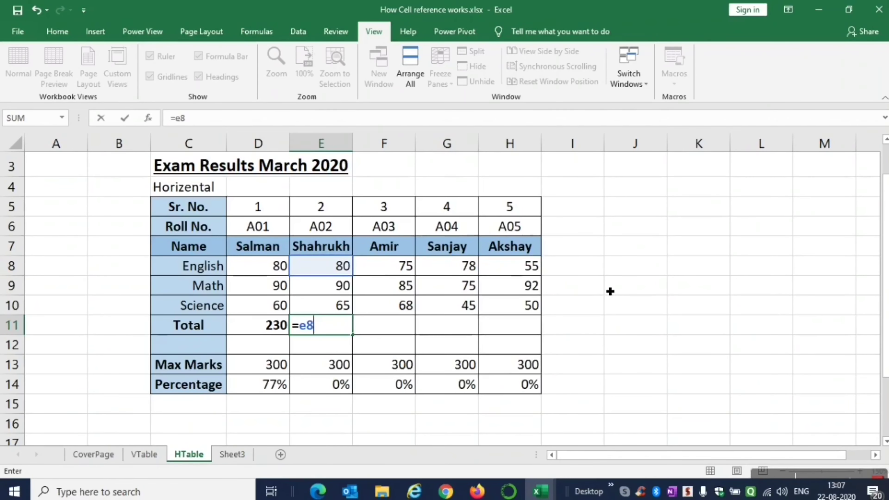
pyautogui.write('+e9+e')
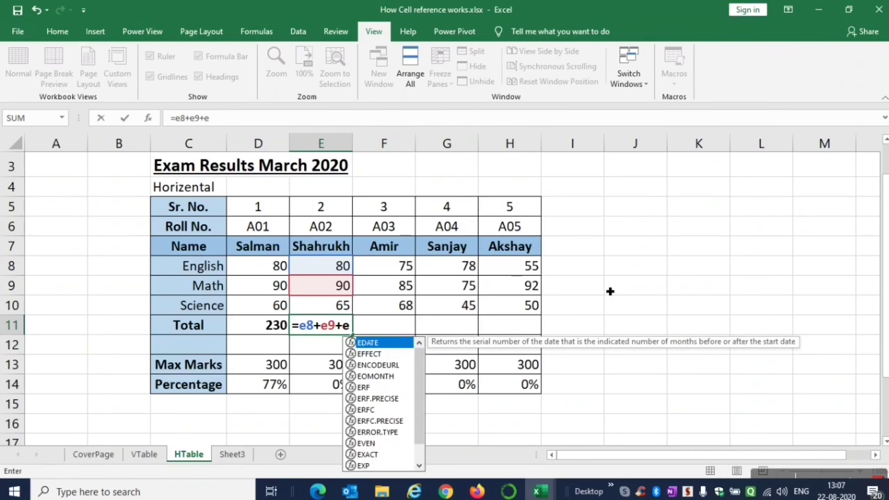
pyautogui.write('10')
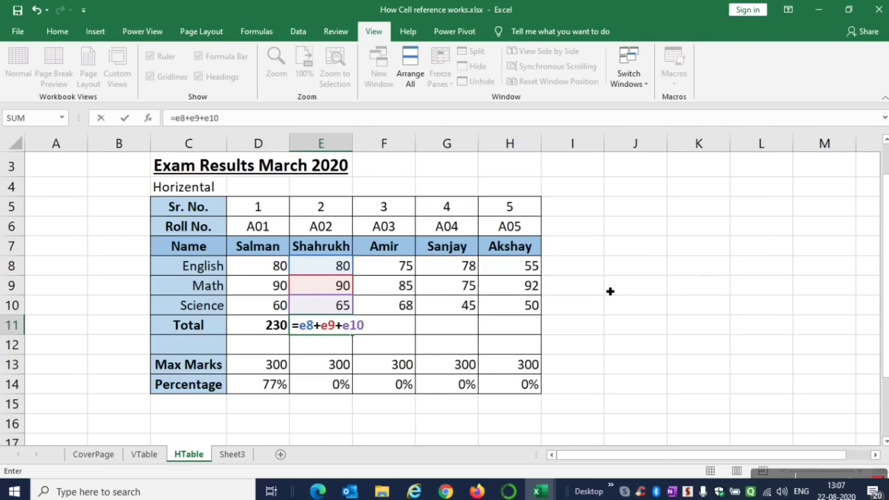
pyautogui.press('Escape')
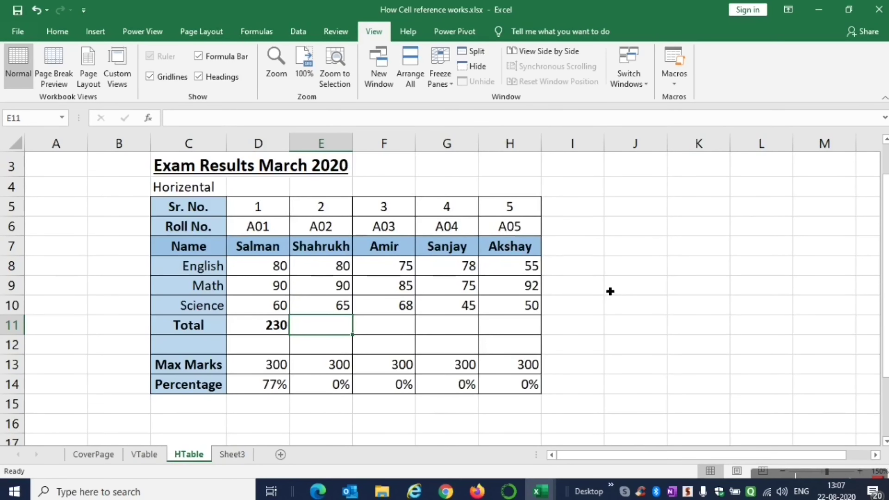
pyautogui.write('=')
pyautogui.press('Escape')
pyautogui.press('Right')
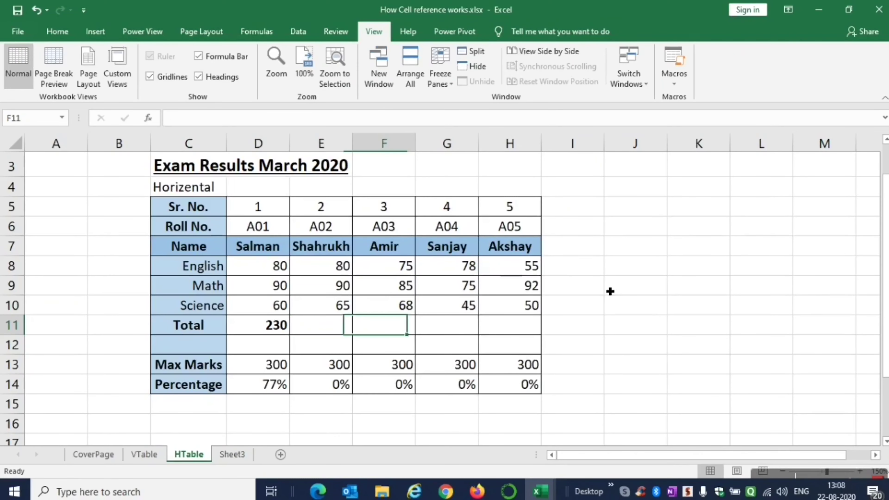
pyautogui.press('Right')
pyautogui.press('Right')
pyautogui.press('Right')
pyautogui.press('Up')
pyautogui.press('Up')
pyautogui.press('Left')
pyautogui.press('Left')
pyautogui.press('Left')
pyautogui.press('Left')
pyautogui.press('Left')
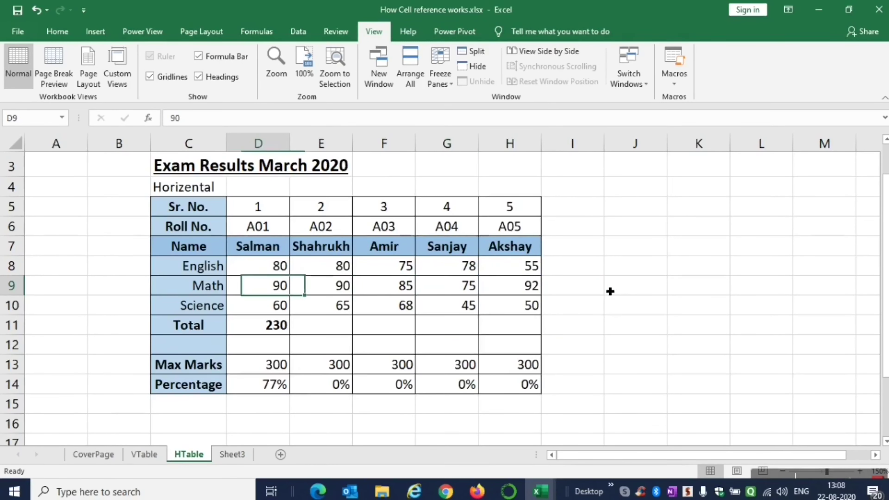
pyautogui.press('Down')
pyautogui.press('Down')
pyautogui.press('Right')
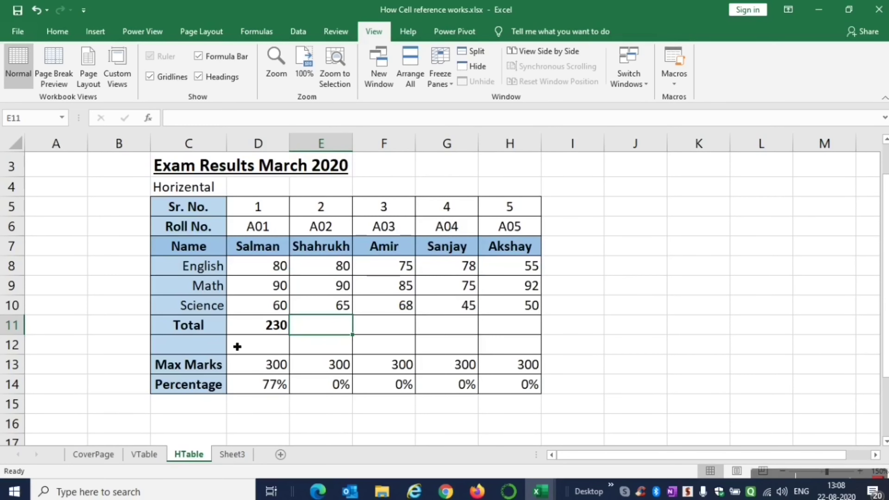
# Start the Total formula in E11 by pointing to the English mark in E8 as its first reference.
pyautogui.write('=')
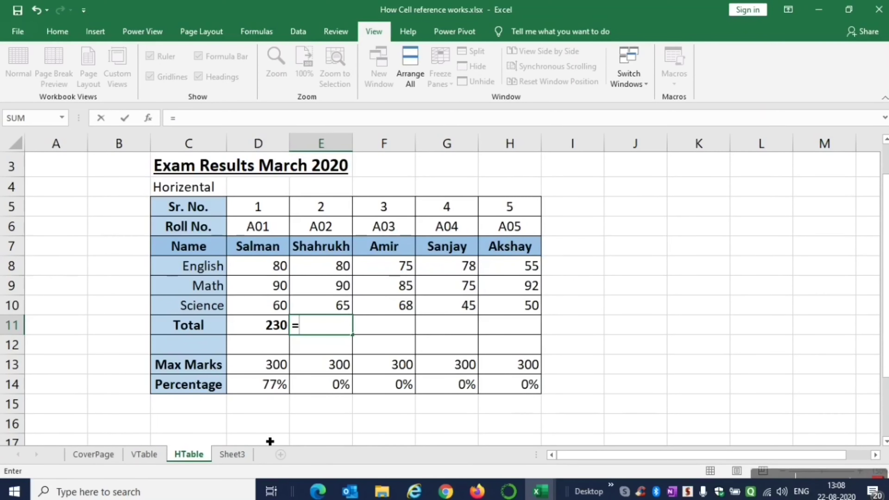
pyautogui.press('Up')
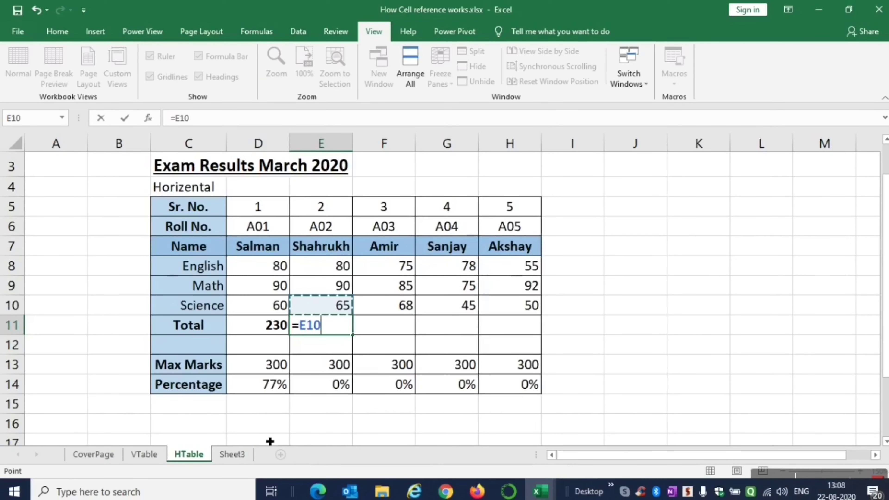
pyautogui.press('Up')
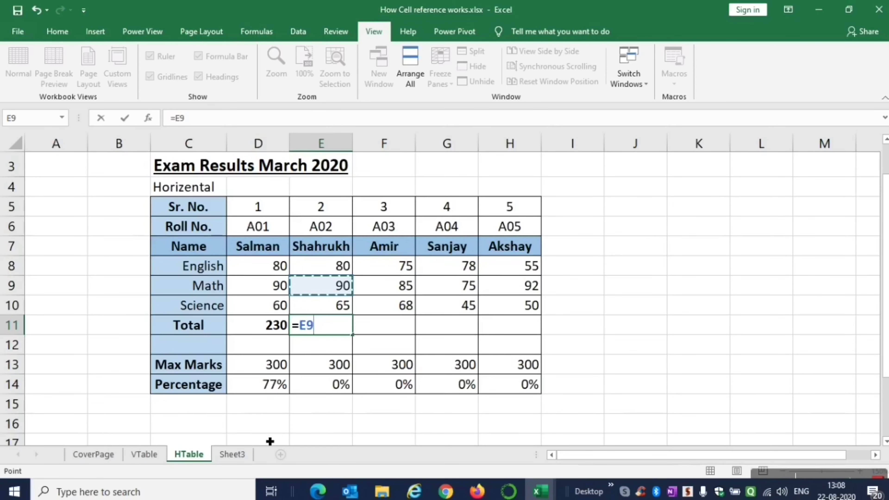
pyautogui.press('Up')
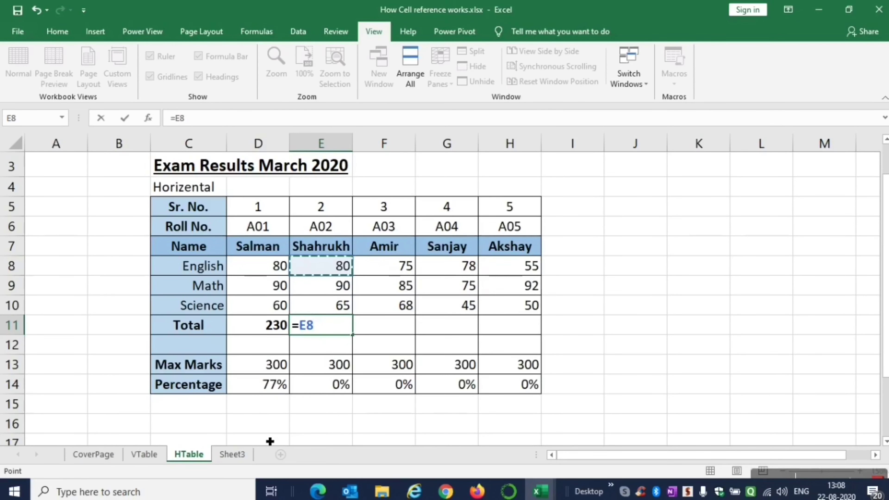
# Move the pointed reference of the E11 formula around the surrounding table cells, and bring it back to E8.
pyautogui.press('Right')
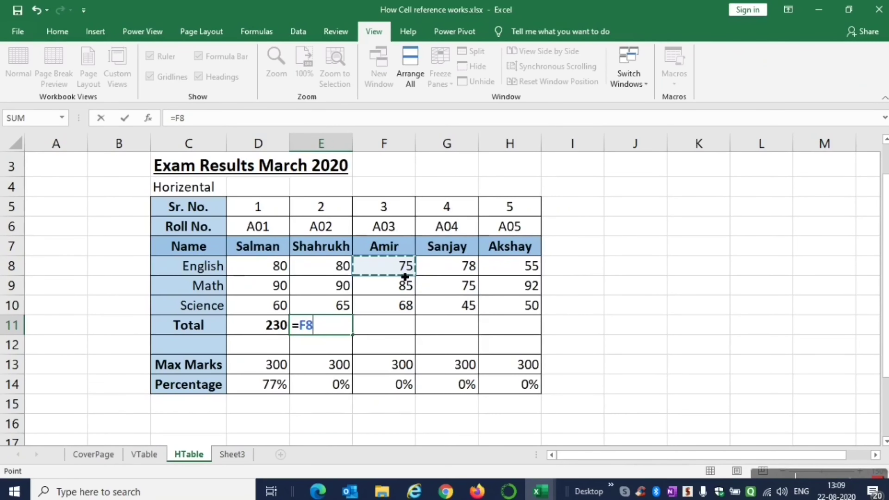
pyautogui.press('Left')
pyautogui.press('Left')
pyautogui.press('Left')
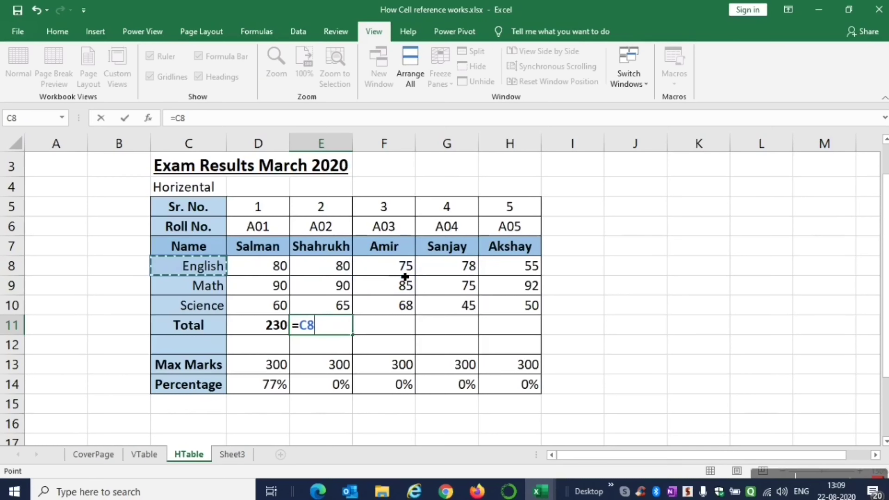
pyautogui.press('Down')
pyautogui.press('Down')
pyautogui.press('Down')
pyautogui.press('Down')
pyautogui.press('Down')
pyautogui.press('Down')
pyautogui.press('Right')
pyautogui.press('Right')
pyautogui.press('Right')
pyautogui.press('Right')
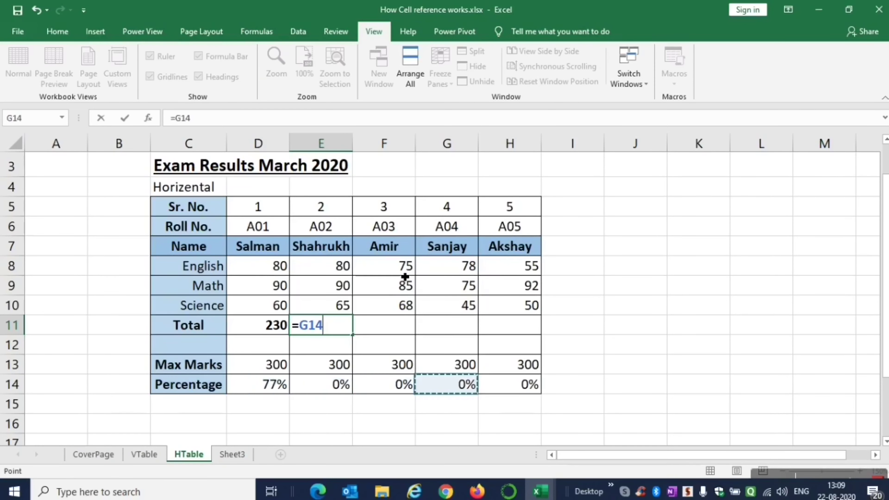
pyautogui.press('Right')
pyautogui.press('Right')
pyautogui.press('Right')
pyautogui.press('Up')
pyautogui.press('Up')
pyautogui.press('Up')
pyautogui.press('Up')
pyautogui.press('Up')
pyautogui.press('Left')
pyautogui.press('Left')
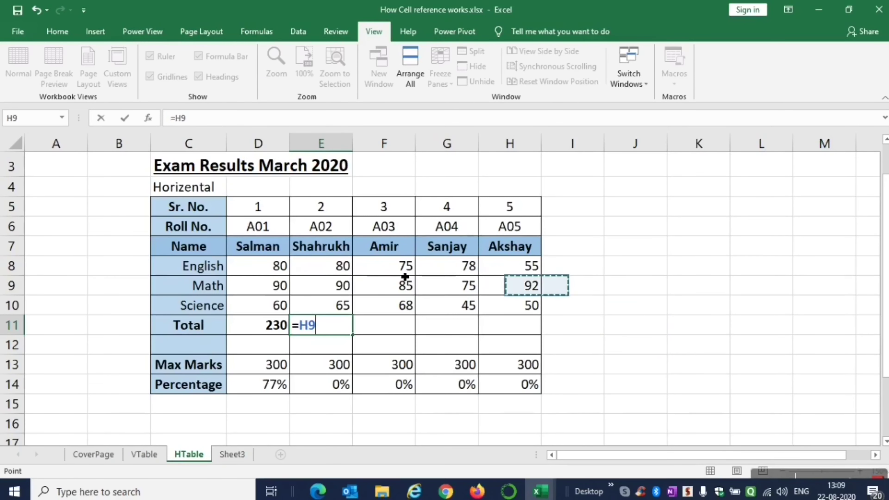
pyautogui.press('Left')
pyautogui.press('Left')
pyautogui.press('Left')
pyautogui.press('Left')
pyautogui.press('Left')
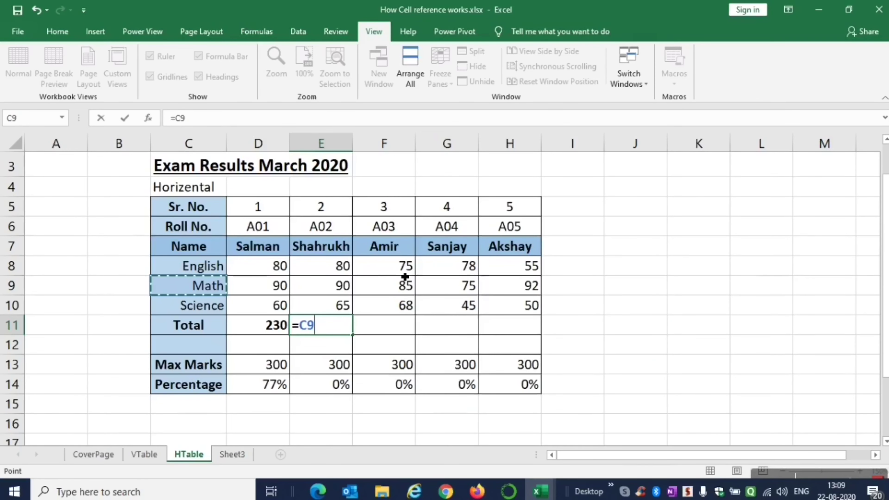
pyautogui.press('Right')
pyautogui.press('Right')
pyautogui.press('Right')
pyautogui.press('Right')
pyautogui.press('Right')
pyautogui.press('Right')
pyautogui.press('Right')
pyautogui.press('Right')
pyautogui.press('Right')
pyautogui.press('Right')
pyautogui.press('Left')
pyautogui.press('Left')
pyautogui.press('Left')
pyautogui.press('Left')
pyautogui.press('Left')
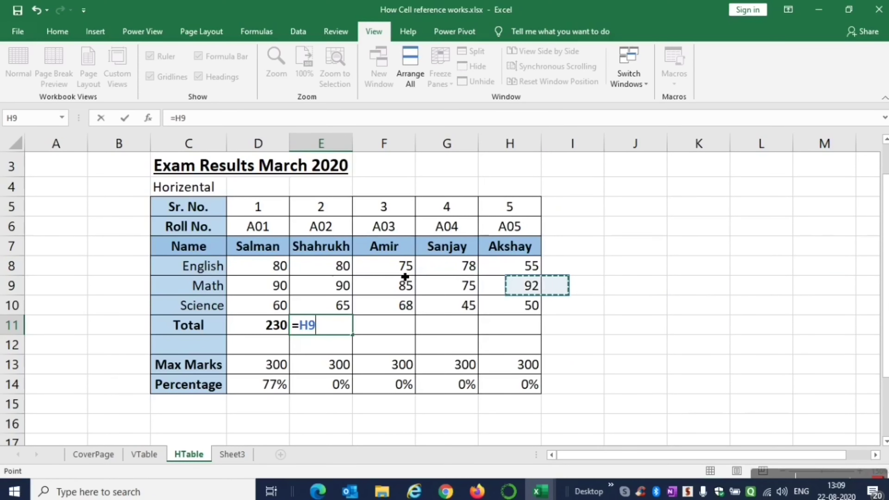
pyautogui.press('Left')
pyautogui.press('Left')
pyautogui.press('Left')
pyautogui.press('Up')
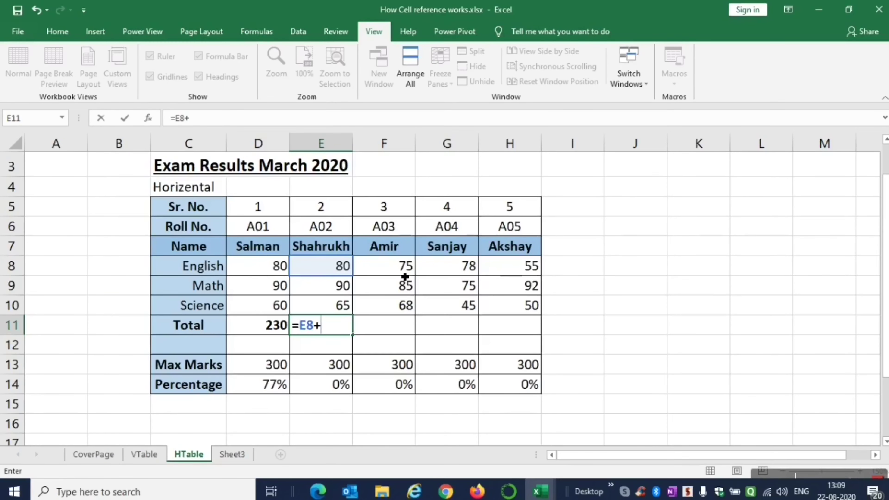
# Add the Math mark in E9 to the E11 formula as its second pointed reference.
pyautogui.press('Down')
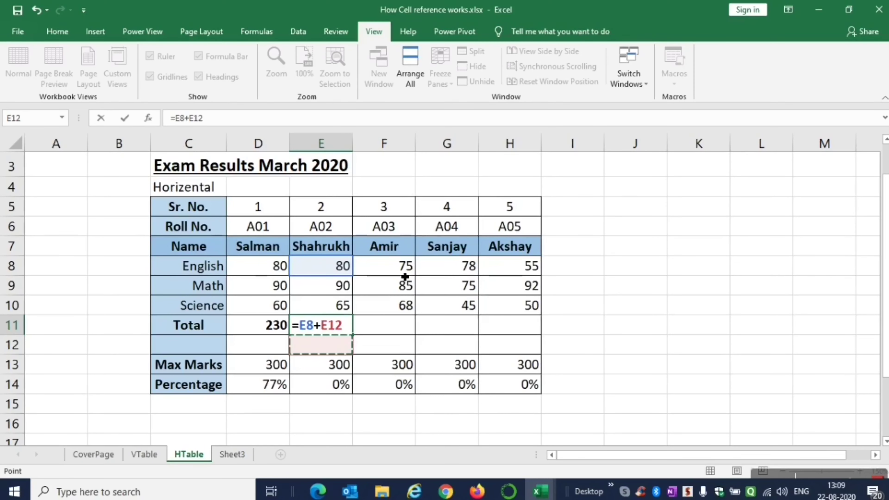
pyautogui.press('Right')
pyautogui.press('Right')
pyautogui.press('Up')
pyautogui.press('Up')
pyautogui.press('Left')
pyautogui.press('Left')
pyautogui.press('Left')
pyautogui.press('Up')
pyautogui.press('Right')
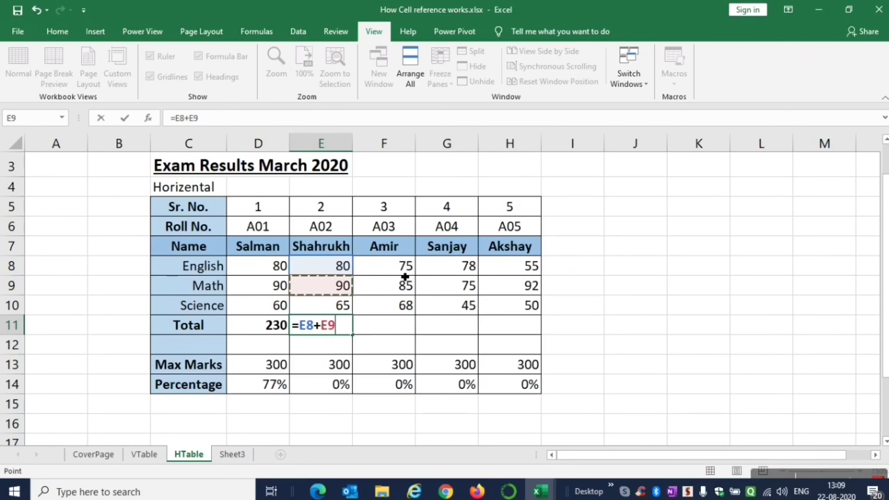
# Complete the E11 Total formula as =E8+E9+E10 by pointing to the Science mark, and commit it.
pyautogui.write('+')
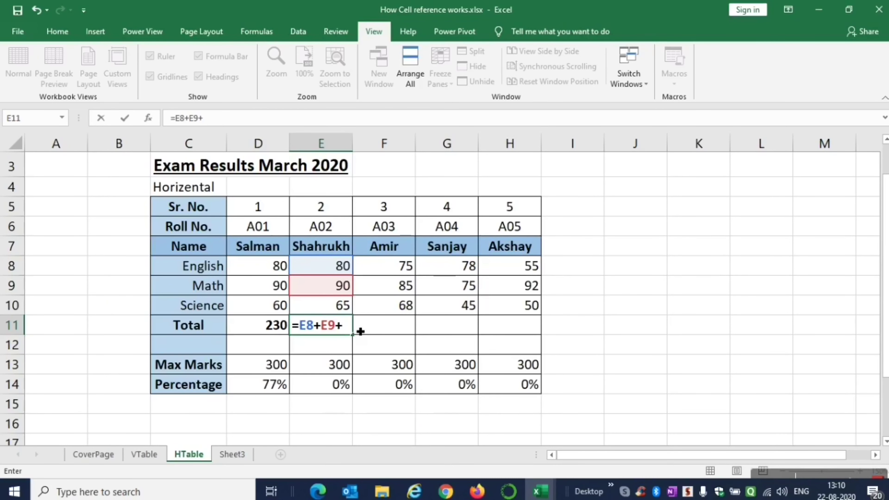
pyautogui.press('Up')
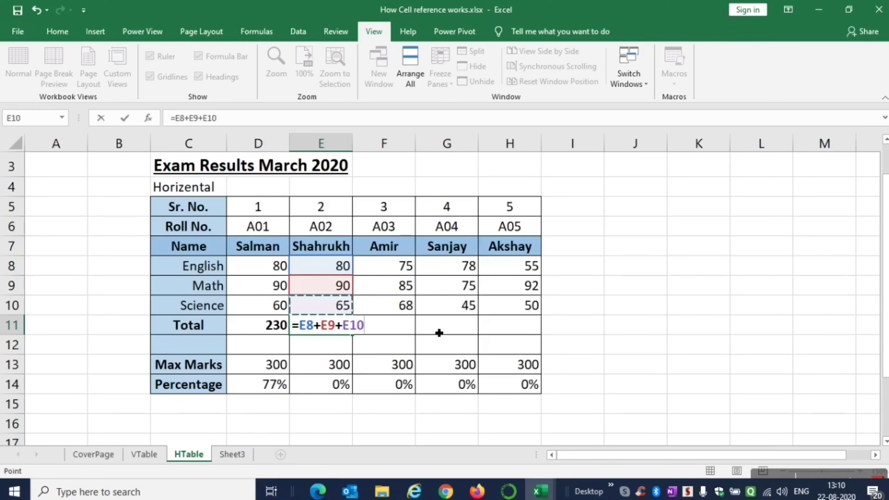
pyautogui.press('Up')
pyautogui.press('Up')
pyautogui.press('Up')
pyautogui.press('Up')
pyautogui.press('Up')
pyautogui.press('Down')
pyautogui.press('Down')
pyautogui.press('Down')
pyautogui.press('Down')
pyautogui.press('Down')
pyautogui.press('Return')
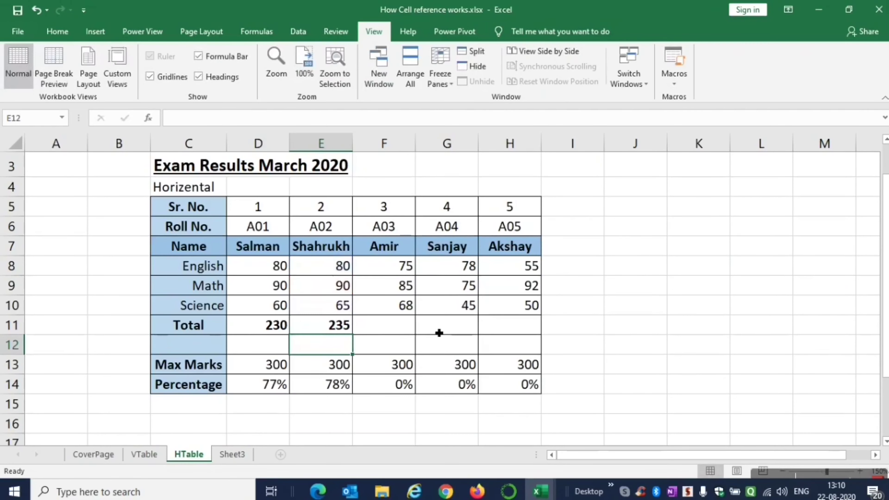
pyautogui.press('Up')
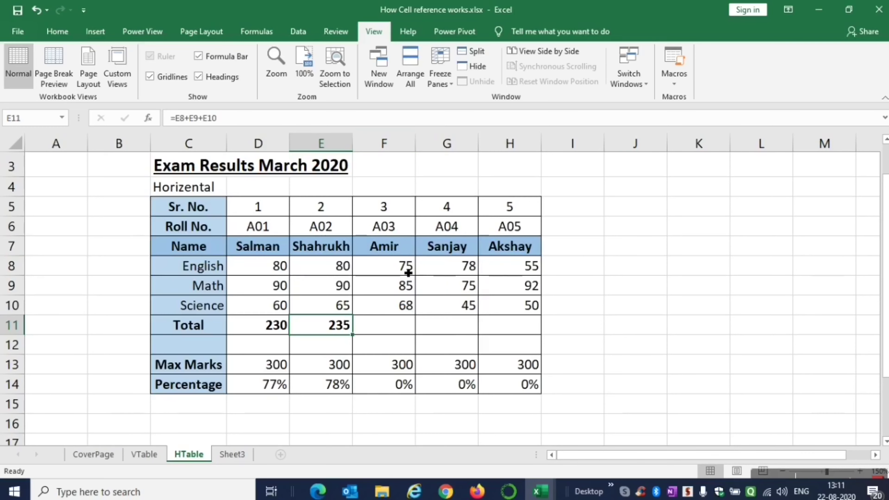
# Enter the Total formula =F8+F9+F10 in F11 by pointing to the three subject marks above it.
pyautogui.click(384, 330)
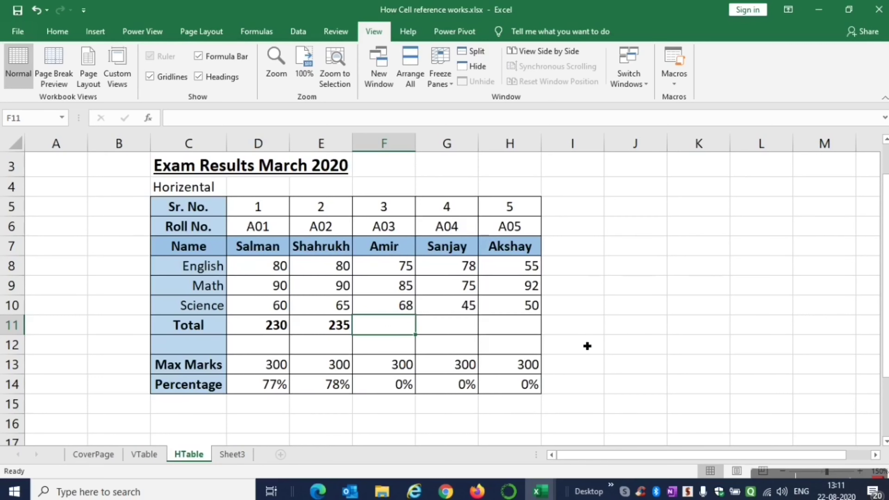
pyautogui.write('=')
pyautogui.press('Up')
pyautogui.press('Up')
pyautogui.press('Up')
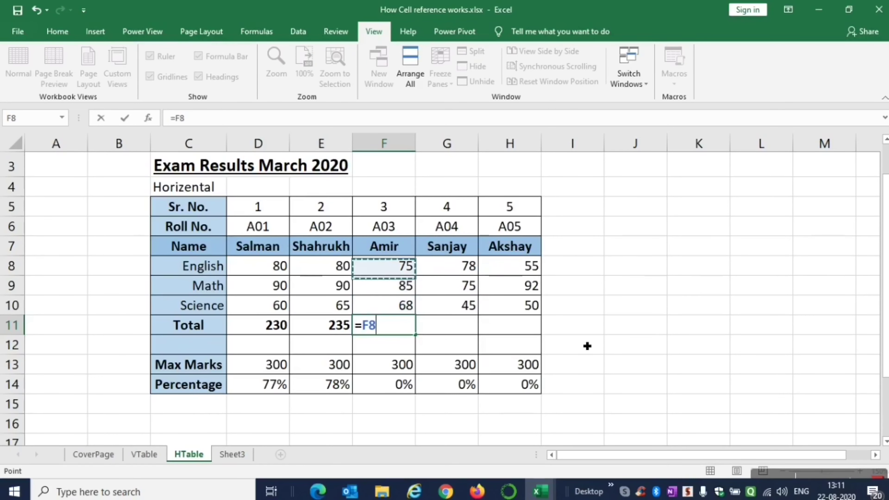
pyautogui.write('+')
pyautogui.press('Up')
pyautogui.press('Up')
pyautogui.press('Up')
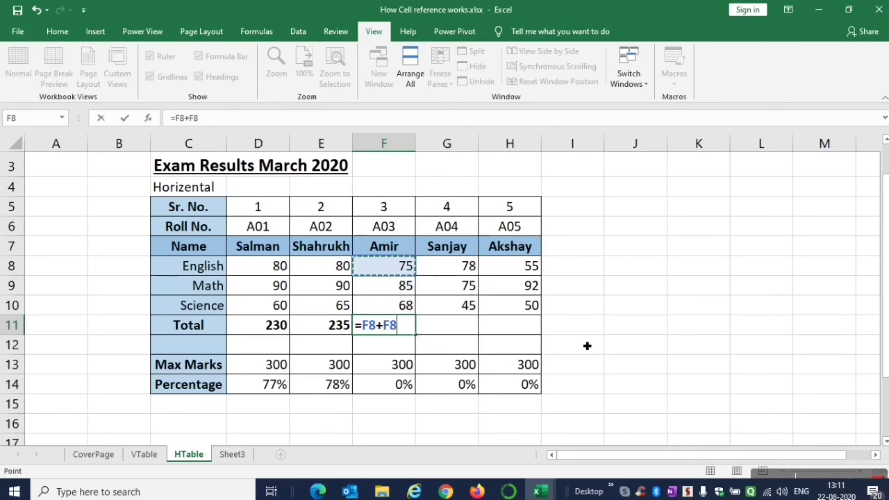
pyautogui.press('Down')
pyautogui.write('+')
pyautogui.press('Up')
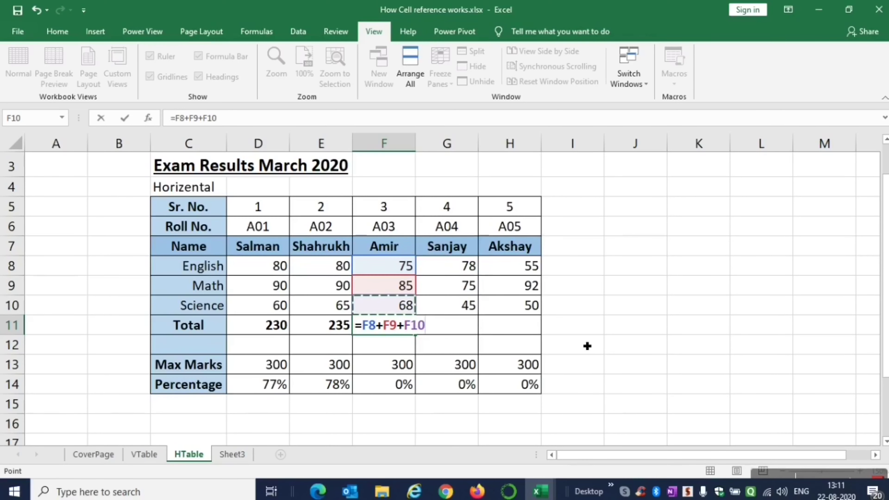
pyautogui.press('Return')
# Copy the Total formula from F11 across to G11:H11.
pyautogui.press('Up')
pyautogui.hotkey('ctrl', 'c')
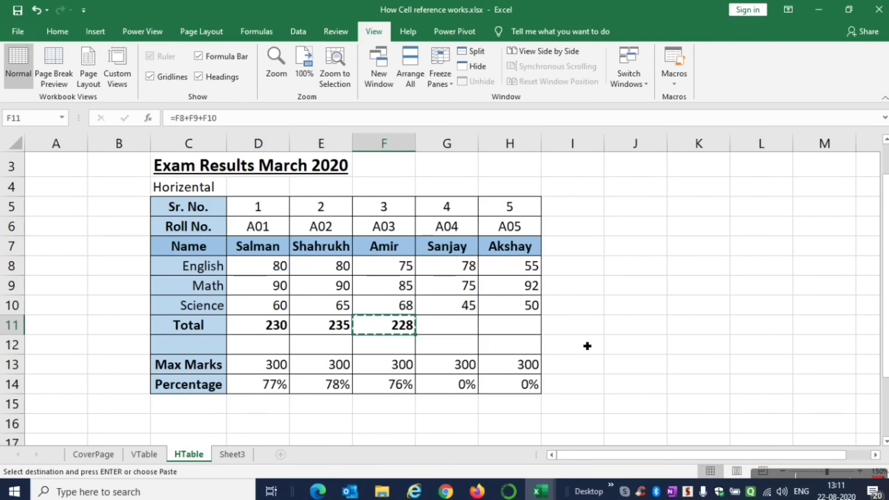
pyautogui.hotkey('shift', 'Right')
pyautogui.hotkey('shift', 'Right')
pyautogui.press('Return')
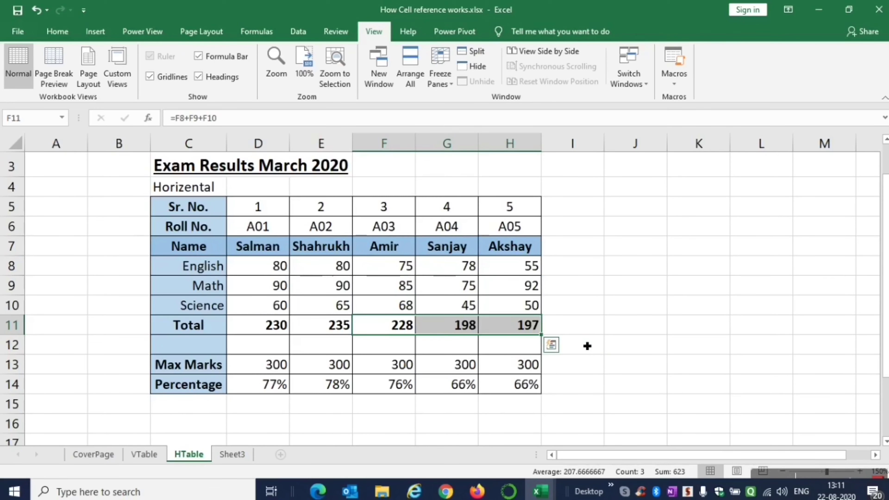
# Enter the formula =B3+1 in C3 on Sheet3 by pointing to B3, and inspect the cell it references.
pyautogui.click(103, 455)
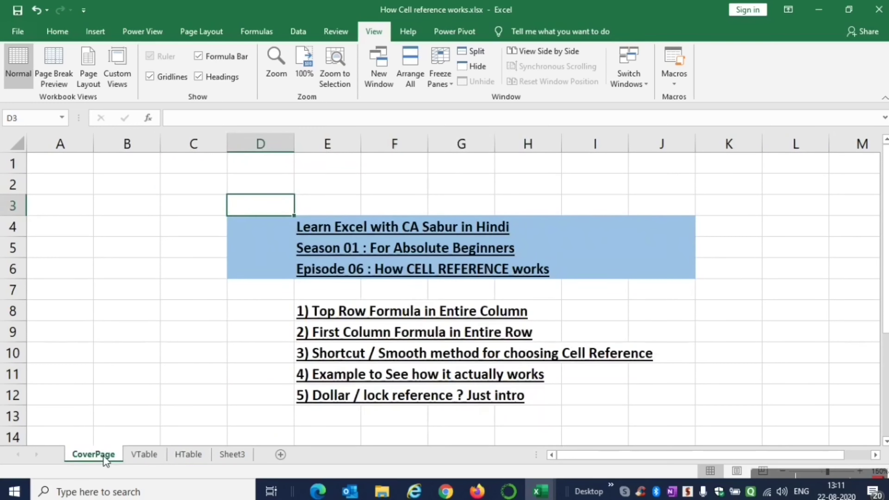
pyautogui.click(232, 455)
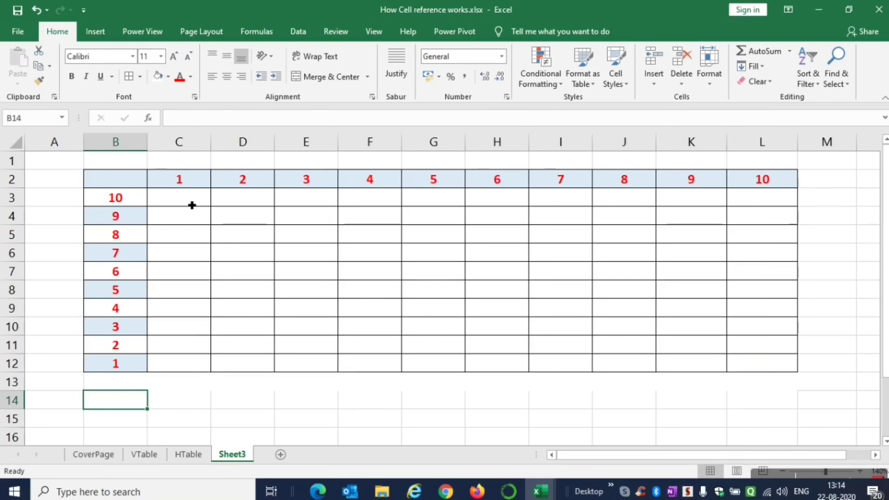
pyautogui.click(191, 205)
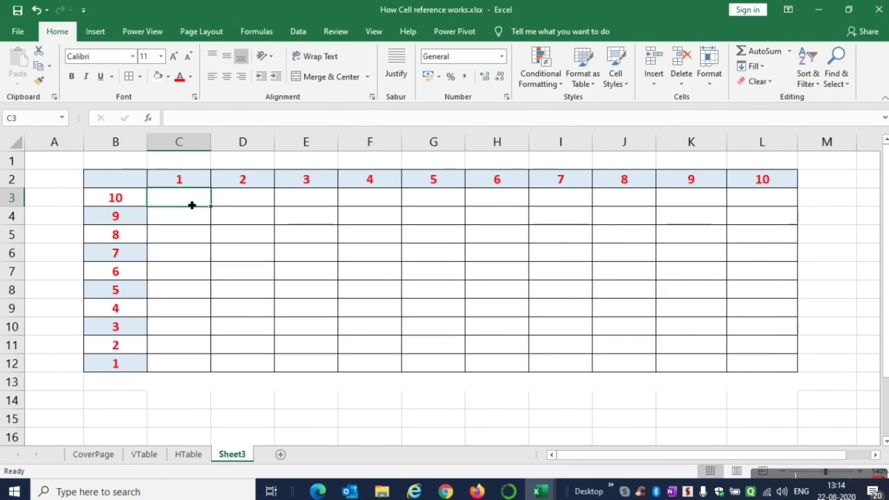
pyautogui.write('=')
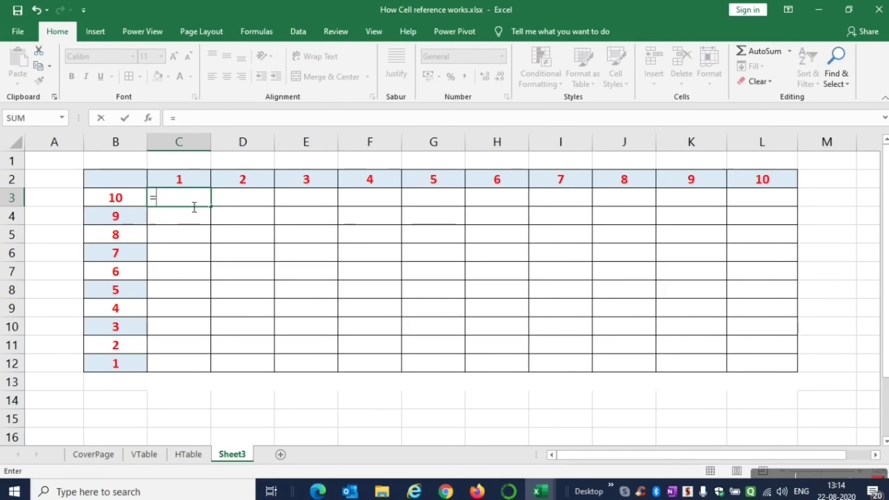
pyautogui.press('Left')
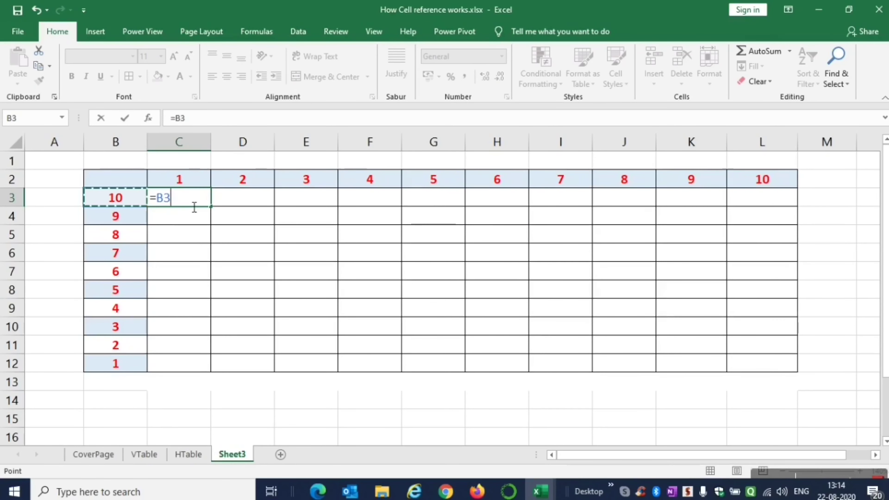
pyautogui.write('+')
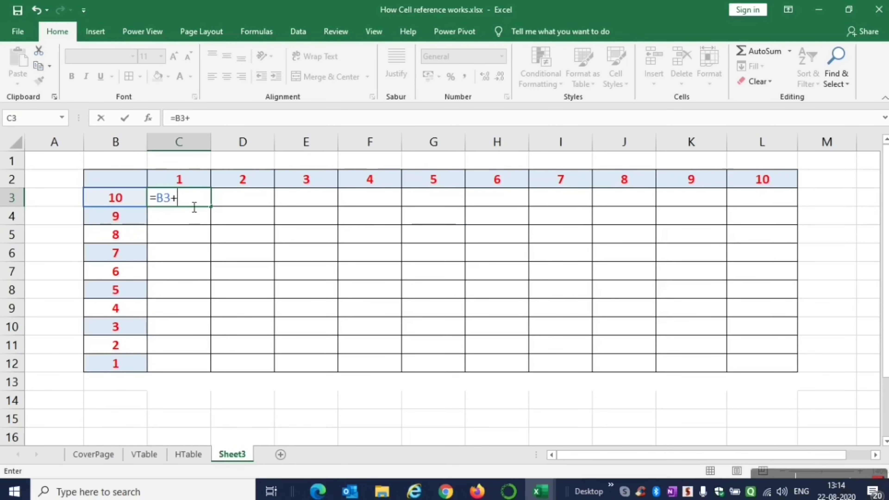
pyautogui.write('1')
pyautogui.press('Return')
pyautogui.press('Up')
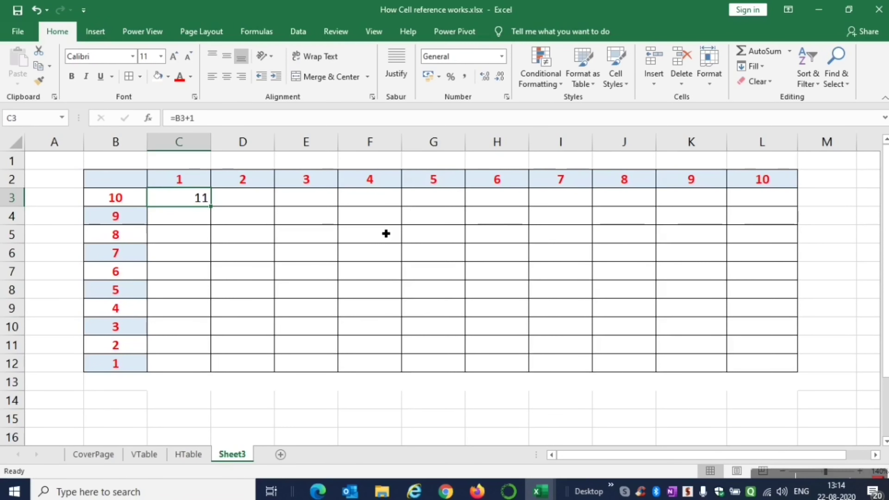
pyautogui.press('F2')
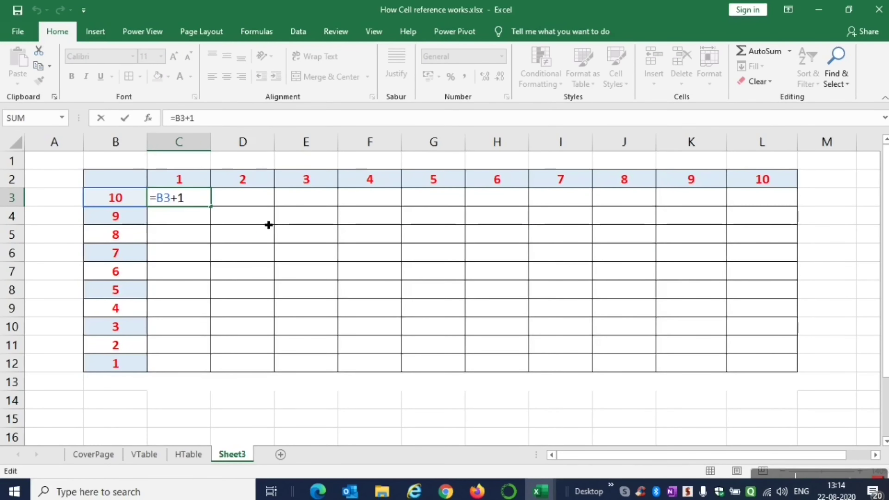
pyautogui.hotkey('ctrl', 'Return')
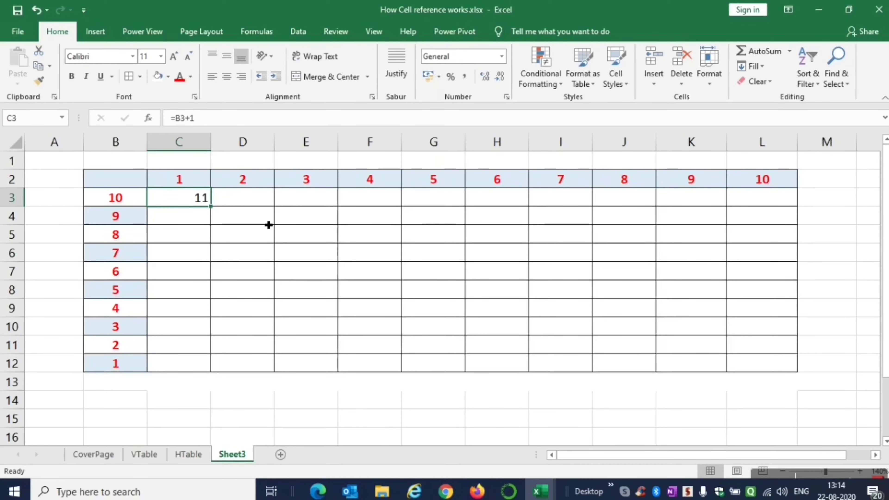
# Copy the formula from C3 down to C4.
pyautogui.hotkey('ctrl', 'c')
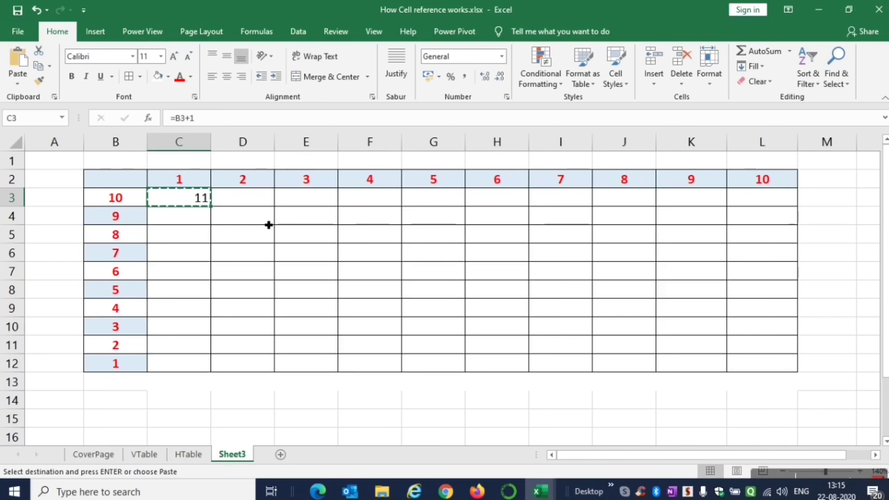
pyautogui.press('Down')
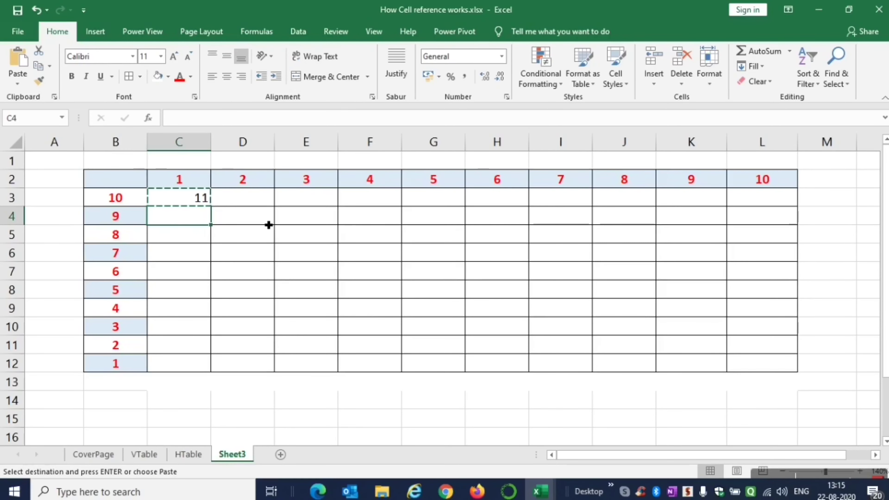
pyautogui.press('Return')
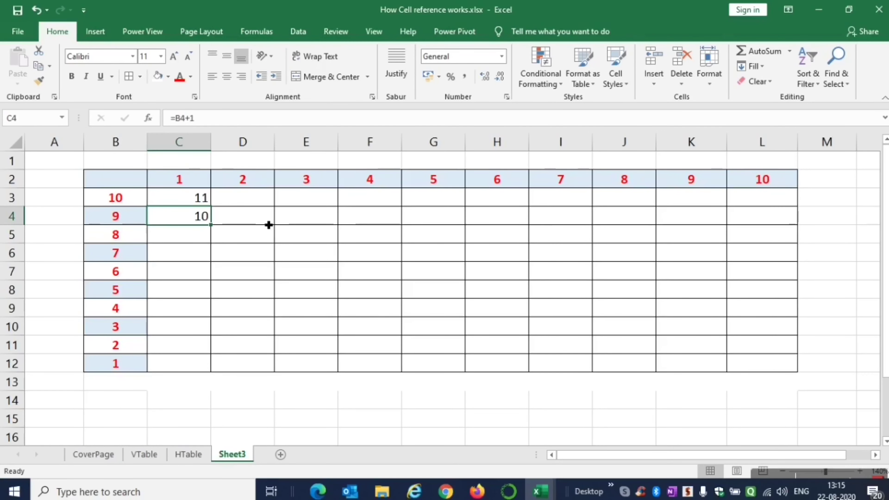
# Inspect the cell reference in C4's formula and copy that formula down to C8.
pyautogui.press('F2')
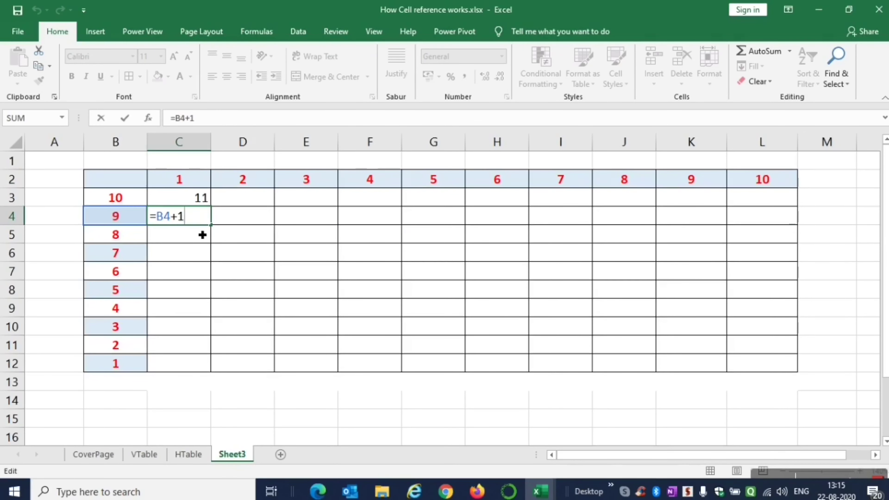
pyautogui.hotkey('ctrl', 'Return')
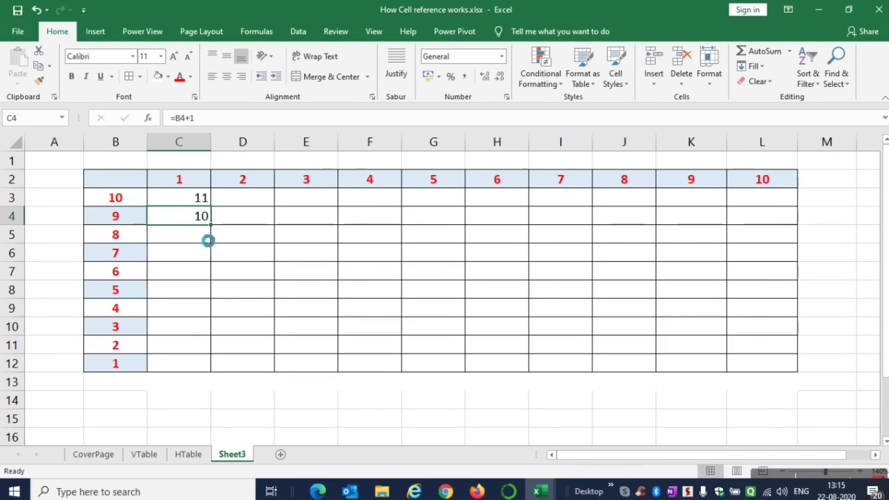
pyautogui.hotkey('ctrl', 'c')
pyautogui.press('Down')
pyautogui.press('Down')
pyautogui.press('Down')
pyautogui.press('Up')
pyautogui.press('Up')
pyautogui.press('Down')
pyautogui.press('Down')
pyautogui.press('Up')
pyautogui.press('Up')
pyautogui.press('Down')
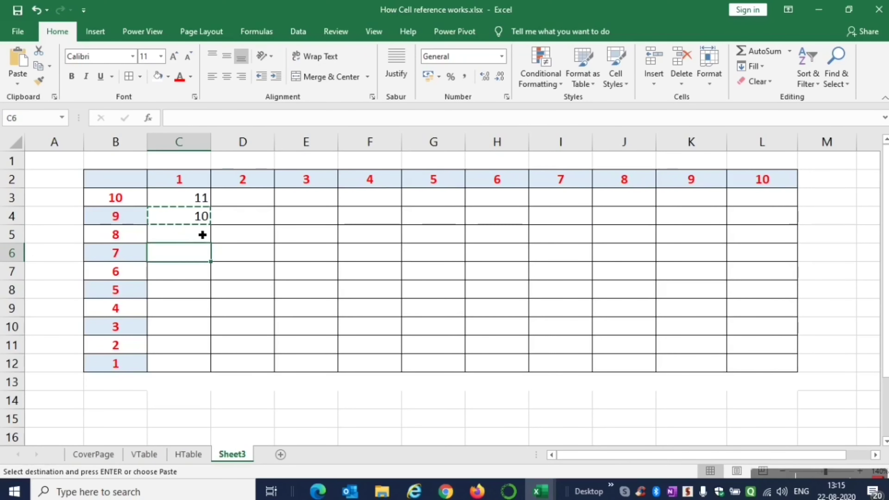
pyautogui.press('Down')
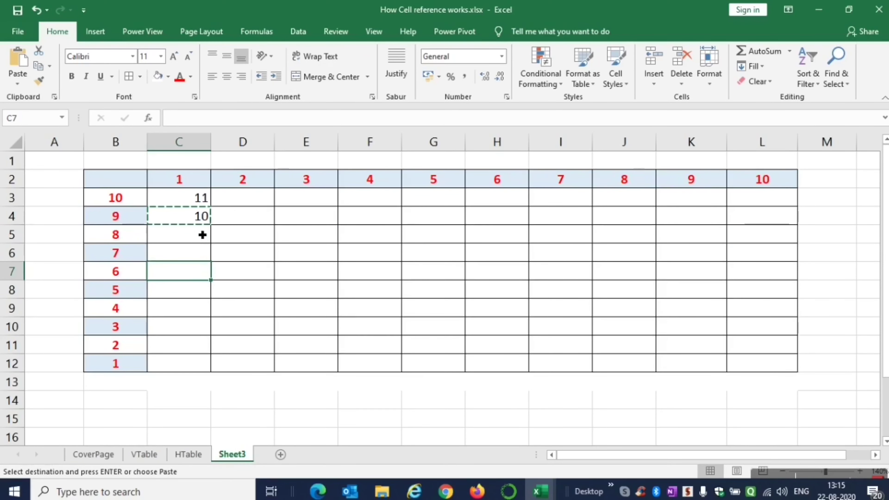
pyautogui.press('Down')
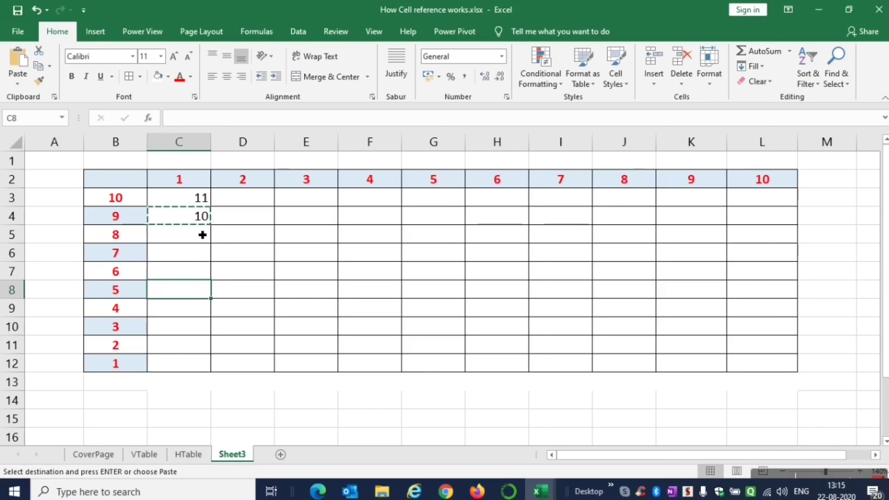
pyautogui.hotkey('ctrl', 'v')
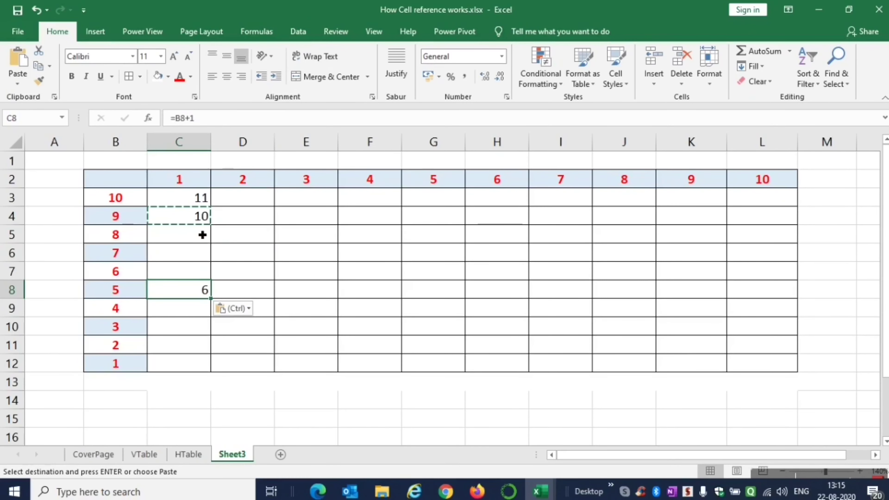
pyautogui.press('Escape')
# Examine the cell reference in C8's formula and trace the row offset between C4 and C8.
pyautogui.press('F2')
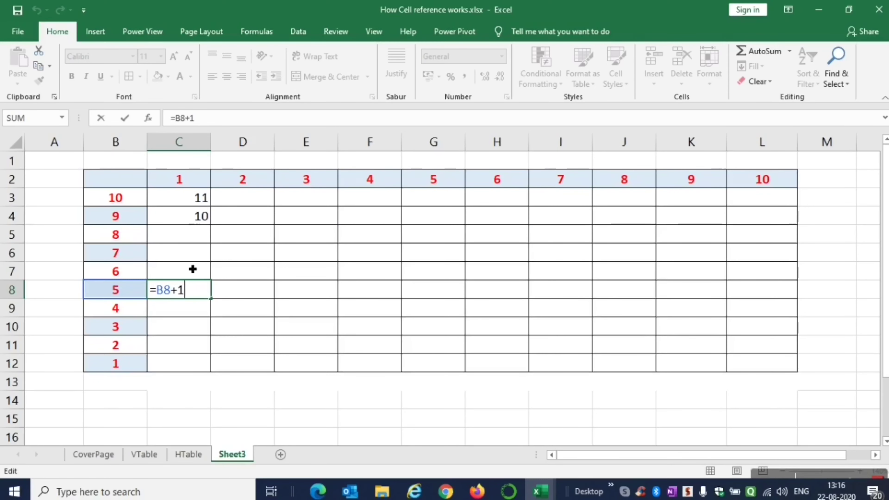
pyautogui.hotkey('ctrl', 'Return')
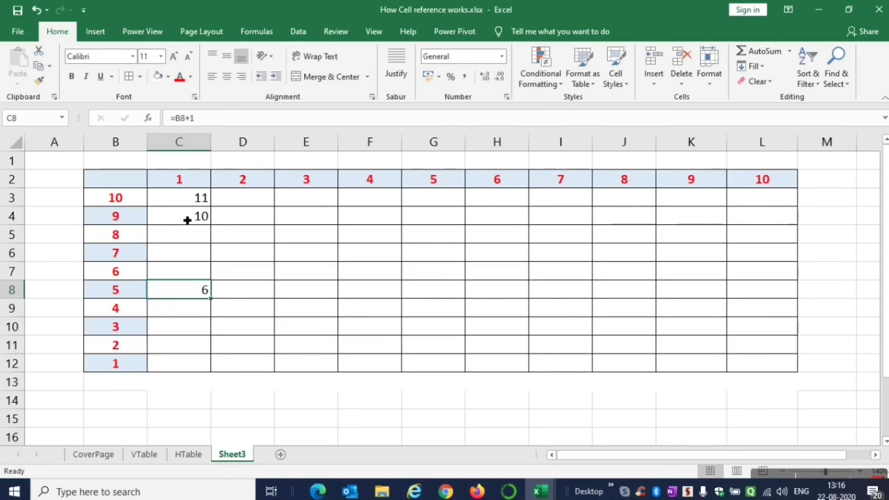
pyautogui.click(189, 221)
pyautogui.doubleClick(190, 221)
pyautogui.press('Escape')
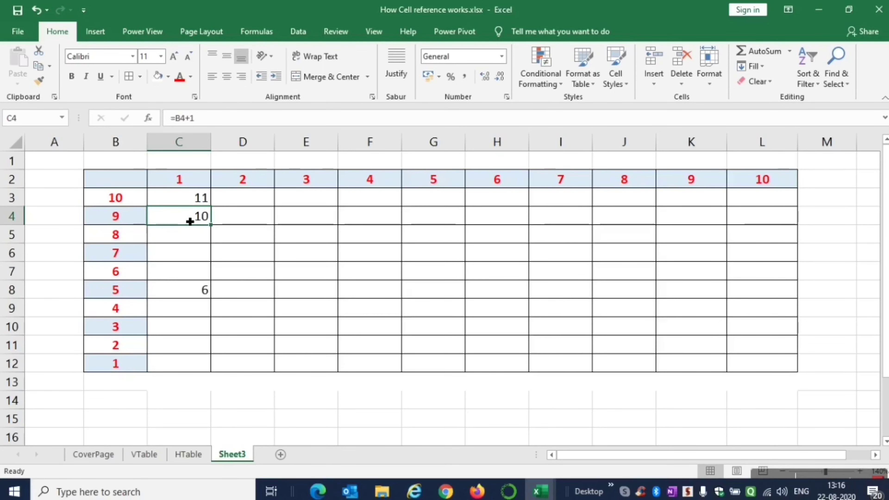
pyautogui.press('Down')
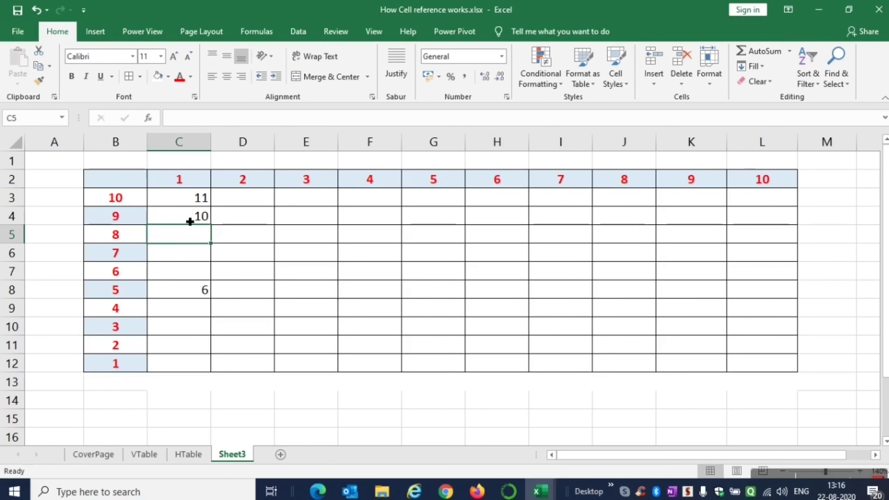
pyautogui.press('Down')
pyautogui.press('Down')
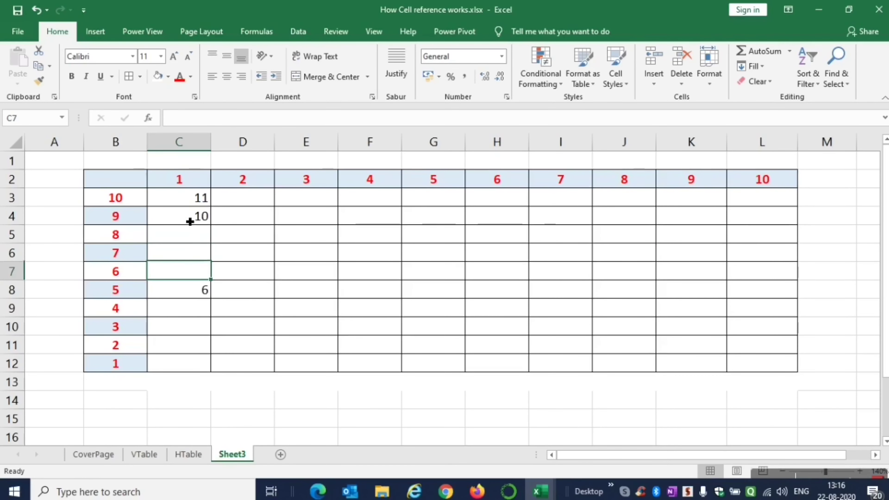
pyautogui.press('Down')
pyautogui.press('F2')
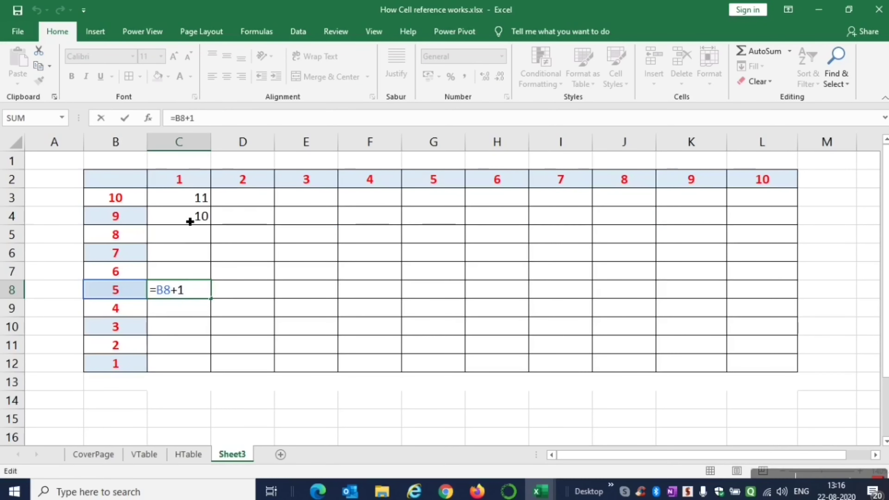
pyautogui.press('Return')
pyautogui.press('Up')
pyautogui.press('Up')
pyautogui.press('Up')
pyautogui.press('Up')
pyautogui.press('Up')
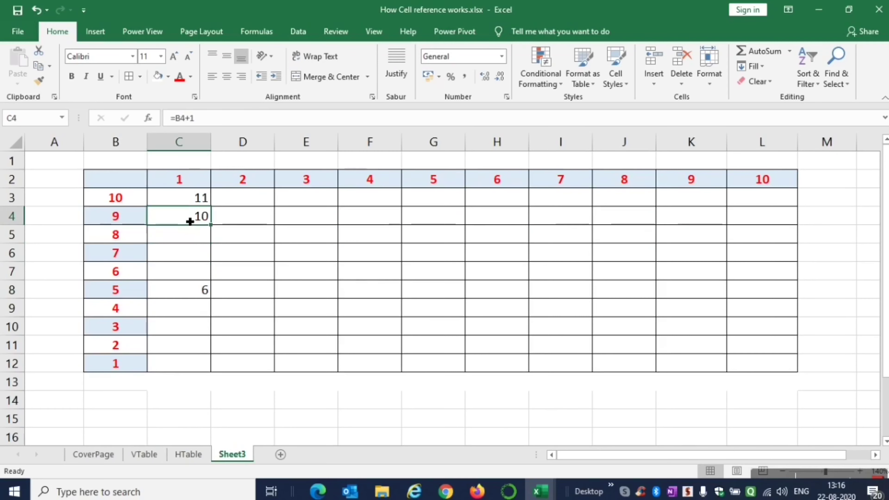
# Copy the formula from C8 one column across to D8.
pyautogui.press('Down')
pyautogui.press('Down')
pyautogui.press('Down')
pyautogui.press('Down')
pyautogui.hotkey('ctrl', 'c')
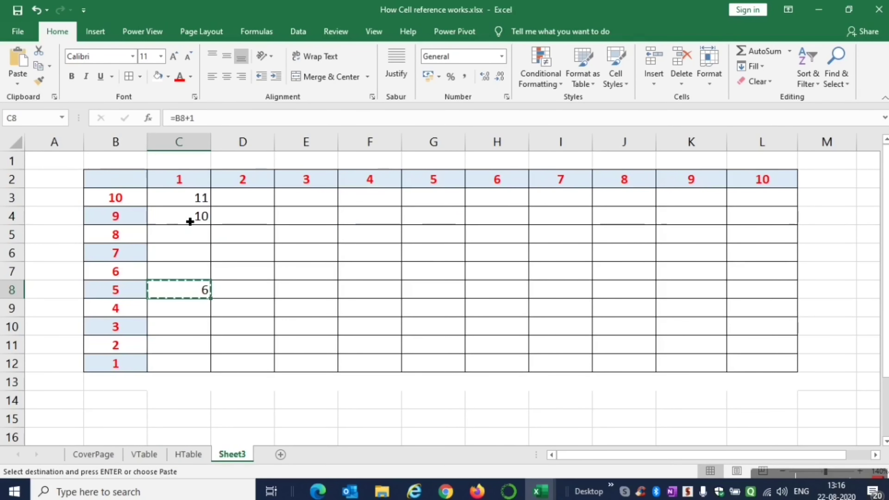
pyautogui.press('Right')
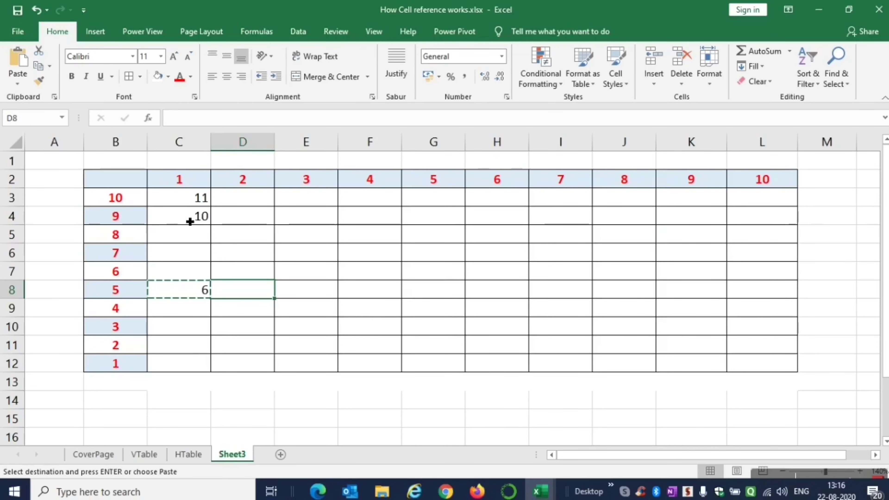
pyautogui.press('Return')
# Compare the cell references in the formulas of D8 and C8.
pyautogui.press('F2')
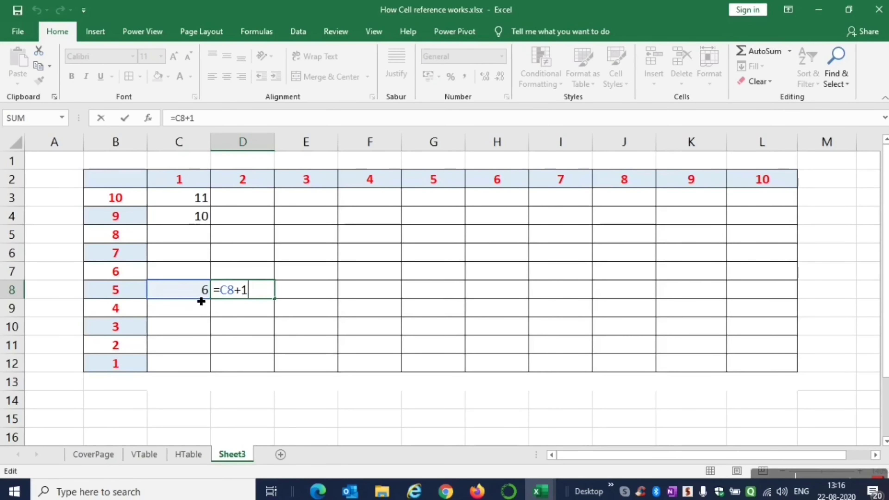
pyautogui.press('Escape')
pyautogui.press('Left')
pyautogui.press('F2')
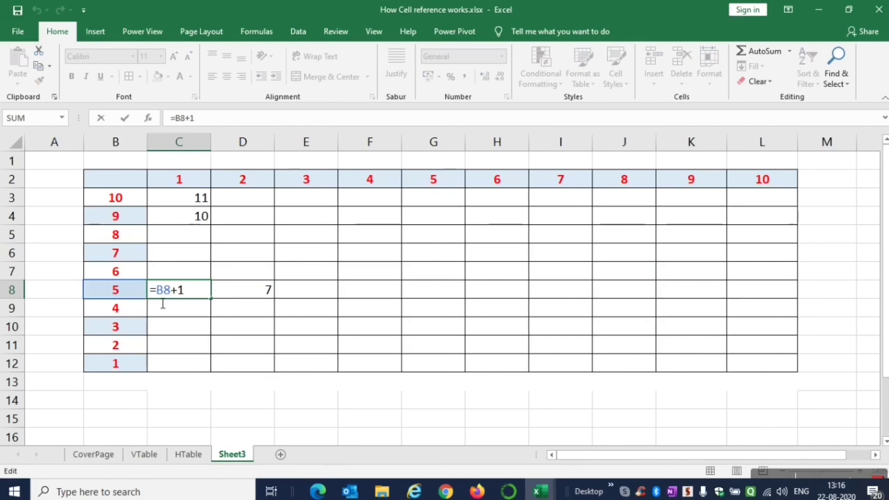
pyautogui.press('Escape')
pyautogui.press('Right')
pyautogui.press('F2')
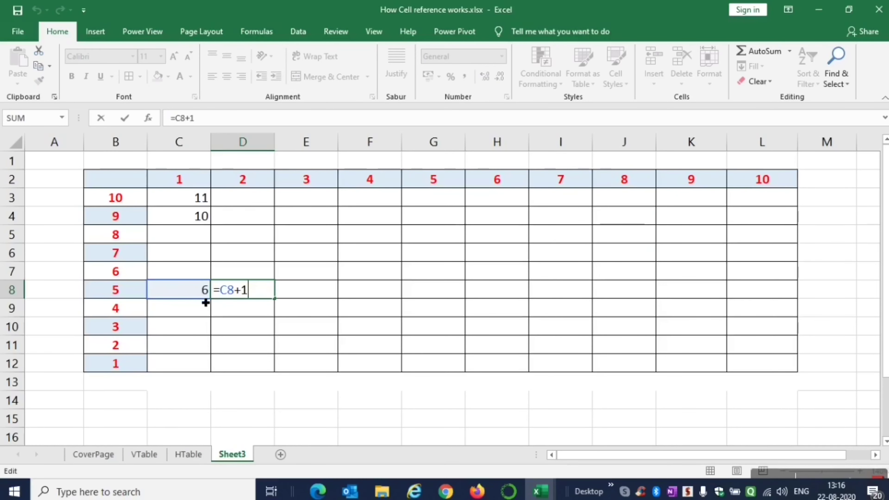
pyautogui.hotkey('ctrl', 'Return')
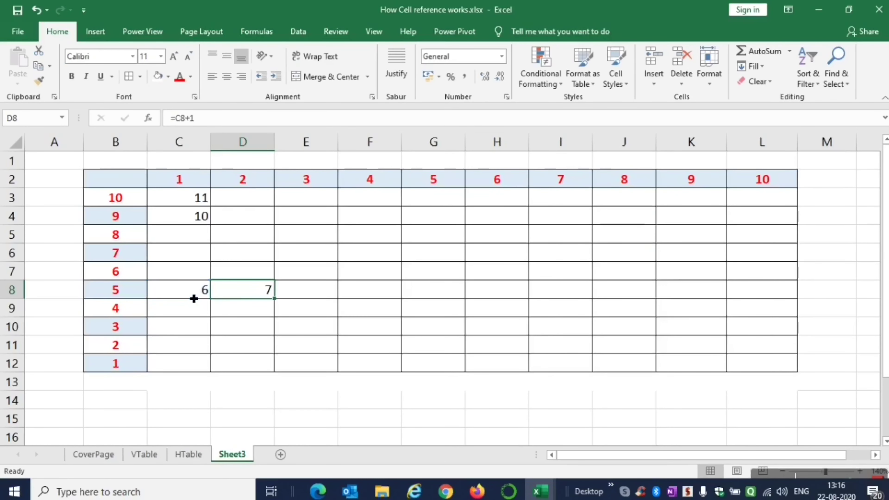
pyautogui.click(194, 298)
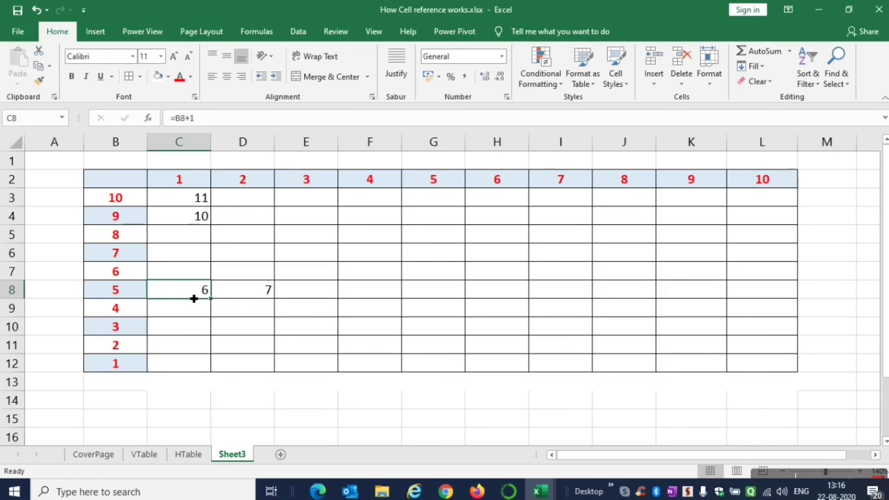
pyautogui.press('Right')
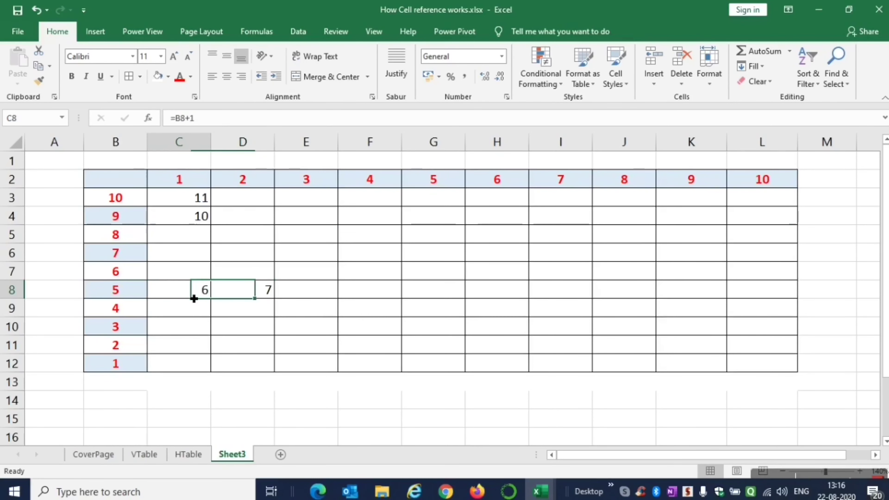
pyautogui.press('Right')
pyautogui.hotkey('ctrl', 'c')
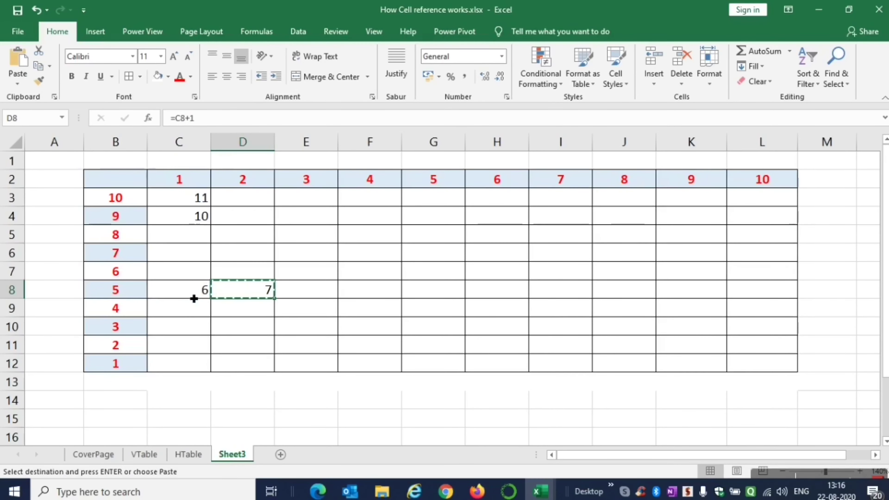
pyautogui.press('Right')
pyautogui.press('Right')
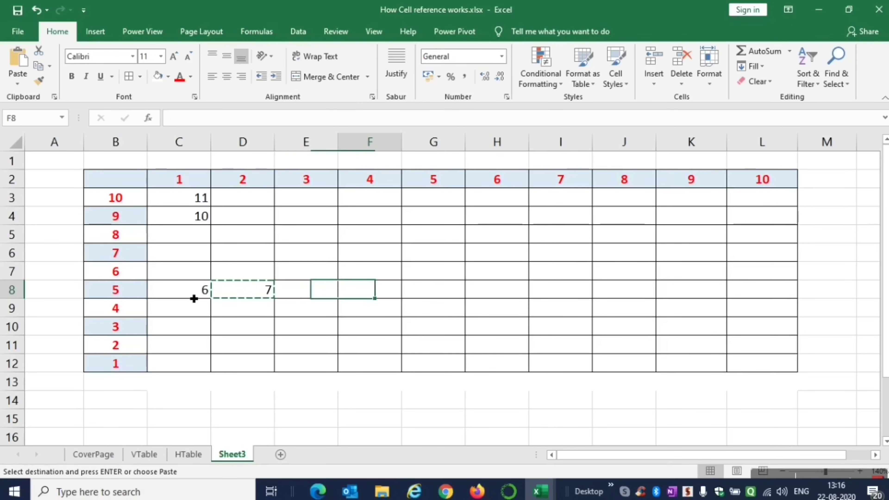
pyautogui.press('Right')
pyautogui.press('Left')
pyautogui.press('Left')
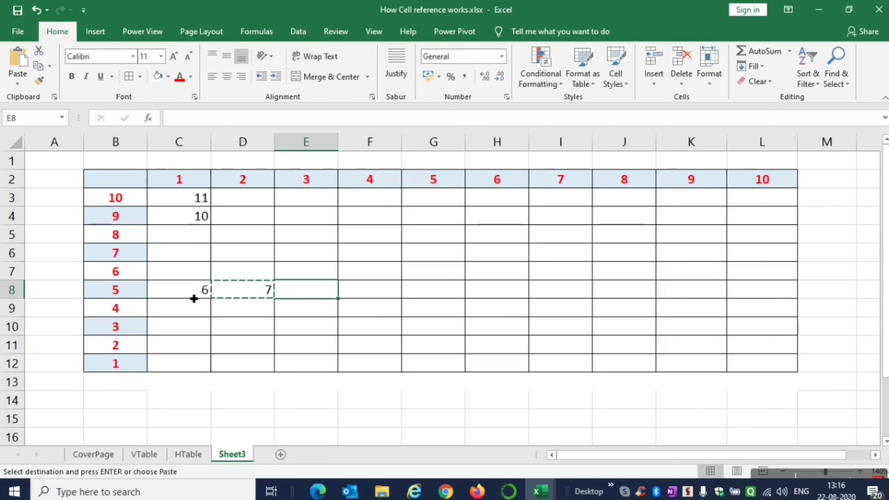
pyautogui.press('Left')
pyautogui.press('Escape')
# Inspect the cell reference in D8, copy its formula down to D9 and check the pasted reference.
pyautogui.press('F2')
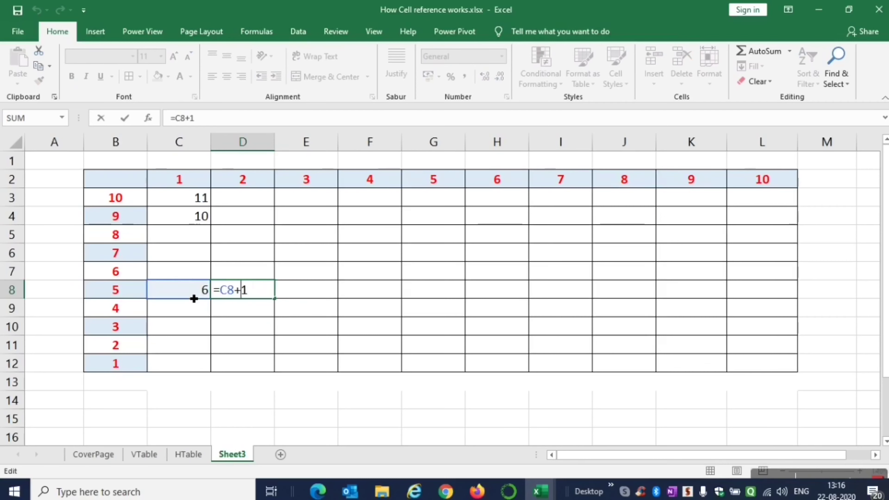
pyautogui.press('Left')
pyautogui.press('Left')
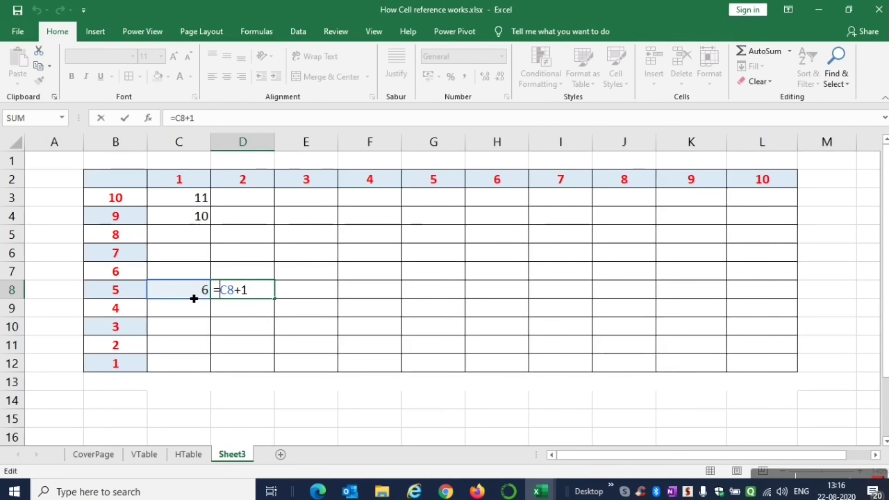
pyautogui.press('Right')
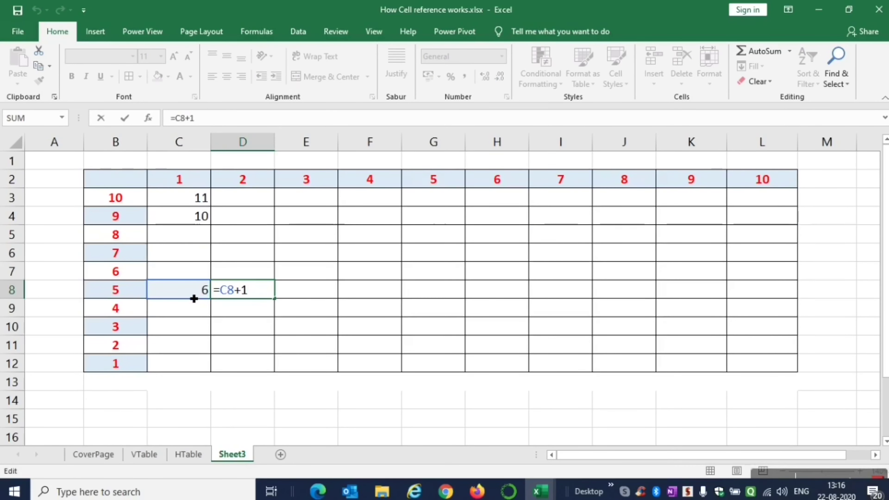
pyautogui.hotkey('ctrl', 'Return')
pyautogui.hotkey('ctrl', 'c')
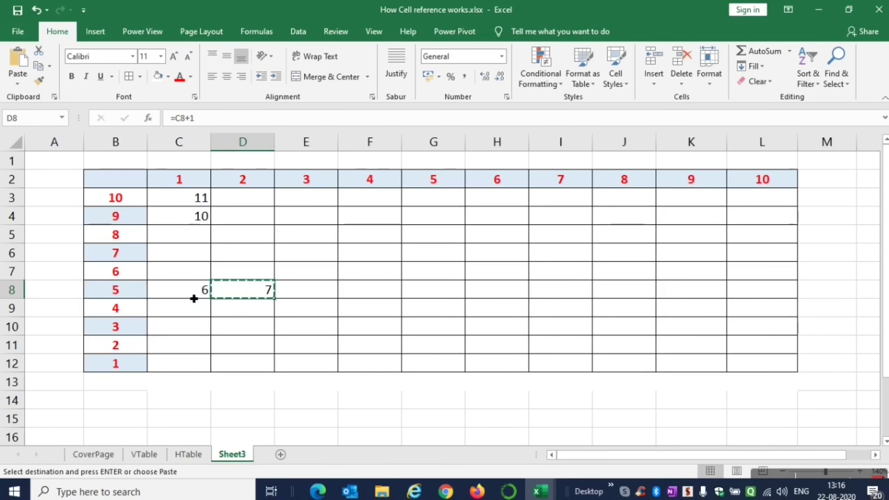
pyautogui.press('Down')
pyautogui.hotkey('ctrl', 'v')
pyautogui.press('F2')
pyautogui.press('Escape')
pyautogui.press('Up')
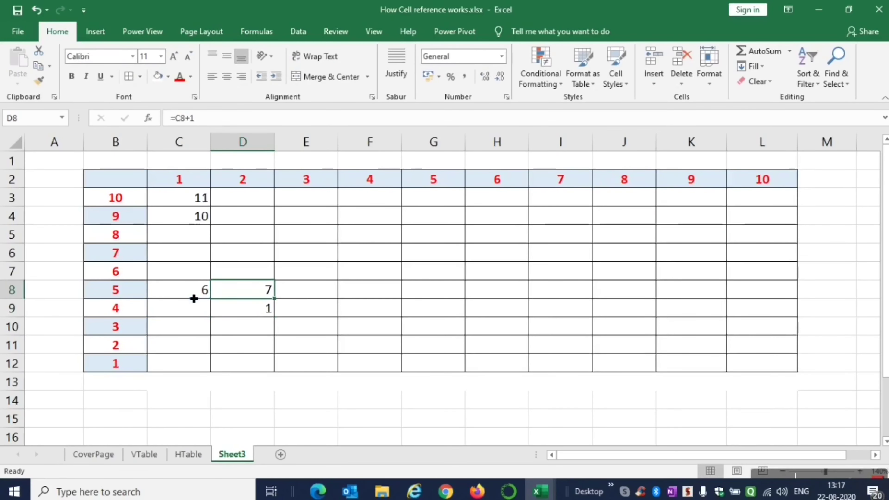
# Copy the formula from D8 across to E8 and inspect the reference in the pasted formula.
pyautogui.hotkey('ctrl', 'c')
pyautogui.press('Right')
pyautogui.hotkey('ctrl', 'v')
pyautogui.press('F2')
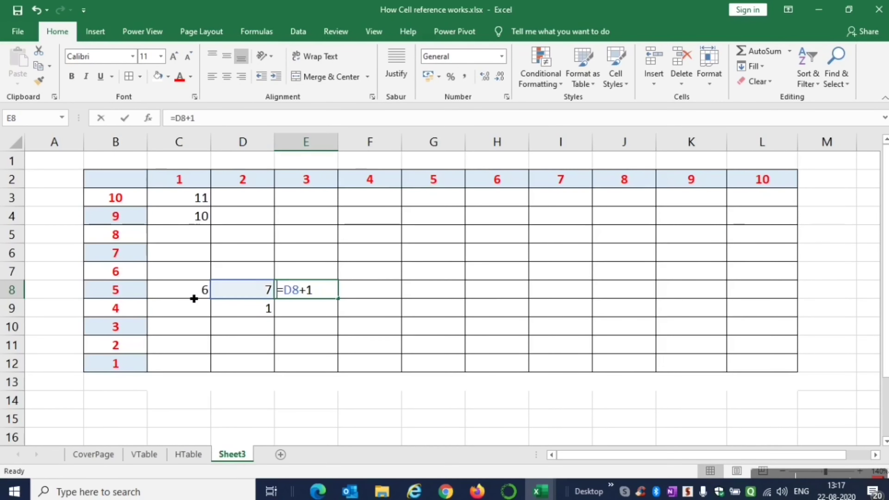
pyautogui.press('Right')
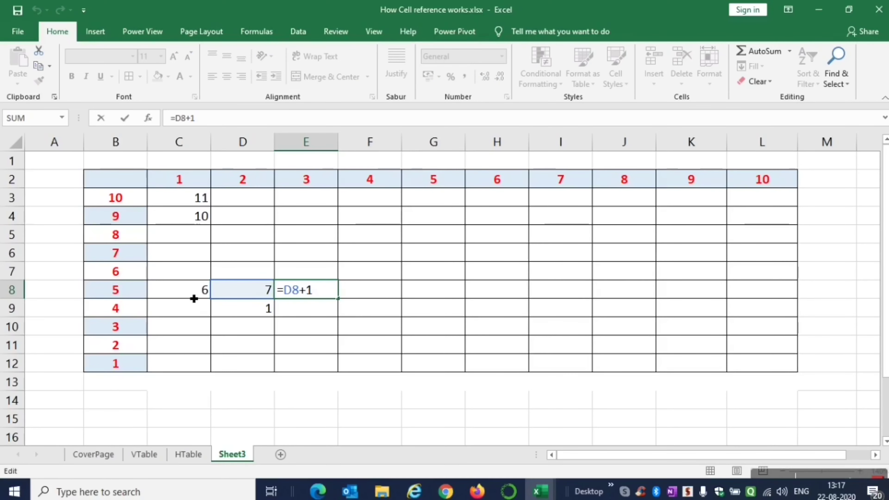
pyautogui.press('Right')
pyautogui.press('Escape')
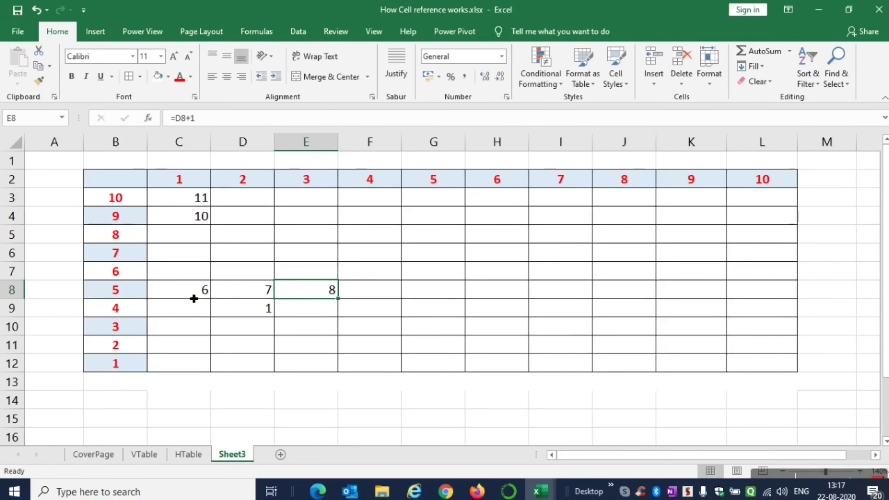
# Copy the formula from E8 across to F8 and inspect the reference in the pasted formula.
pyautogui.hotkey('ctrl', 'c')
pyautogui.press('Right')
pyautogui.press('Return')
pyautogui.press('F2')
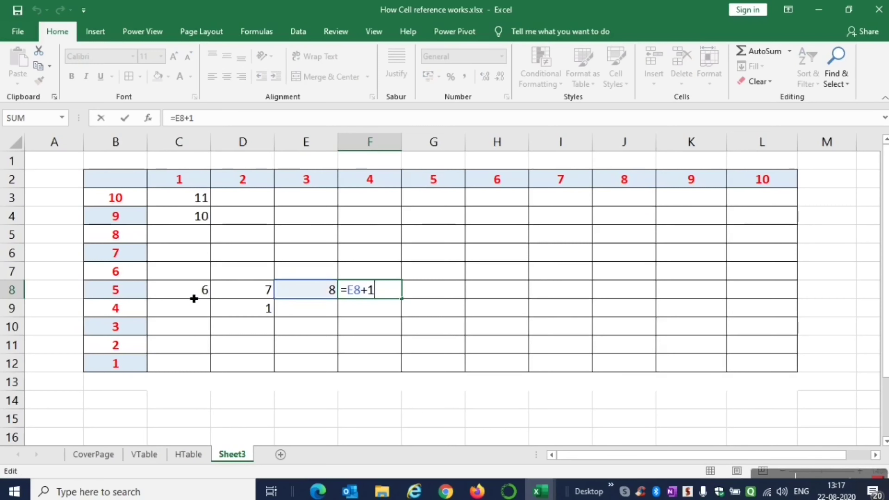
pyautogui.press('Left')
pyautogui.press('Escape')
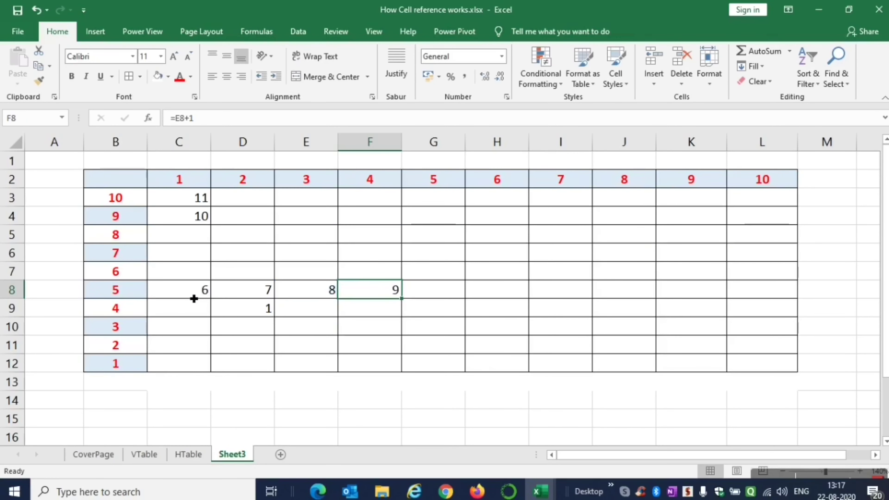
# Copy the formula from F8 across to J8 and inspect the reference in the pasted formula.
pyautogui.hotkey('ctrl', 'c')
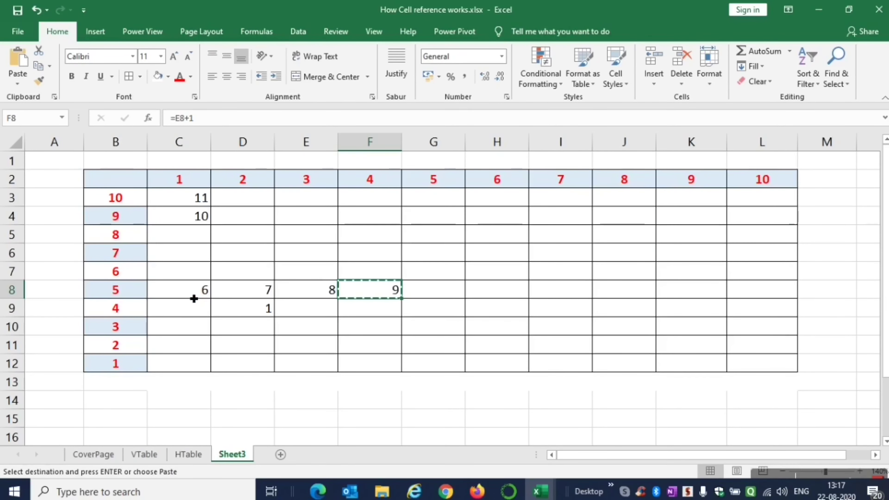
pyautogui.press('F2')
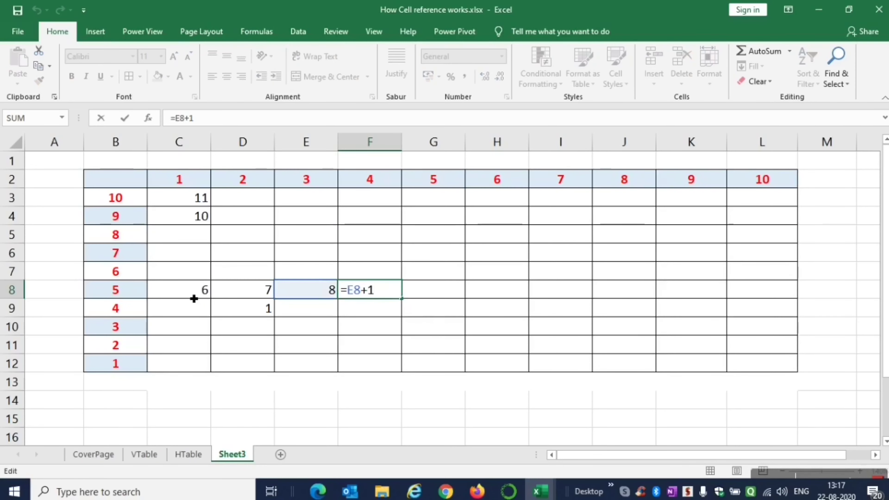
pyautogui.press('Escape')
pyautogui.hotkey('ctrl', 'c')
pyautogui.press('Right')
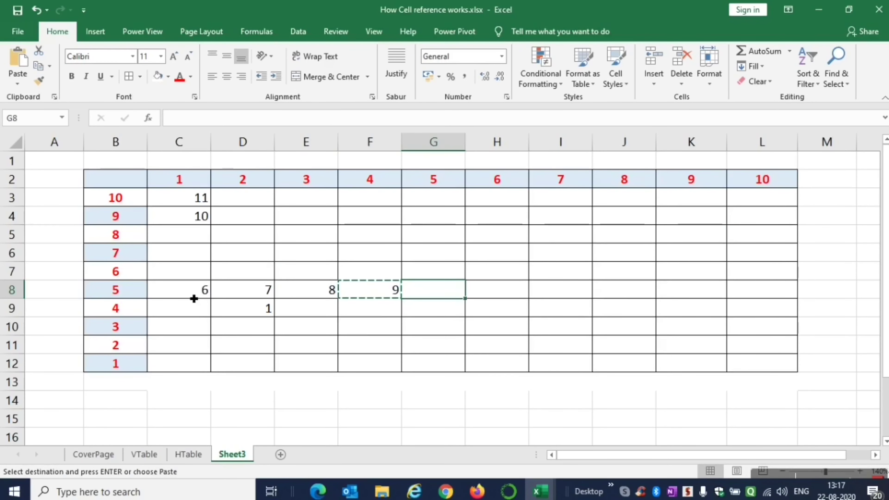
pyautogui.press('Right')
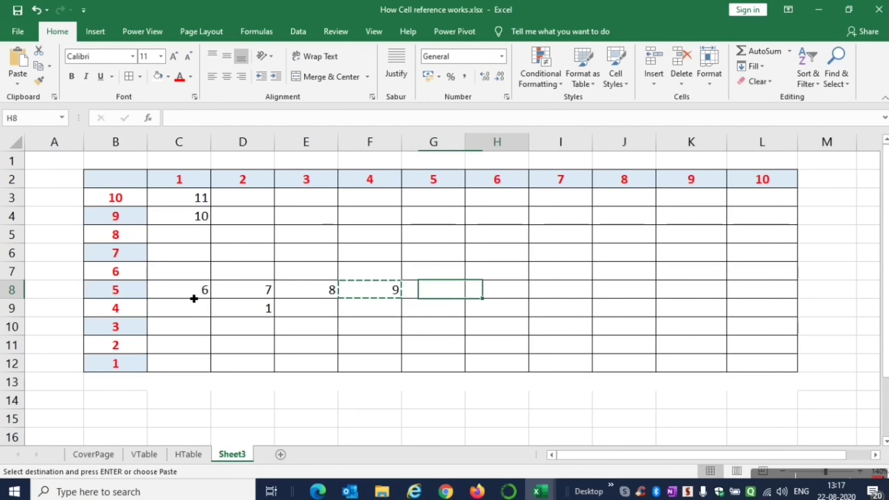
pyautogui.press('Right')
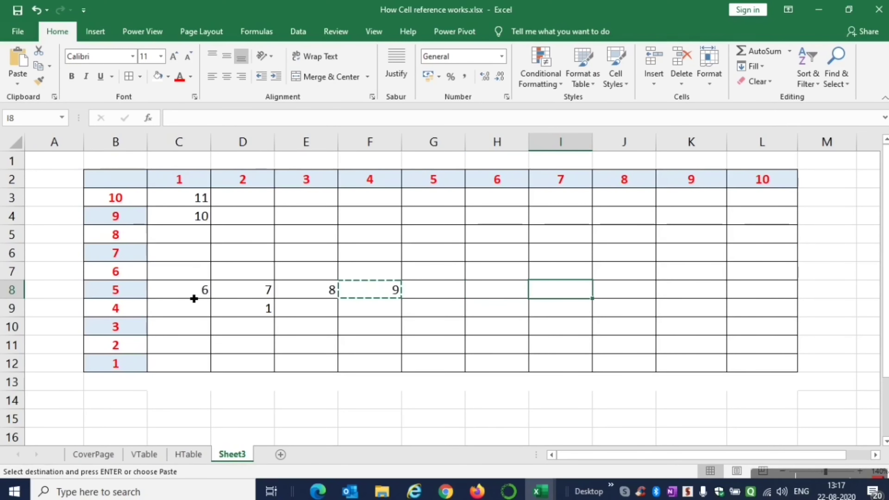
pyautogui.press('Right')
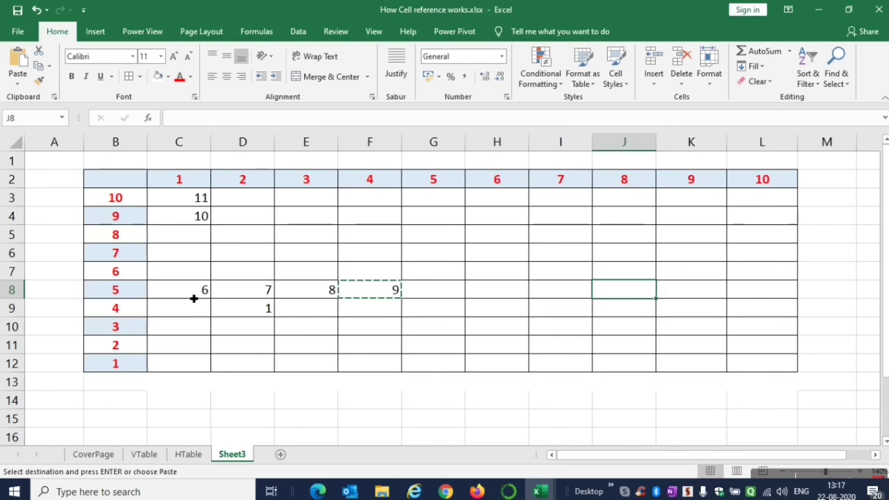
pyautogui.hotkey('ctrl', 'v')
pyautogui.press('F2')
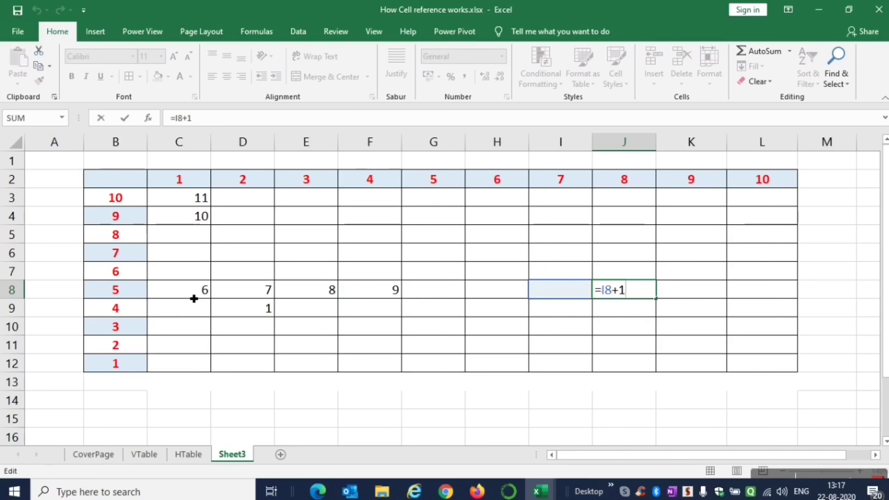
pyautogui.press('Left')
pyautogui.press('Left')
pyautogui.press('Left')
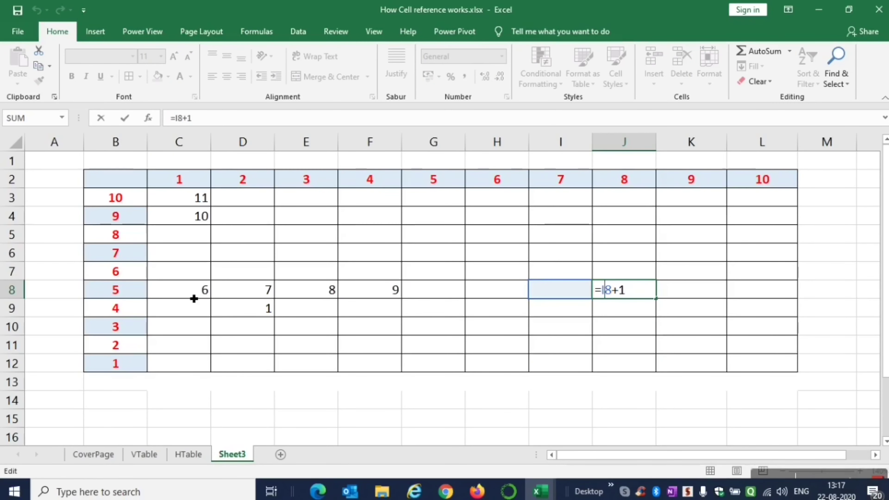
# Enter 5 in I8 and check which cell the formula in J8 refers to.
pyautogui.hotkey('shift', 'Tab')
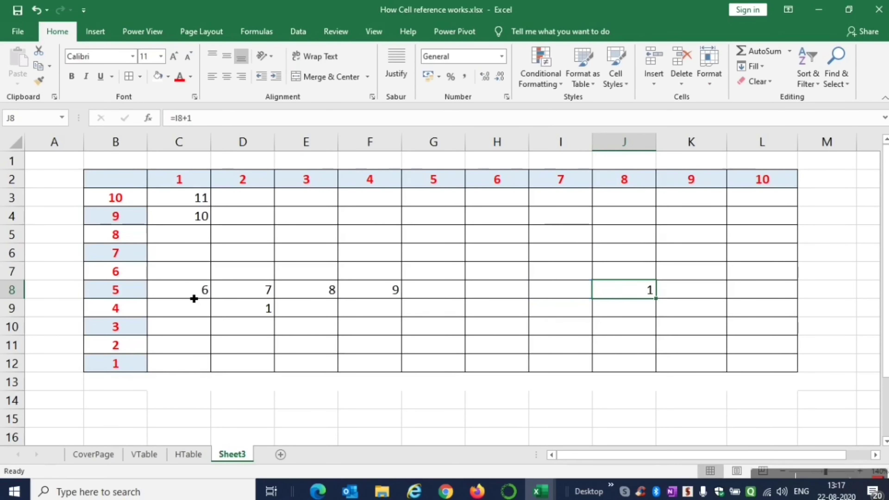
pyautogui.write('5')
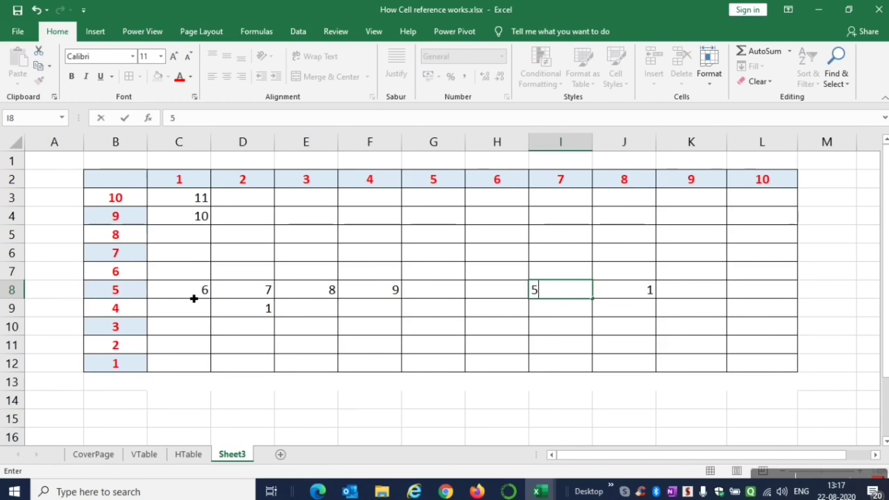
pyautogui.press('Return')
pyautogui.press('Up')
pyautogui.press('Right')
pyautogui.press('F2')
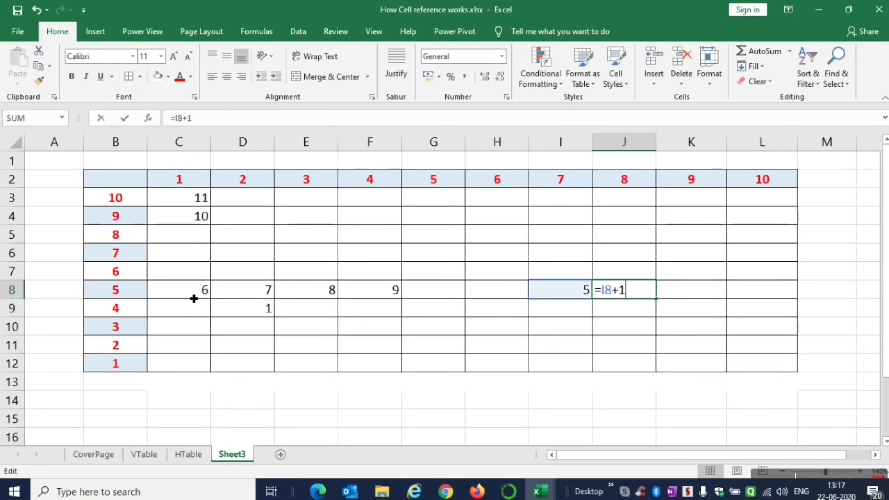
pyautogui.press('Escape')
pyautogui.press('Left')
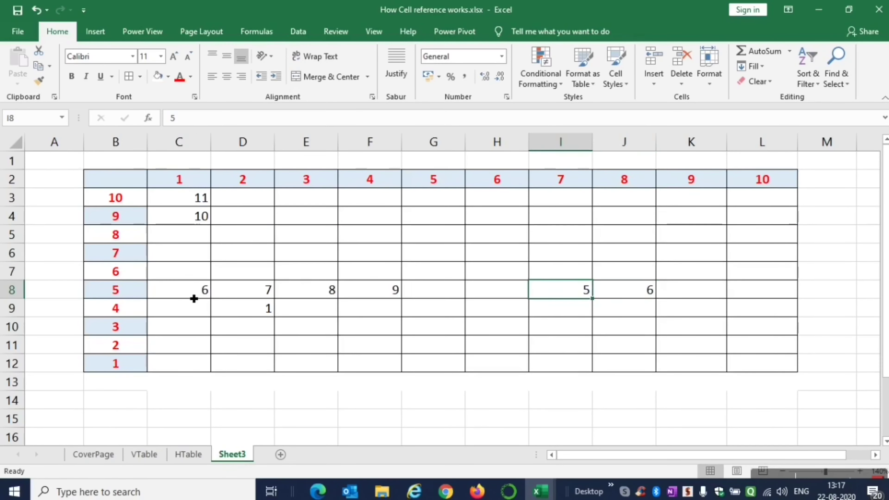
pyautogui.press('Left')
pyautogui.press('Left')
pyautogui.press('Left')
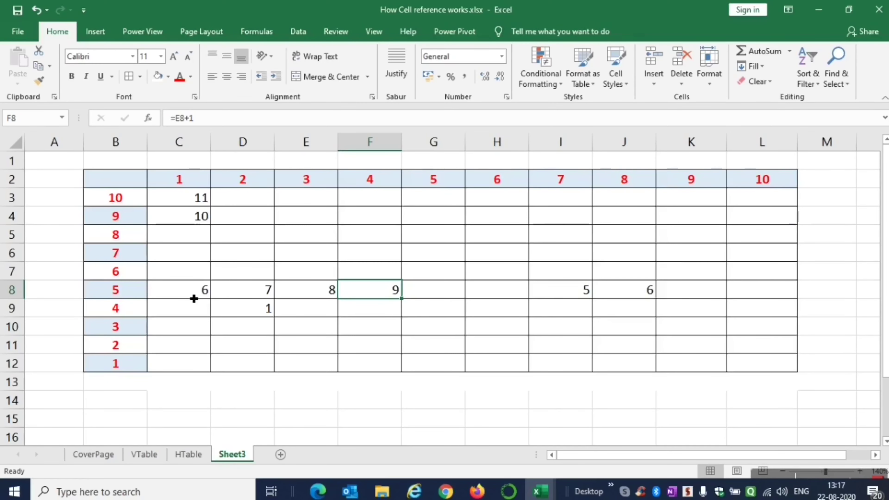
pyautogui.press('Down')
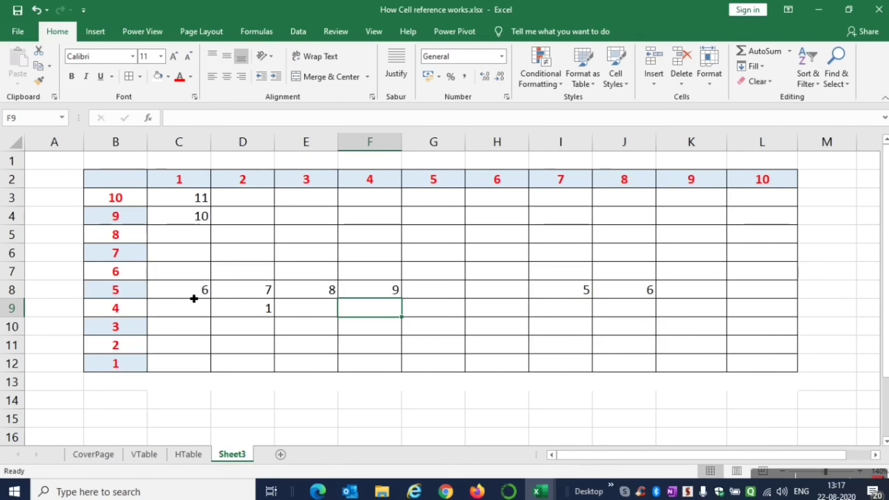
pyautogui.press('Down')
pyautogui.press('Down')
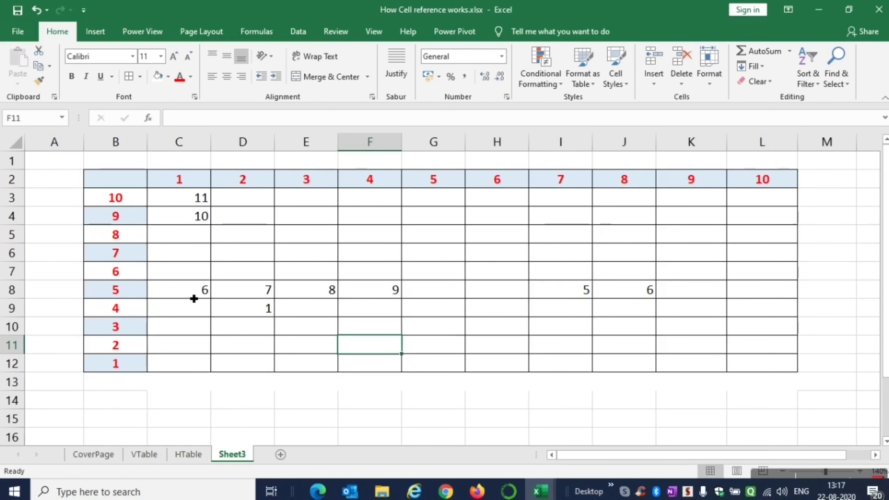
pyautogui.press('Up')
pyautogui.press('Up')
pyautogui.press('Up')
pyautogui.press('Right')
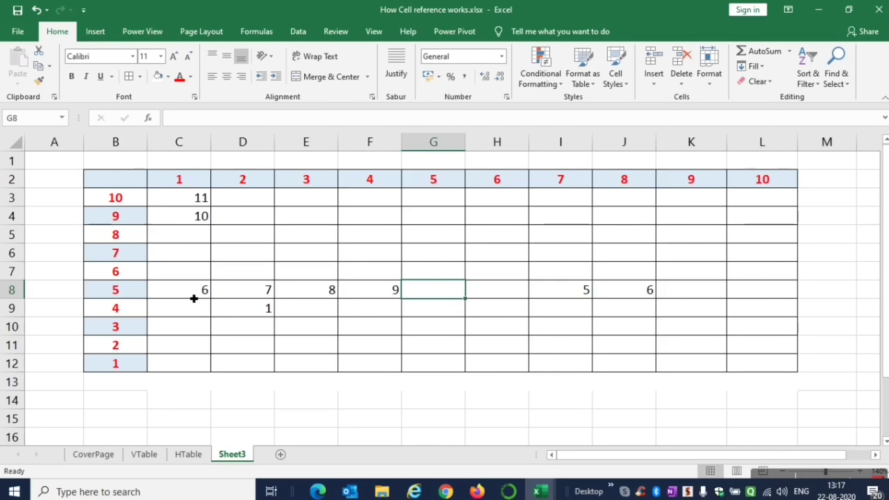
pyautogui.press('Right')
# Copy the formula from D8 up to D7 and inspect the reference in the pasted formula.
pyautogui.press('Left')
pyautogui.press('Left')
pyautogui.press('Left')
pyautogui.press('Left')
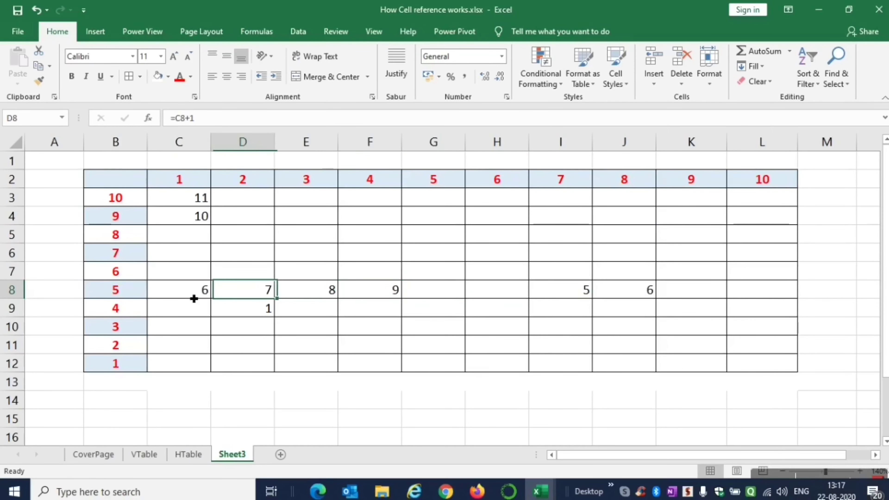
pyautogui.hotkey('ctrl', 'c')
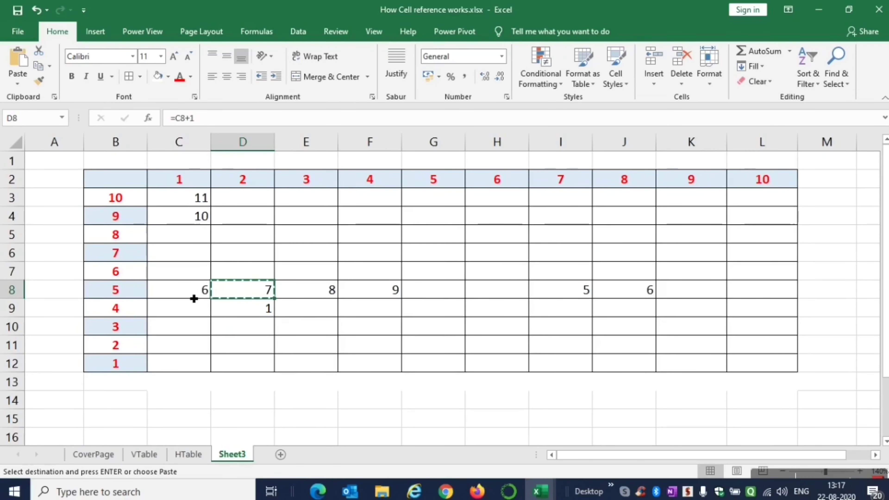
pyautogui.press('Up')
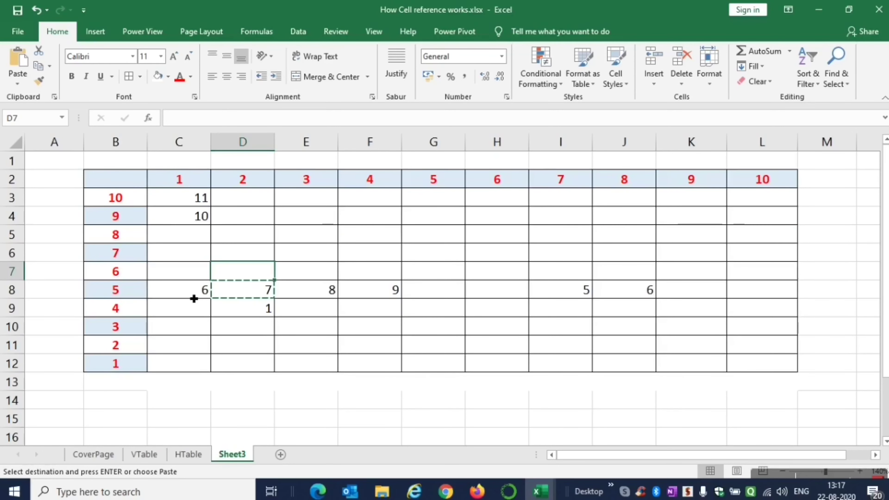
pyautogui.hotkey('ctrl', 'v')
pyautogui.press('F2')
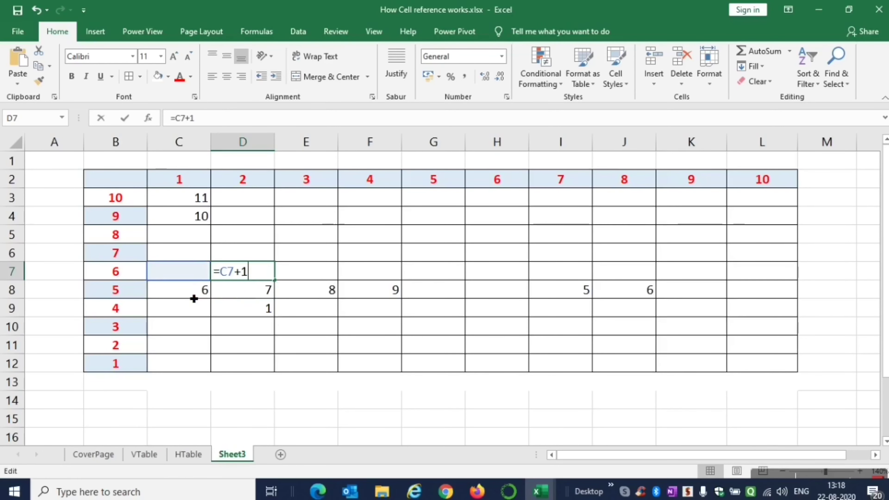
pyautogui.press('Escape')
# Copy the formula from D7 up to D6 and inspect the reference in the pasted formula.
pyautogui.hotkey('ctrl', 'c')
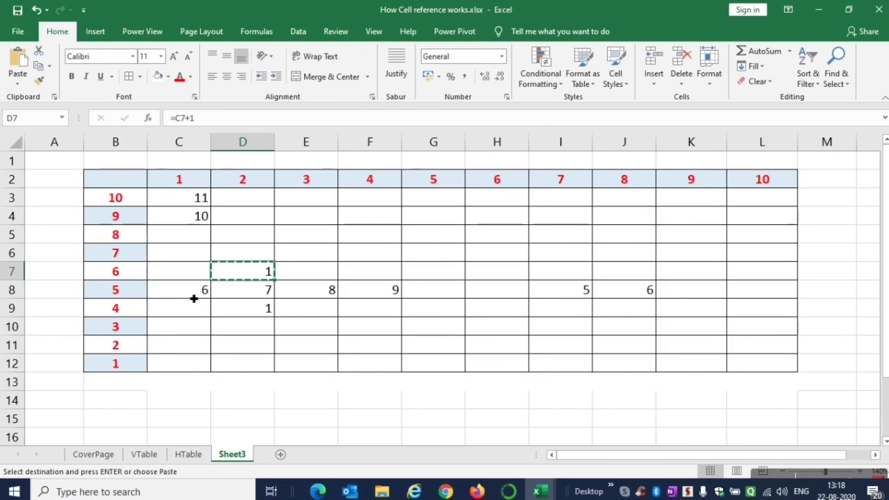
pyautogui.press('Up')
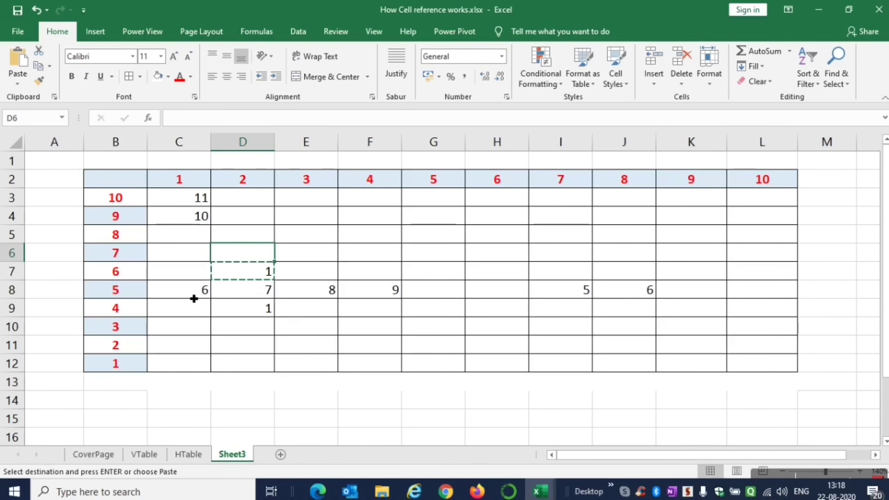
pyautogui.hotkey('ctrl', 'v')
pyautogui.press('Escape')
pyautogui.press('F2')
pyautogui.press('Escape')
pyautogui.hotkey('ctrl', 'c')
pyautogui.press('Up')
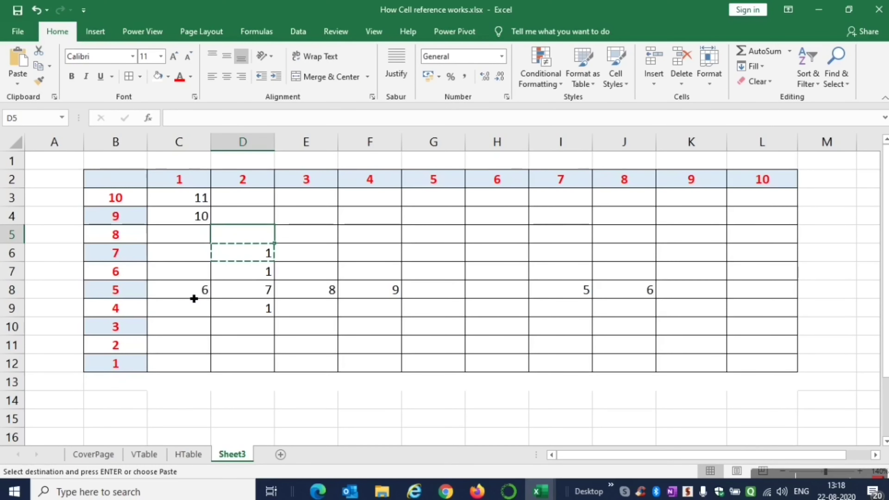
pyautogui.press('Escape')
pyautogui.press('Down')
pyautogui.press('F2')
pyautogui.press('Escape')
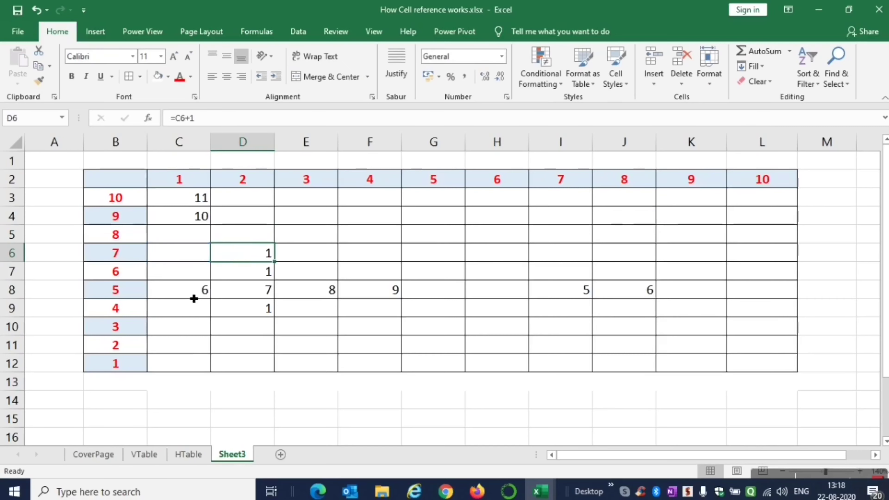
# Copy the formula from D6 up to D4, skipping D5, and inspect the reference in the pasted formula.
pyautogui.hotkey('ctrl', 'c')
pyautogui.press('Up')
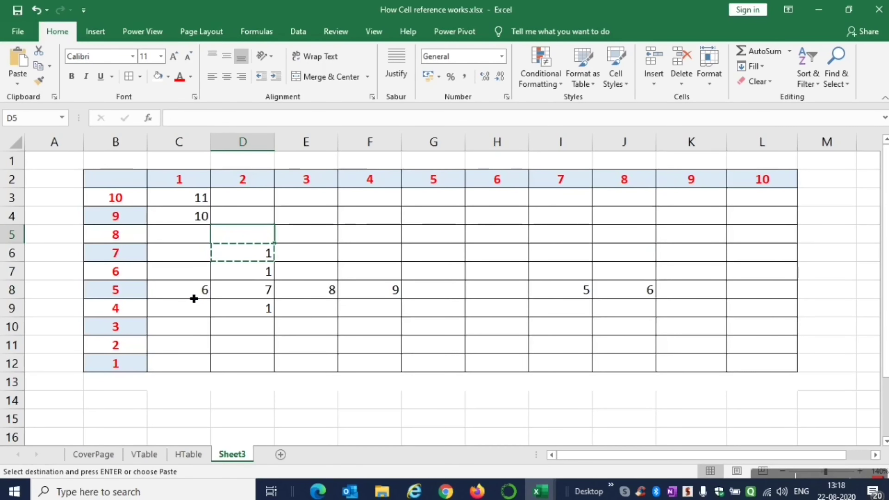
pyautogui.press('Up')
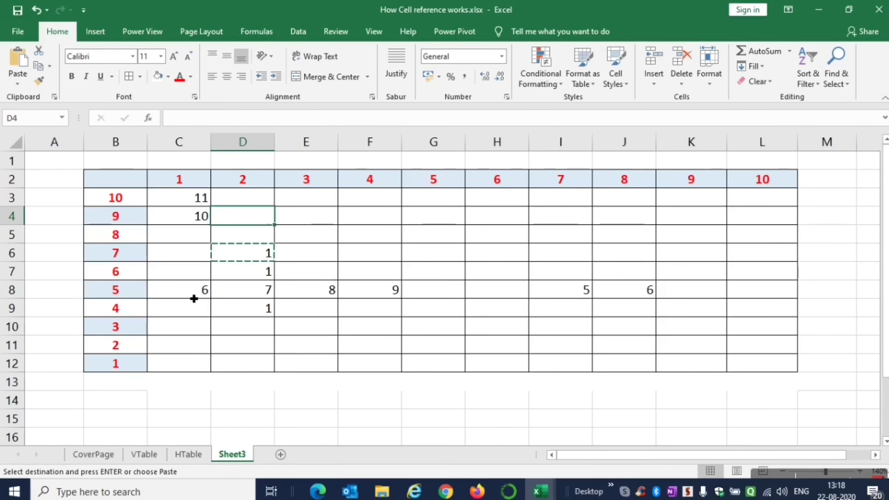
pyautogui.hotkey('ctrl', 'v')
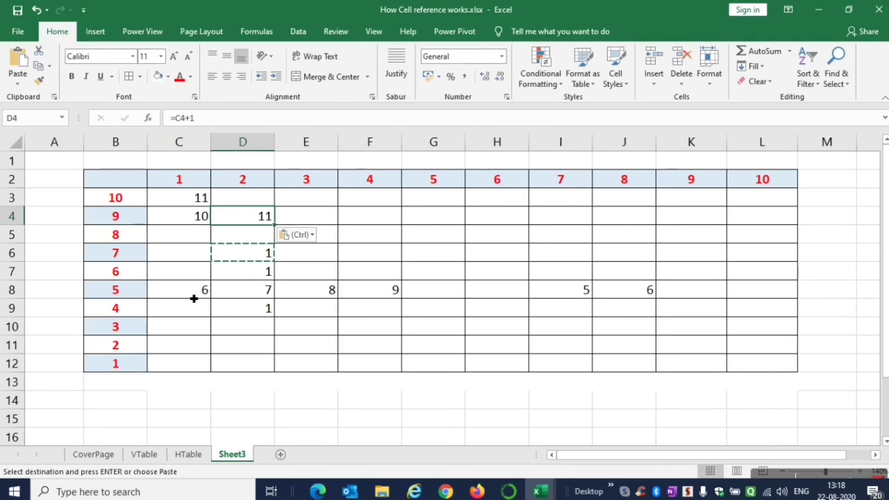
pyautogui.press('Escape')
pyautogui.press('F2')
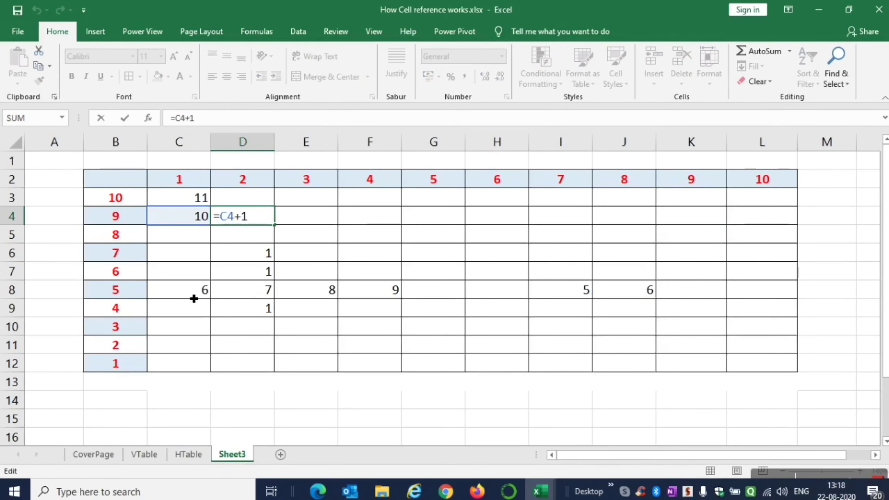
pyautogui.press('Escape')
pyautogui.press('Down')
pyautogui.press('Down')
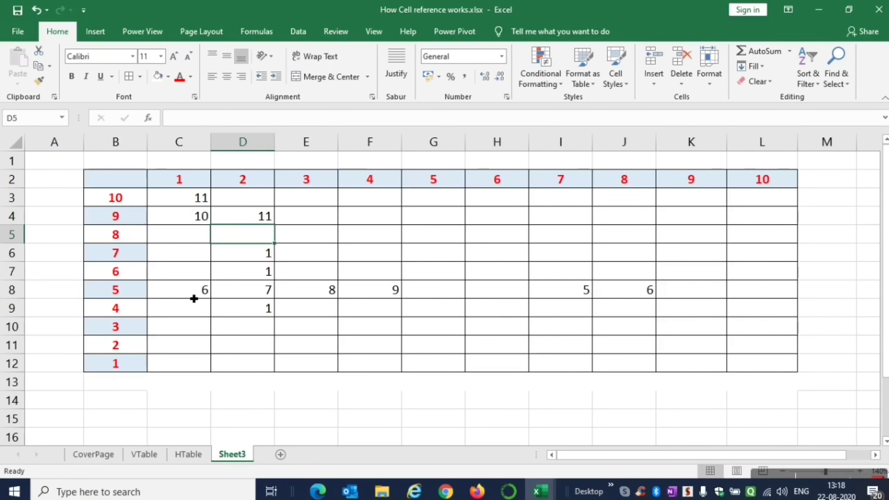
pyautogui.press('Up')
pyautogui.press('Up')
pyautogui.press('Up')
pyautogui.press('Down')
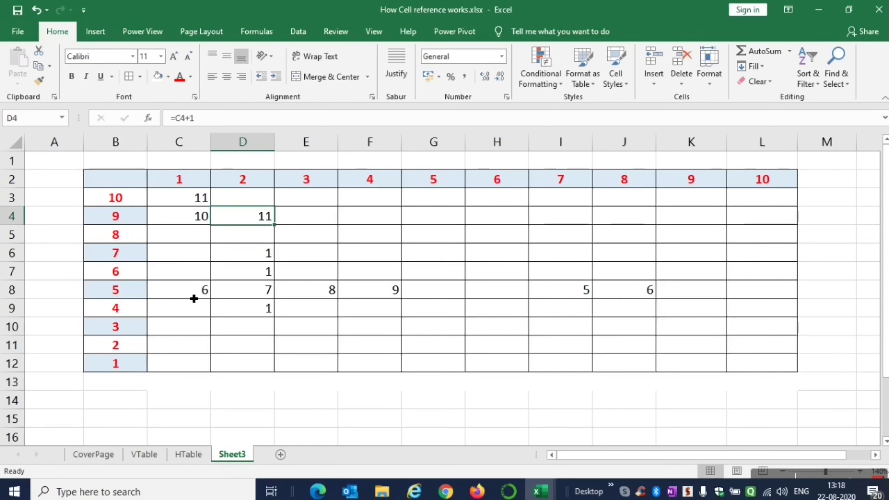
pyautogui.press('Down')
pyautogui.press('Down')
pyautogui.press('Down')
pyautogui.press('Down')
pyautogui.press('Down')
pyautogui.press('Down')
pyautogui.press('Down')
pyautogui.press('Down')
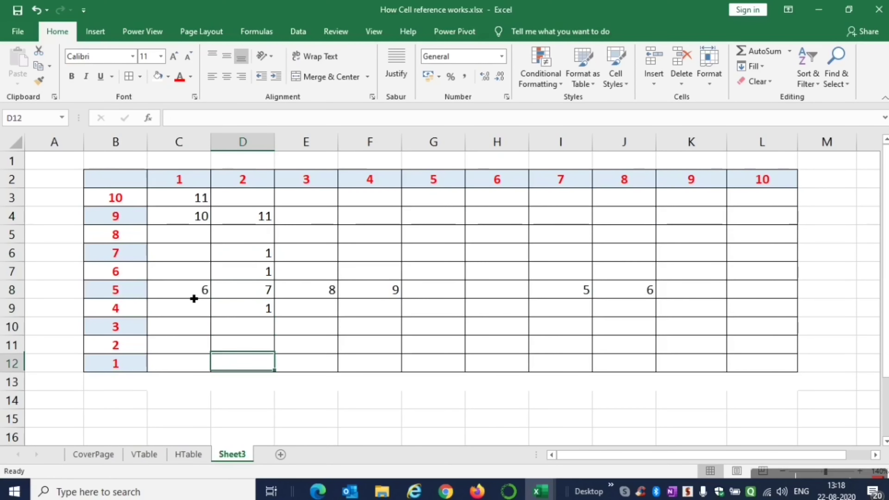
pyautogui.press('Up')
pyautogui.press('Up')
pyautogui.press('Up')
pyautogui.press('Up')
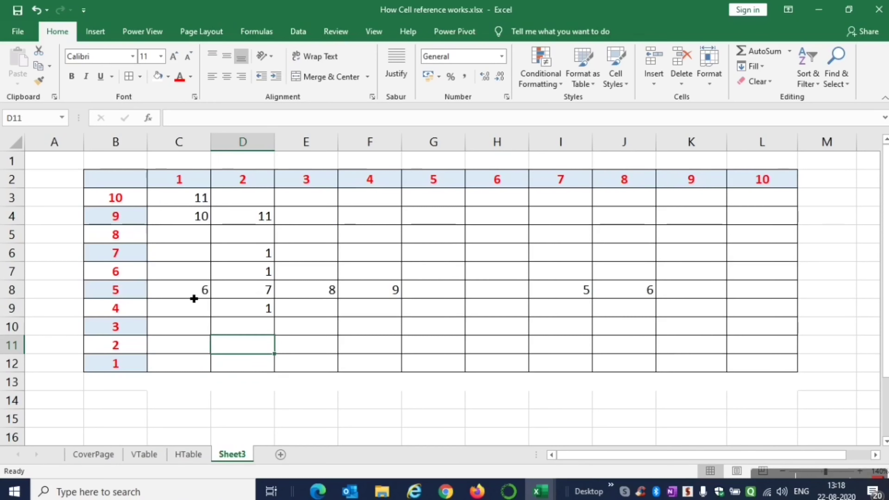
pyautogui.press('Right')
pyautogui.press('Right')
pyautogui.press('Right')
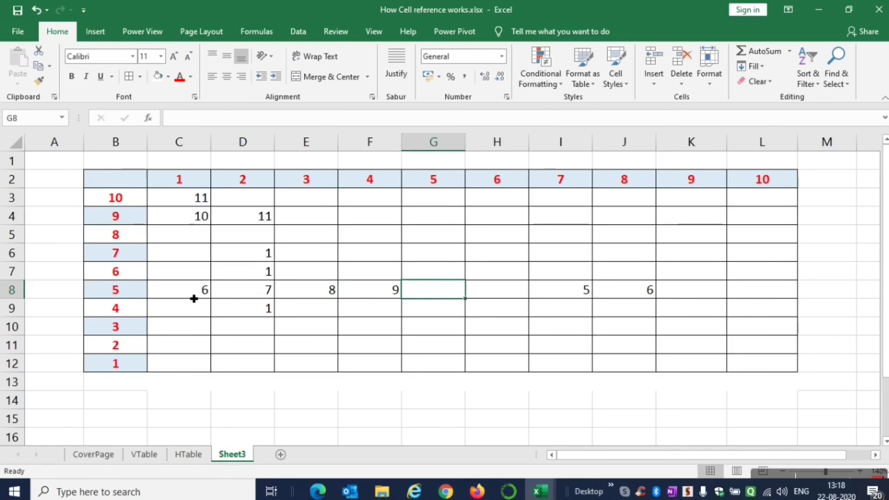
pyautogui.press('Right')
pyautogui.press('Left')
pyautogui.press('Left')
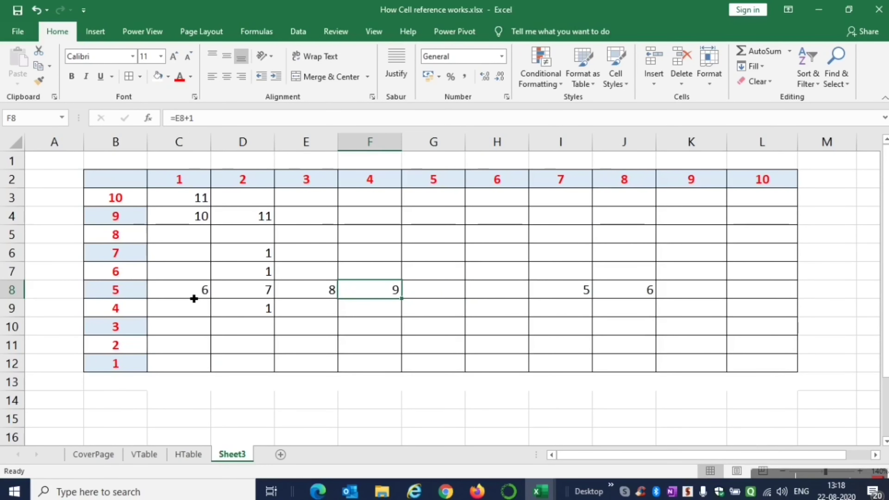
pyautogui.press('Left')
pyautogui.press('Left')
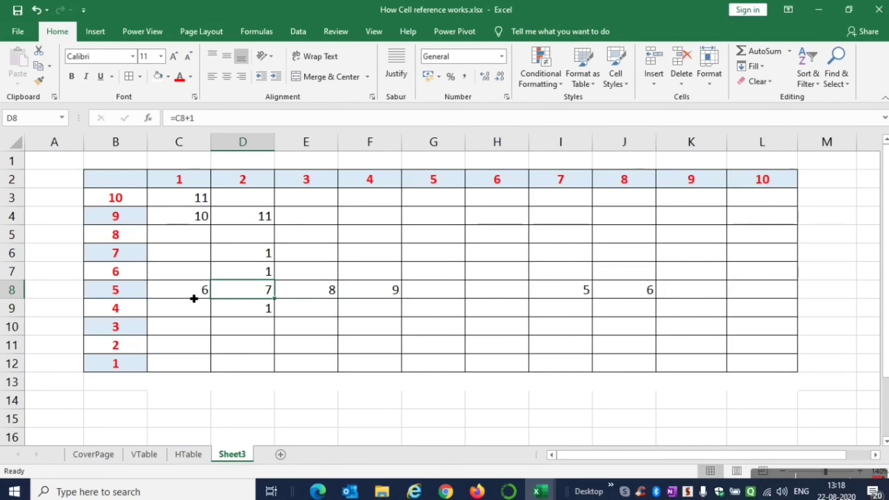
# Inspect which cell the formula in F8 refers to.
pyautogui.press('Right')
pyautogui.press('Right')
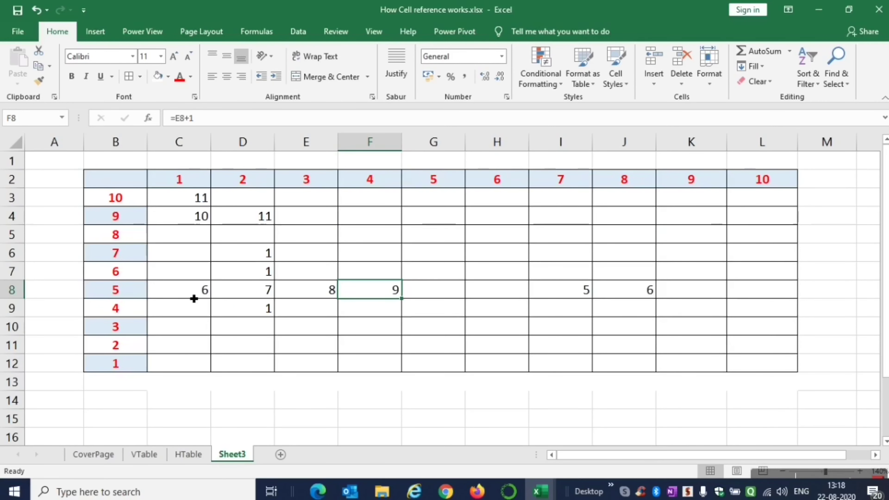
pyautogui.press('F2')
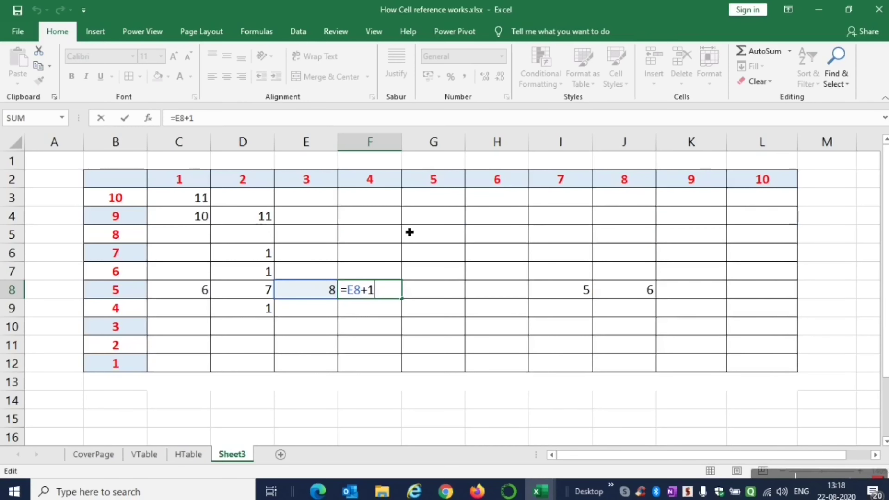
pyautogui.hotkey('ctrl', 'Return')
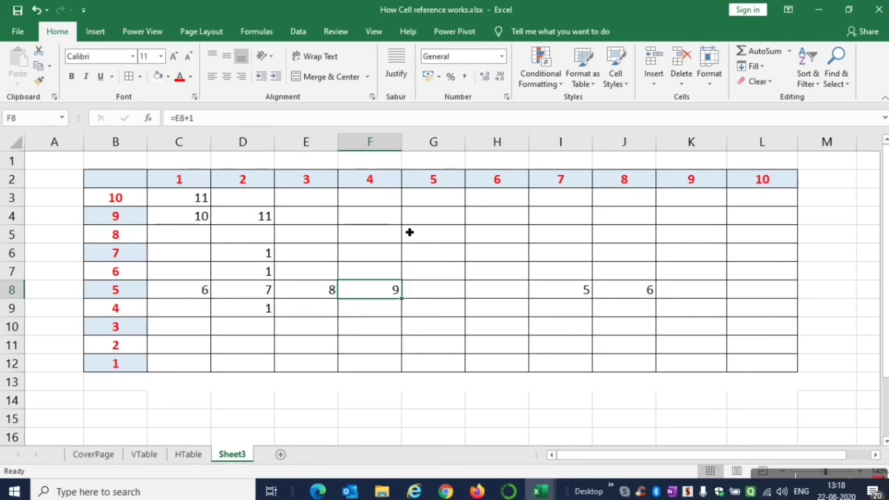
# Enter the formula =I2 in F10, picking the header cell I2 as the reference.
pyautogui.press('Down')
pyautogui.press('Down')
pyautogui.press('Down')
pyautogui.press('Down')
pyautogui.press('Down')
pyautogui.press('Down')
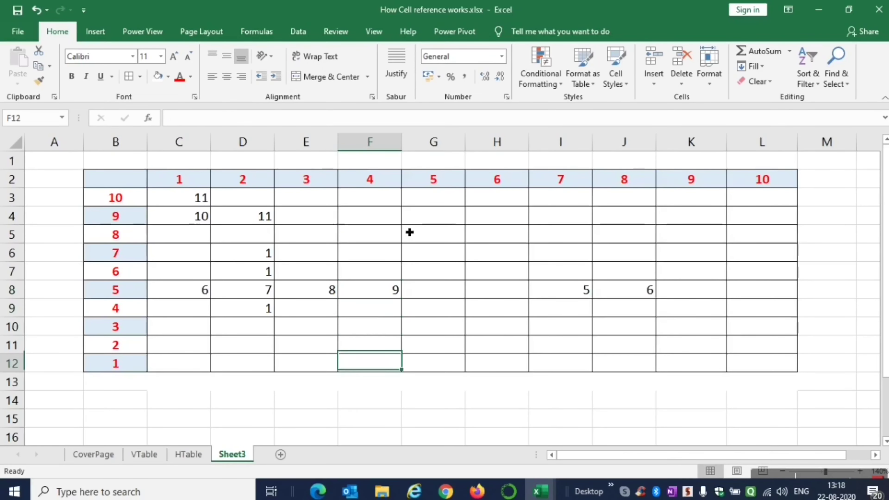
pyautogui.press('Up')
pyautogui.press('Up')
pyautogui.press('Up')
pyautogui.press('Up')
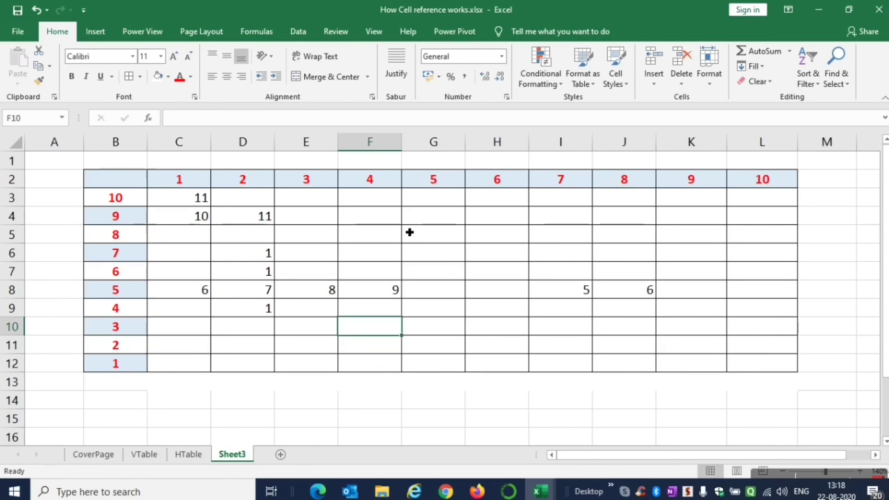
pyautogui.write('=')
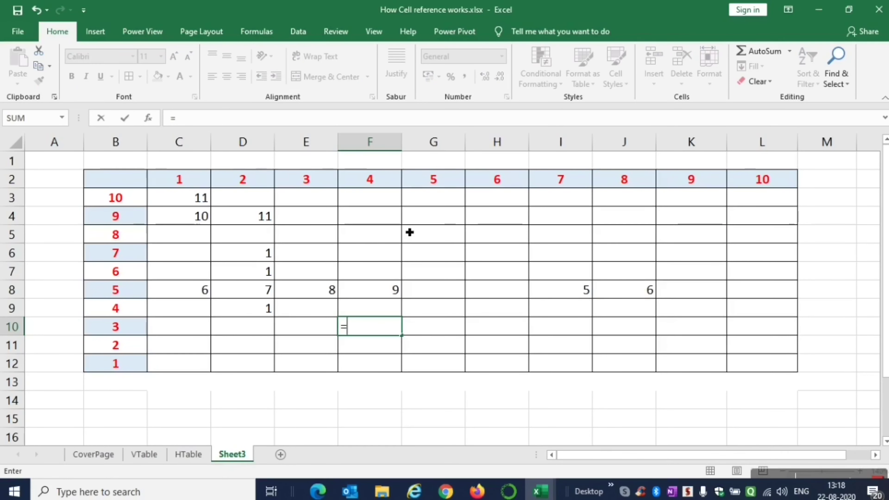
pyautogui.click(581, 181)
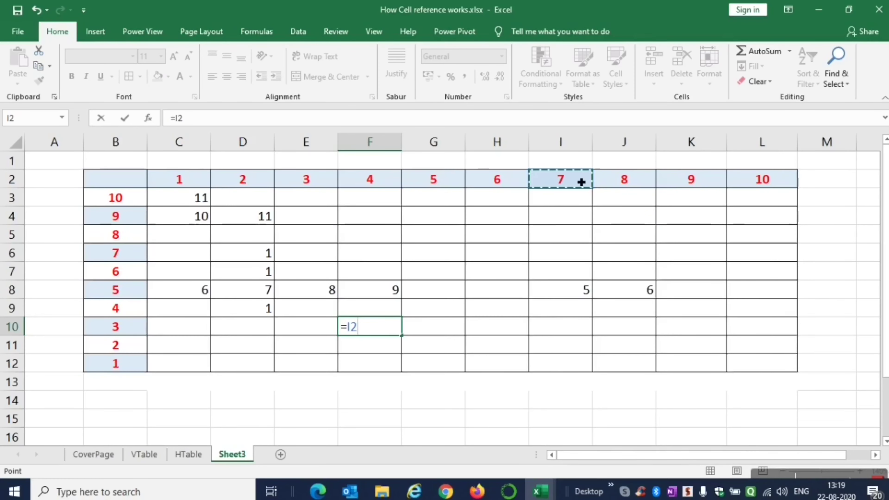
pyautogui.press('Return')
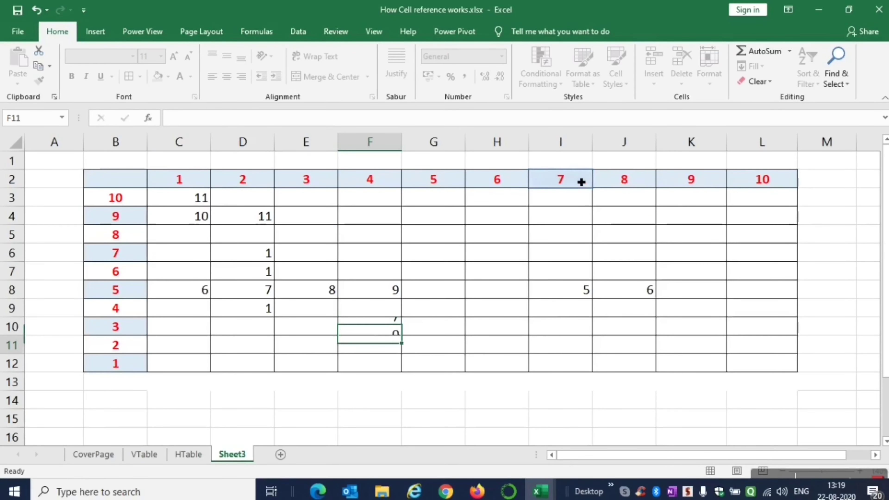
# Copy the formula from F10 across to G10 and inspect the reference in the pasted formula.
pyautogui.press('Up')
pyautogui.hotkey('ctrl', 'c')
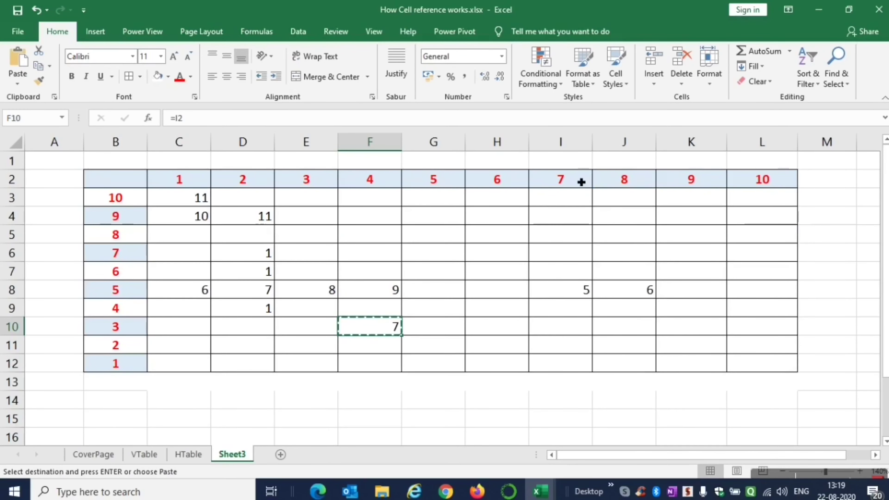
pyautogui.press('Right')
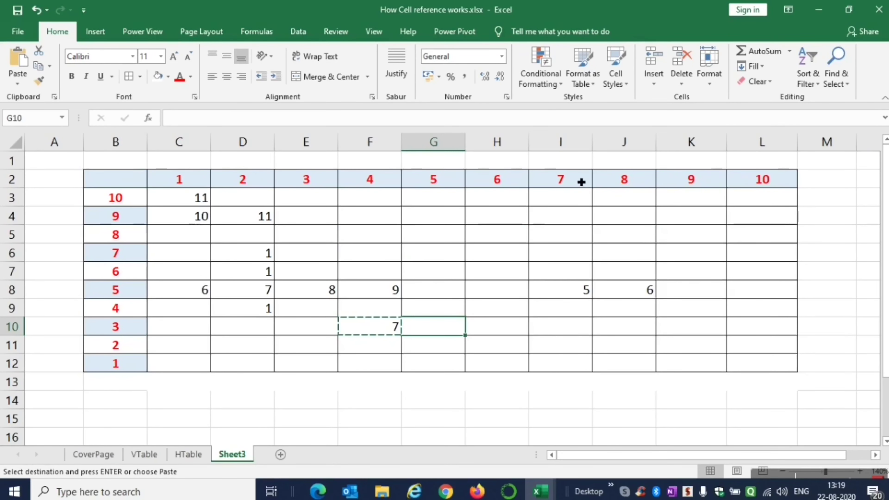
pyautogui.hotkey('ctrl', 'v')
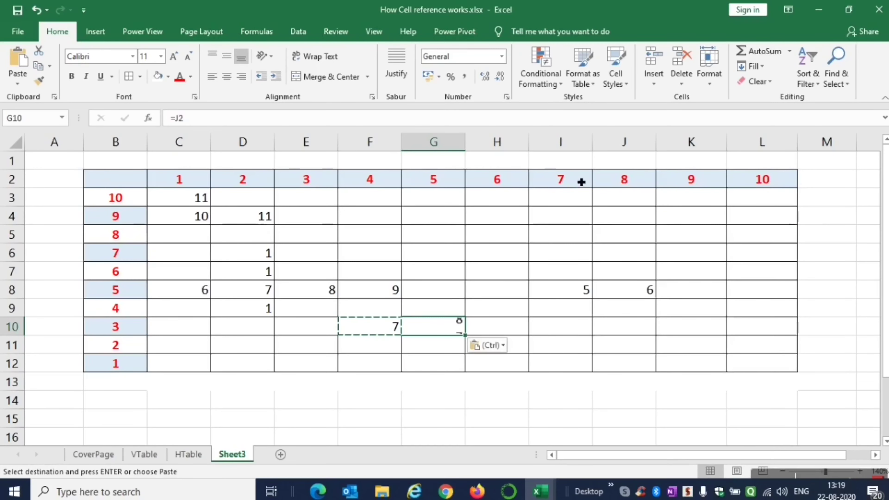
pyautogui.press('F2')
pyautogui.press('Left')
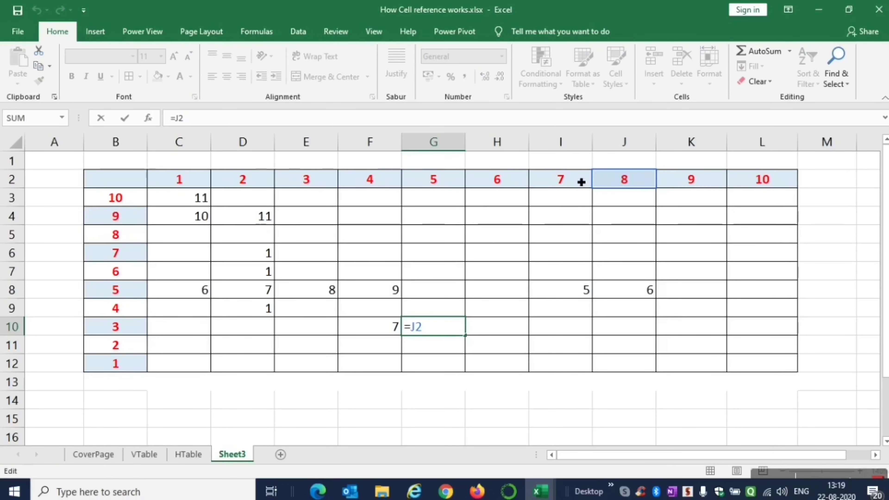
pyautogui.press('Escape')
# Copy the formula from F10 back to E10 and inspect the reference in the pasted formula.
pyautogui.press('Left')
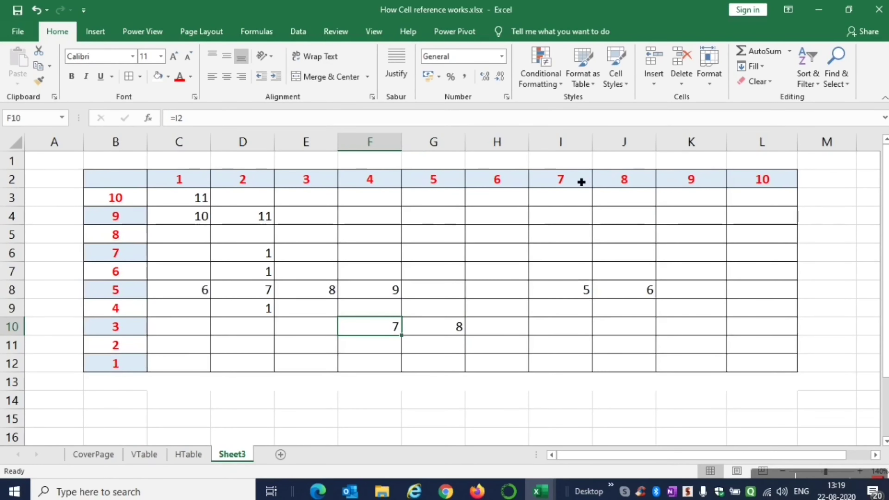
pyautogui.hotkey('ctrl', 'c')
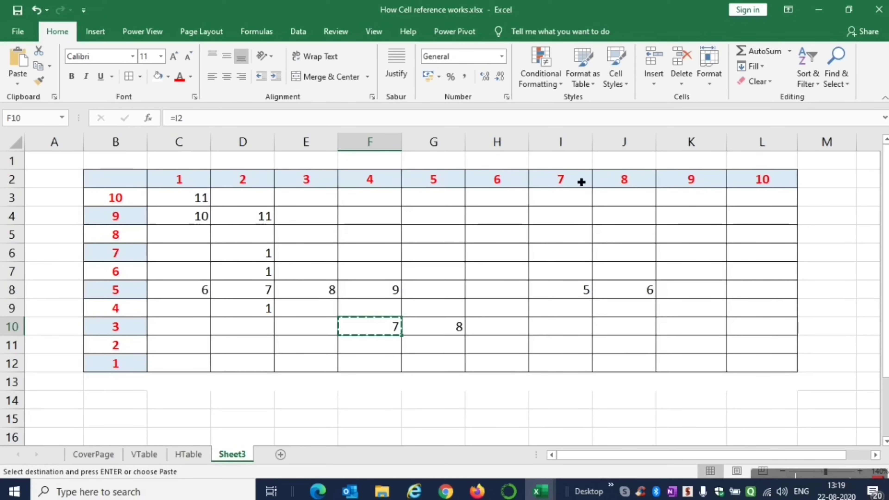
pyautogui.press('Left')
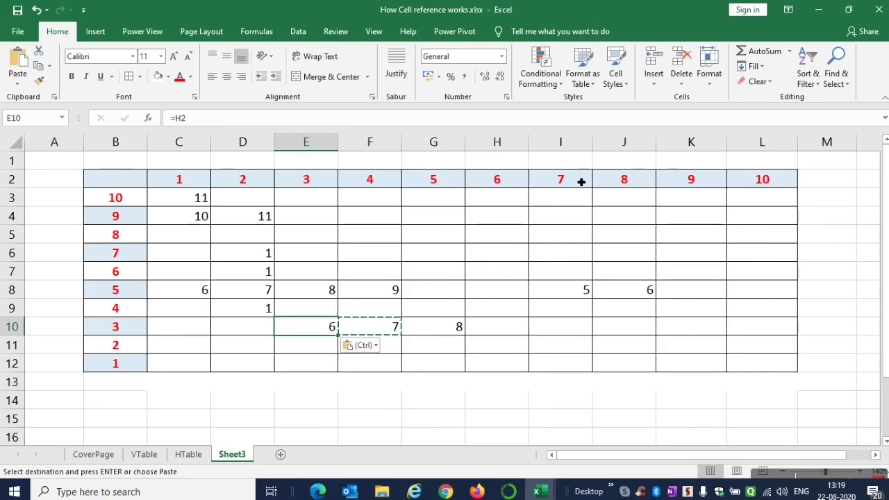
pyautogui.press('Escape')
pyautogui.press('F2')
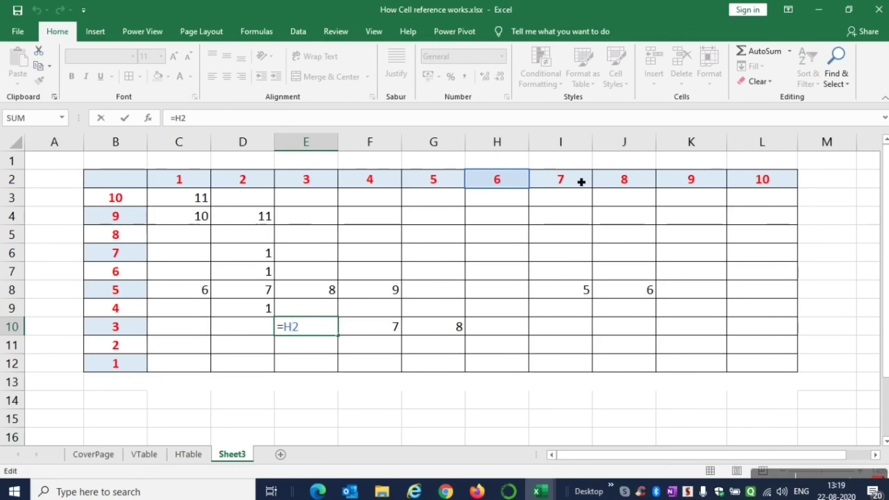
pyautogui.press('Tab')
pyautogui.press('Left')
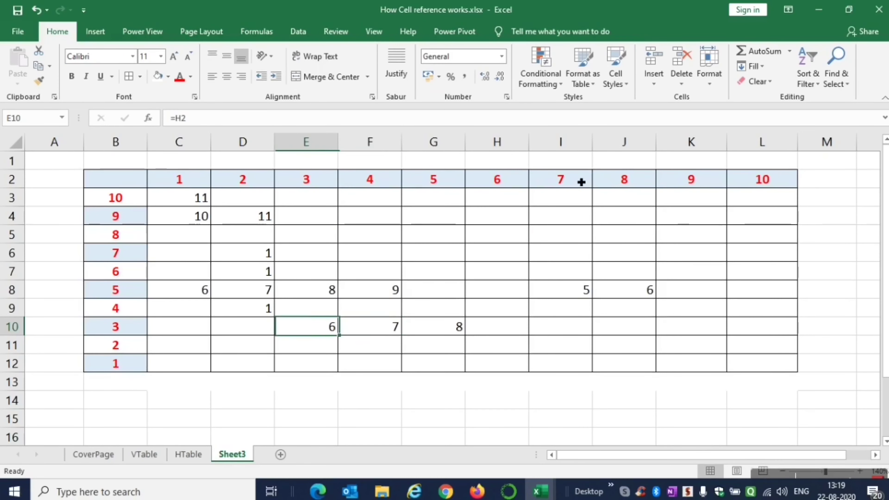
pyautogui.hotkey('shift', 'Right')
pyautogui.hotkey('shift', 'Right')
pyautogui.hotkey('ctrl', 'q')
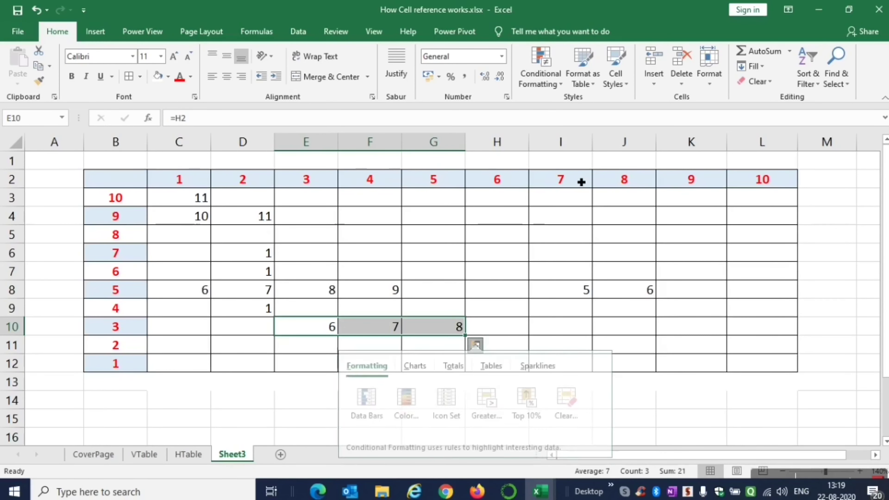
pyautogui.press('Escape')
# Compare the references used by the formulas in E10, F10 and G10.
pyautogui.press('Left')
pyautogui.press('Right')
pyautogui.press('F2')
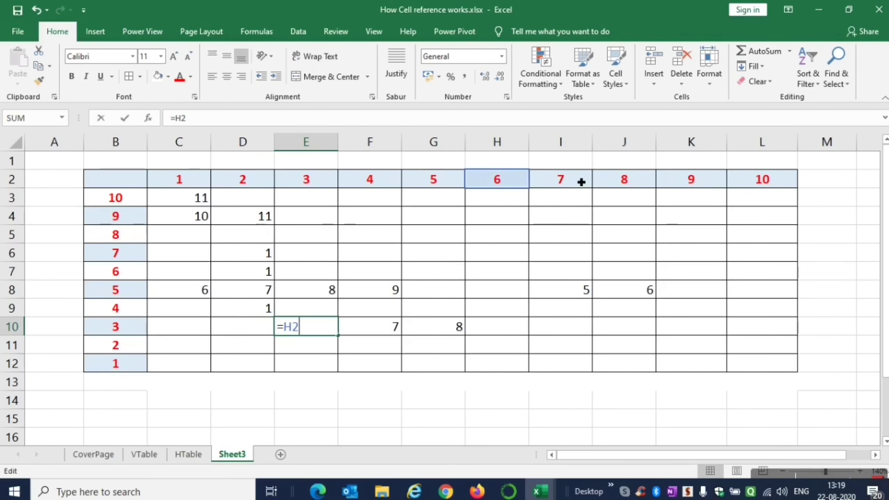
pyautogui.press('Tab')
pyautogui.press('F2')
pyautogui.press('Escape')
pyautogui.press('Right')
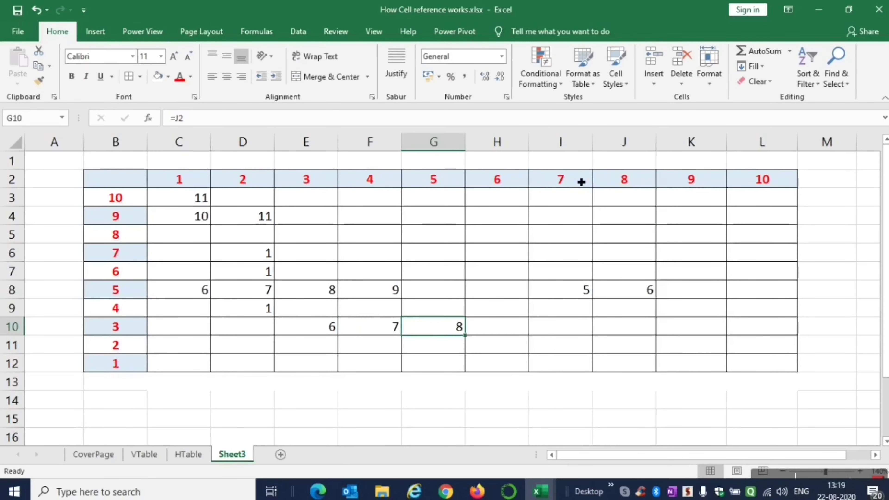
pyautogui.press('F2')
pyautogui.press('Escape')
# Inspect the reference in E10 again and select the whole header row 2 that it points to.
pyautogui.press('Left')
pyautogui.press('Left')
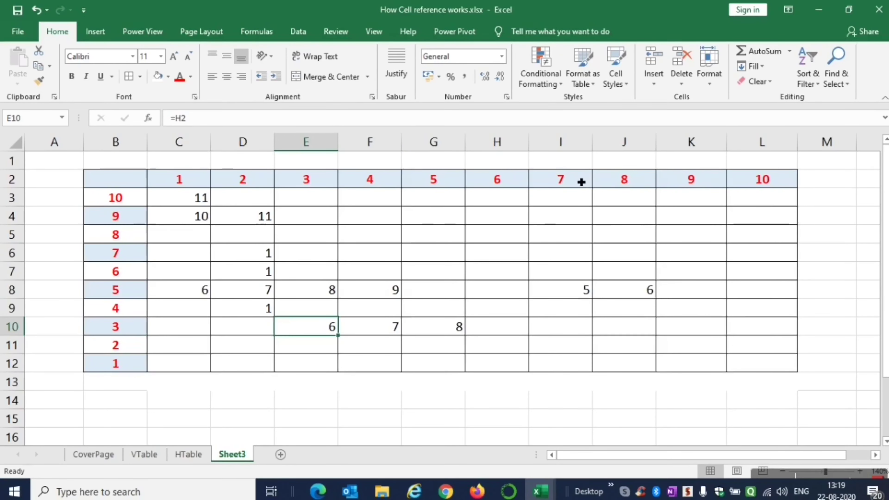
pyautogui.press('F2')
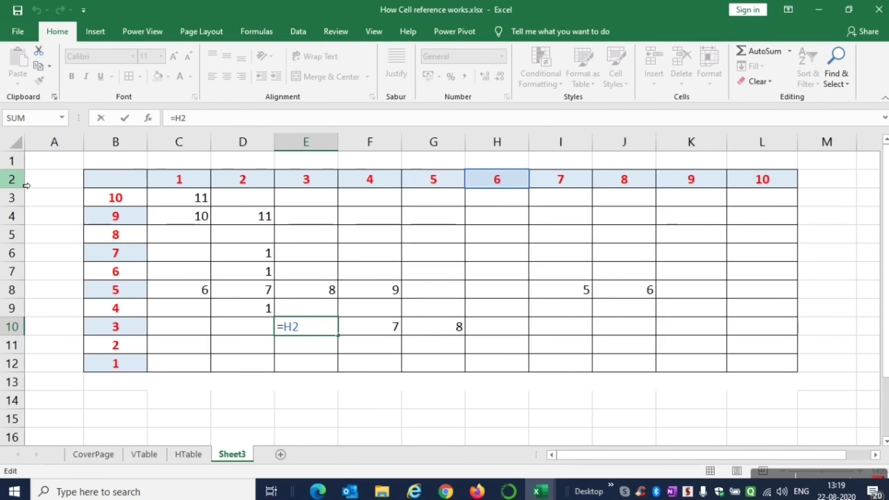
pyautogui.click(16, 180)
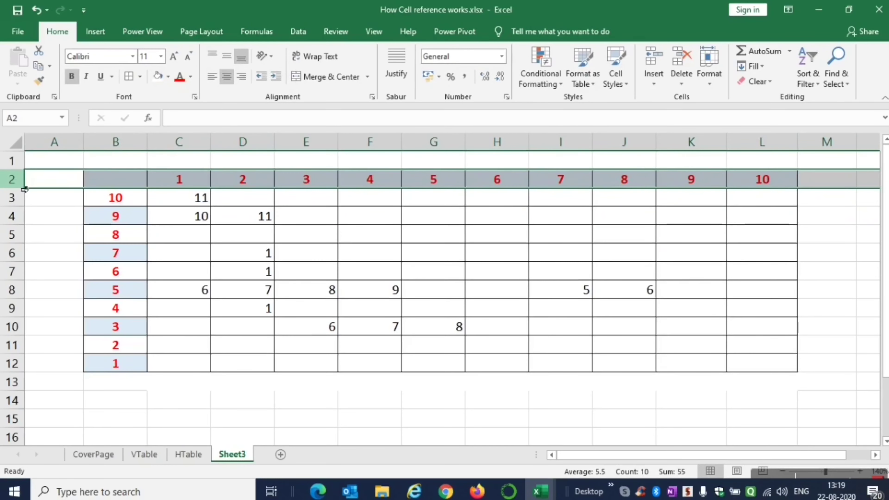
# Enter 5 in F3, below the column header 4.
pyautogui.press('Down')
pyautogui.press('Down')
pyautogui.press('Down')
pyautogui.press('Right')
pyautogui.press('Right')
pyautogui.press('Right')
pyautogui.press('Right')
pyautogui.press('Right')
pyautogui.press('Right')
pyautogui.press('Down')
pyautogui.press('Down')
pyautogui.press('Down')
pyautogui.press('Left')
pyautogui.press('Up')
pyautogui.press('Up')
pyautogui.press('Up')
pyautogui.press('Up')
pyautogui.press('Up')
pyautogui.write('1')
pyautogui.press('Right')
pyautogui.press('Left')
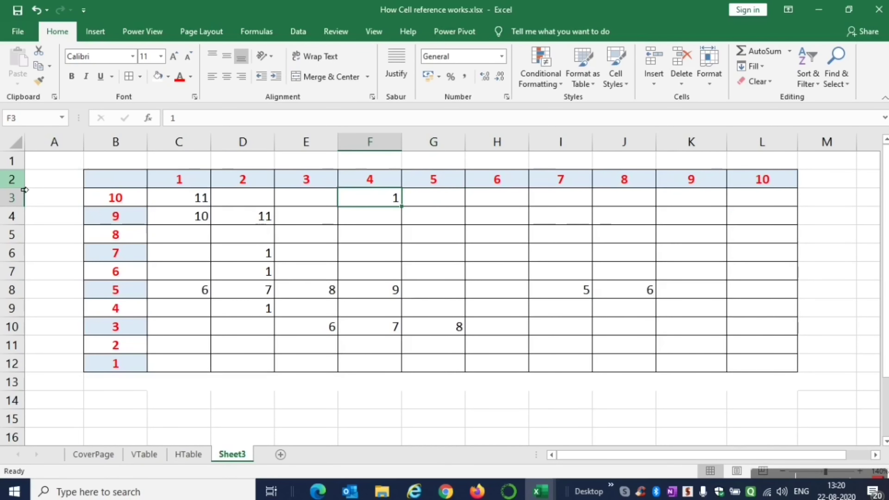
pyautogui.write('5')
pyautogui.press('Right')
pyautogui.press('Left')
# Copy the value in F3 across row 3 through K3.
pyautogui.hotkey('ctrl', 'c')
pyautogui.hotkey('shift', 'Right')
pyautogui.hotkey('shift', 'Right')
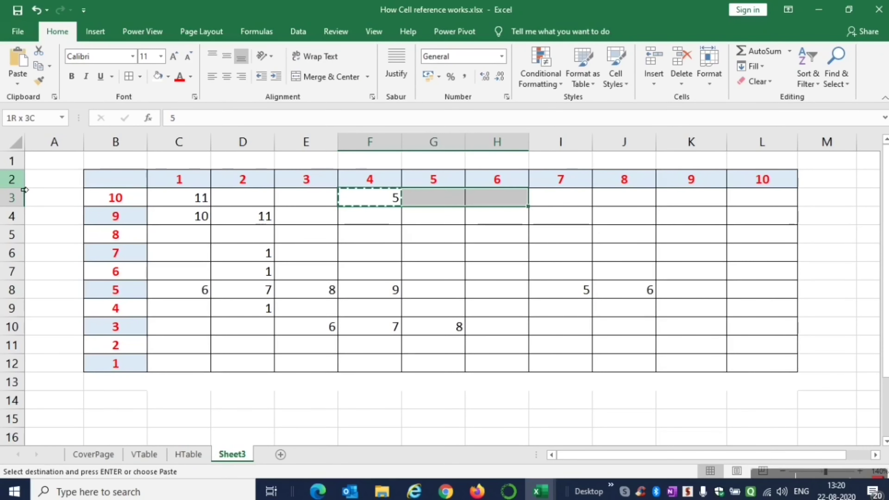
pyautogui.hotkey('shift', 'Right')
pyautogui.hotkey('shift', 'Right')
pyautogui.hotkey('shift', 'Right')
pyautogui.press('Return')
# Enter 3 in F1, above the column header 4.
pyautogui.press('Up')
pyautogui.press('Up')
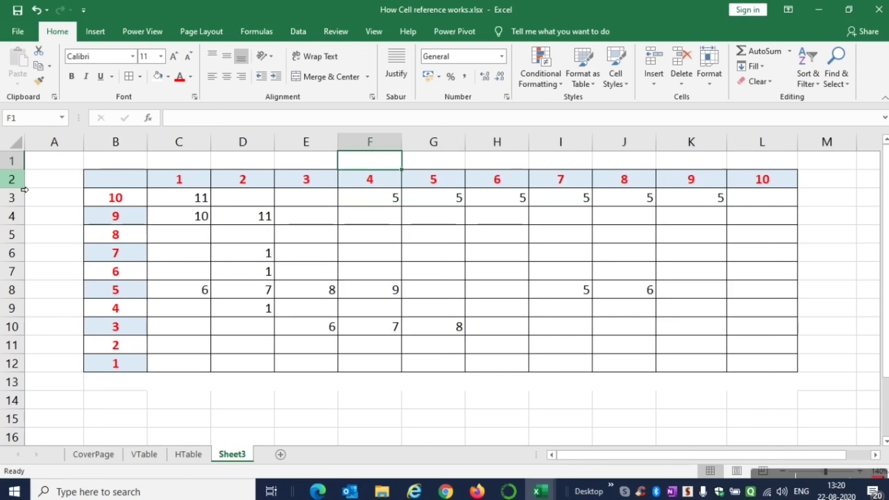
pyautogui.write('3')
pyautogui.press('Return')
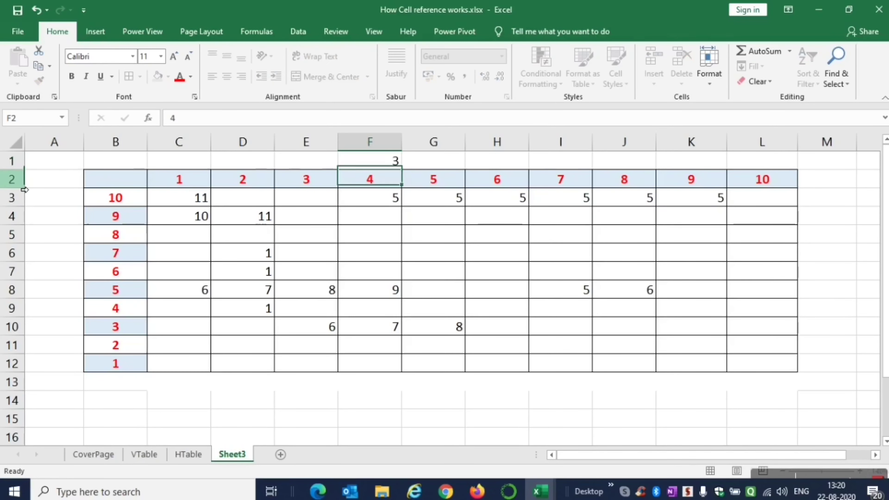
# Copy the value in F1 across row 1 through K1.
pyautogui.press('Up')
pyautogui.hotkey('ctrl', 'c')
pyautogui.hotkey('shift', 'Right')
pyautogui.hotkey('shift', 'Right')
pyautogui.hotkey('shift', 'Right')
pyautogui.hotkey('shift', 'Right')
pyautogui.hotkey('shift', 'Right')
pyautogui.hotkey('shift', 'Right')
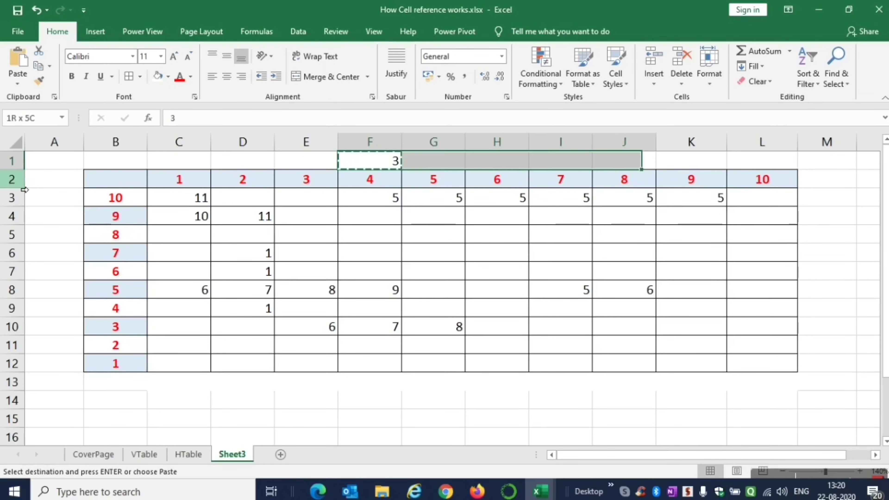
pyautogui.hotkey('shift', 'Left')
pyautogui.press('Return')
# Review in turn which header cells the formulas in E10, F10 and G10 refer to.
pyautogui.press('Down')
pyautogui.press('Down')
pyautogui.press('Down')
pyautogui.press('Down')
pyautogui.press('Down')
pyautogui.press('Down')
pyautogui.press('Down')
pyautogui.press('Down')
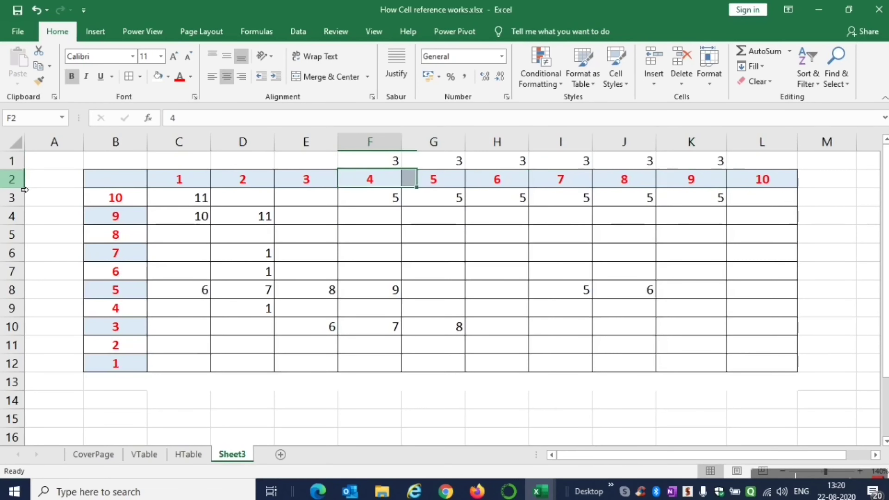
pyautogui.press('Left')
pyautogui.press('Down')
pyautogui.write('=H2')
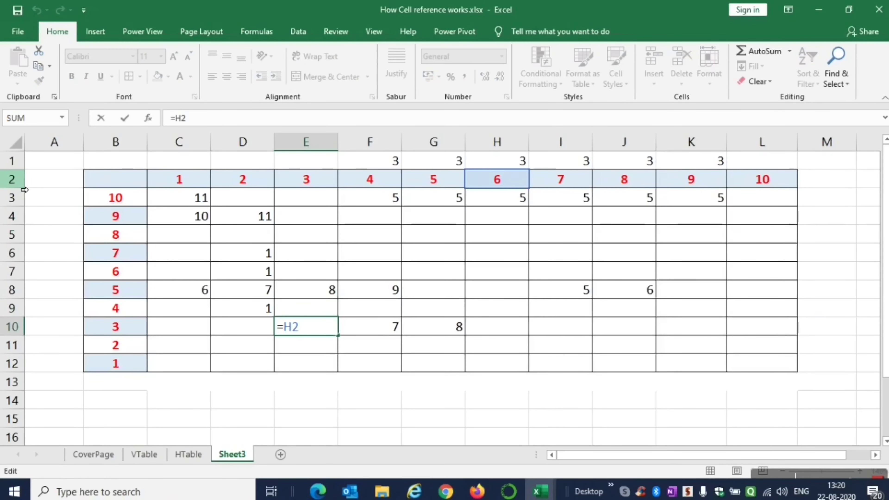
pyautogui.press('Tab')
pyautogui.write('=I2')
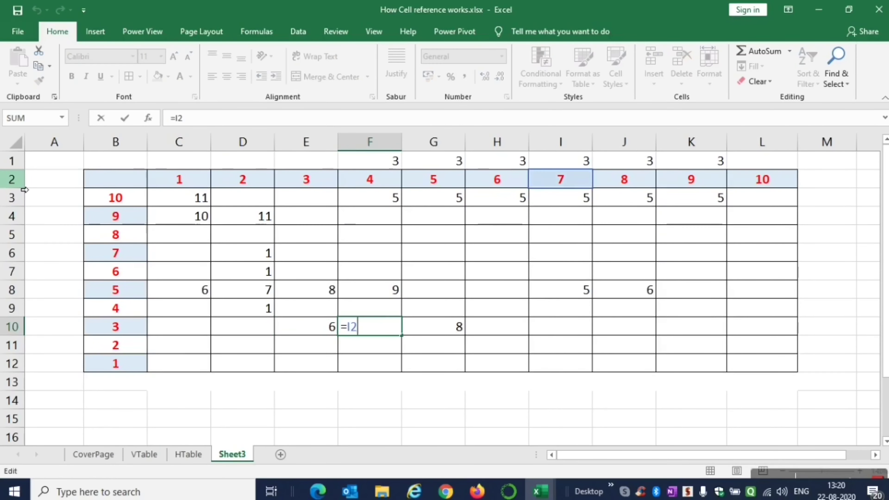
pyautogui.press('Tab')
pyautogui.write('=J2')
pyautogui.hotkey('shift', 'Tab')
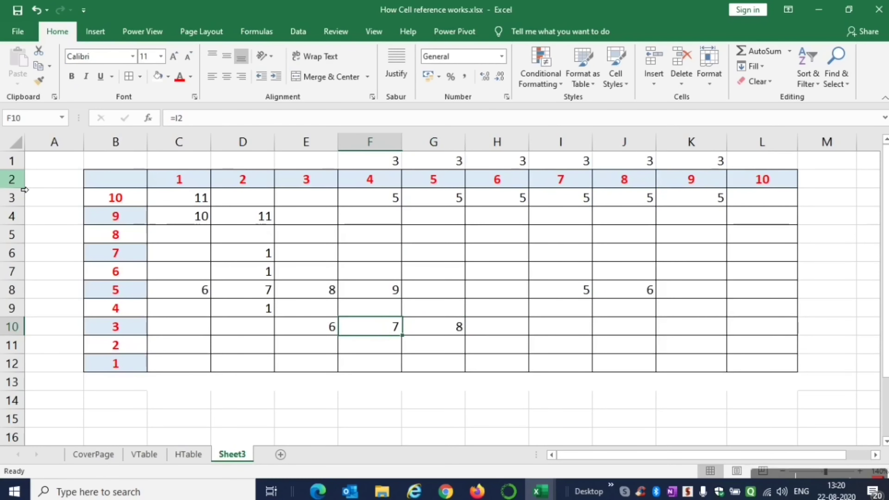
# Copy the formulas in E10:G10 down one row to E11:G11.
pyautogui.hotkey('shift', 'Left')
pyautogui.hotkey('shift', 'Right')
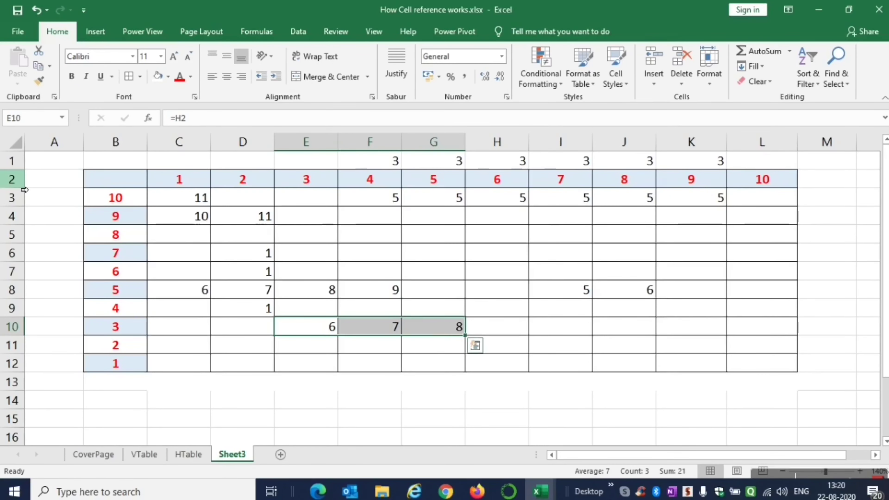
pyautogui.hotkey('ctrl', 'c')
pyautogui.press('Down')
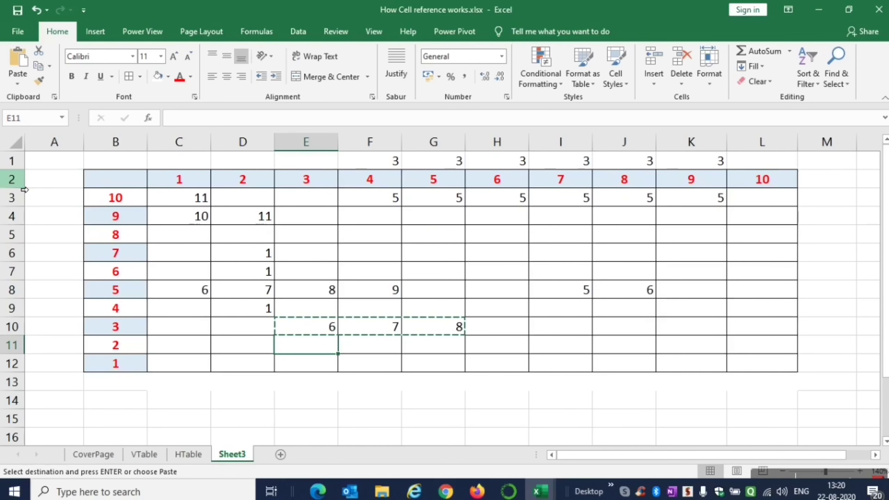
pyautogui.hotkey('ctrl', 'v')
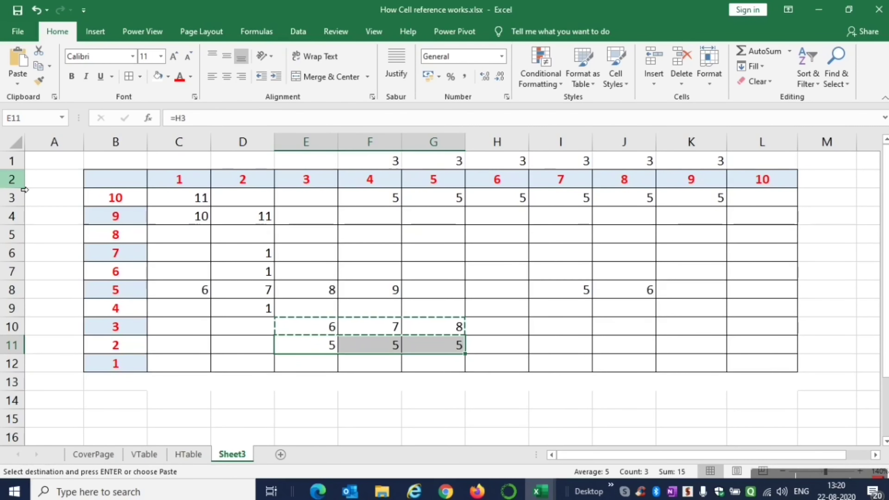
# Compare which cells the original formula in E10 and its copy in E11 refer to.
pyautogui.press('Escape')
pyautogui.press('Up')
pyautogui.press('Down')
pyautogui.press('F2')
pyautogui.press('Escape')
pyautogui.press('Up')
pyautogui.press('F2')
pyautogui.press('Escape')
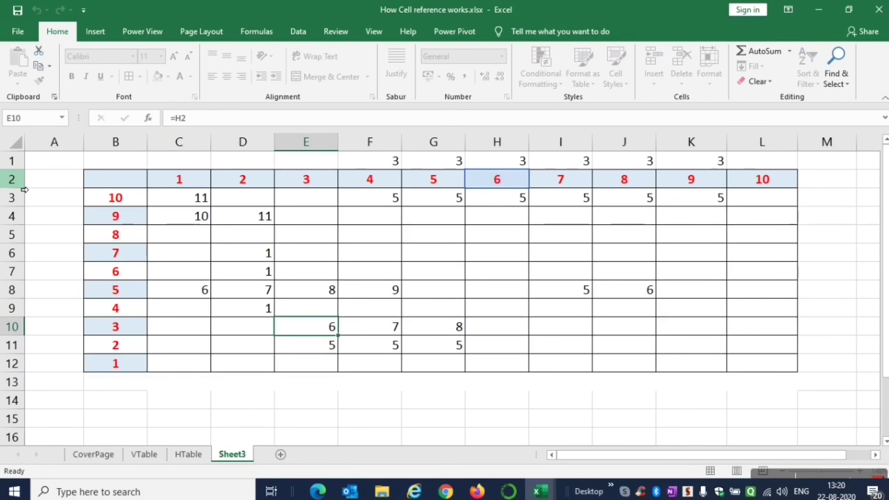
pyautogui.press('Down')
pyautogui.press('F2')
pyautogui.press('Escape')
pyautogui.press('Up')
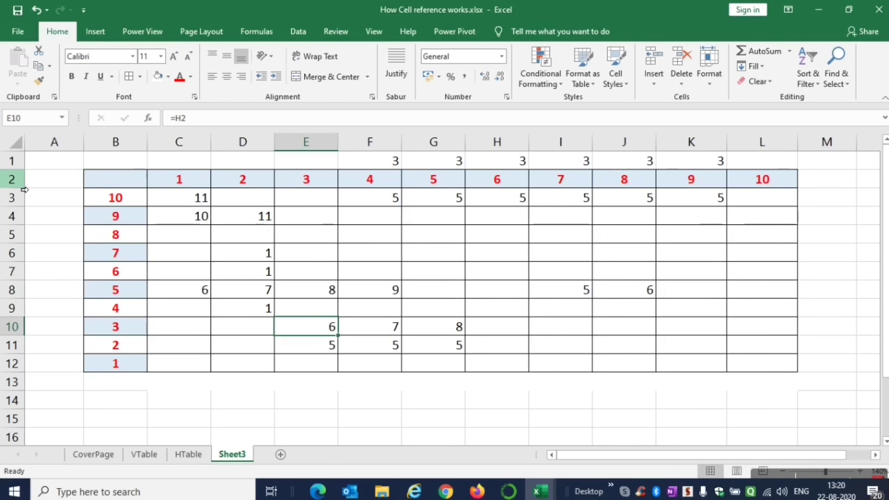
pyautogui.press('Down')
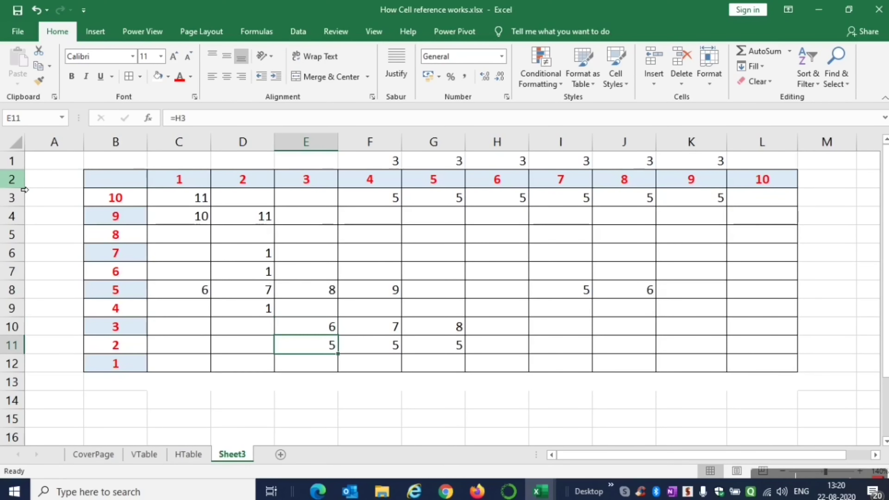
pyautogui.press('Up')
# Copy the formulas in E10:G10 up one row to E9:G9.
pyautogui.hotkey('shift', 'Right')
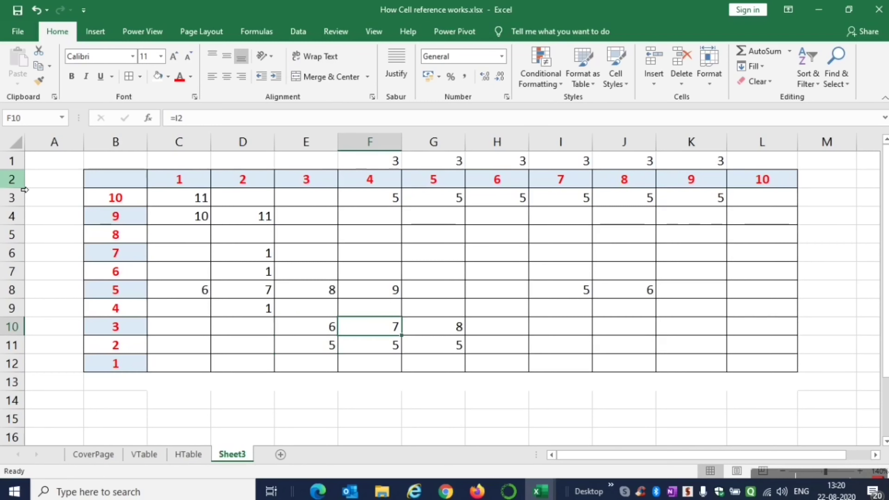
pyautogui.hotkey('shift', 'Left')
pyautogui.hotkey('shift', 'Right')
pyautogui.hotkey('shift', 'Right')
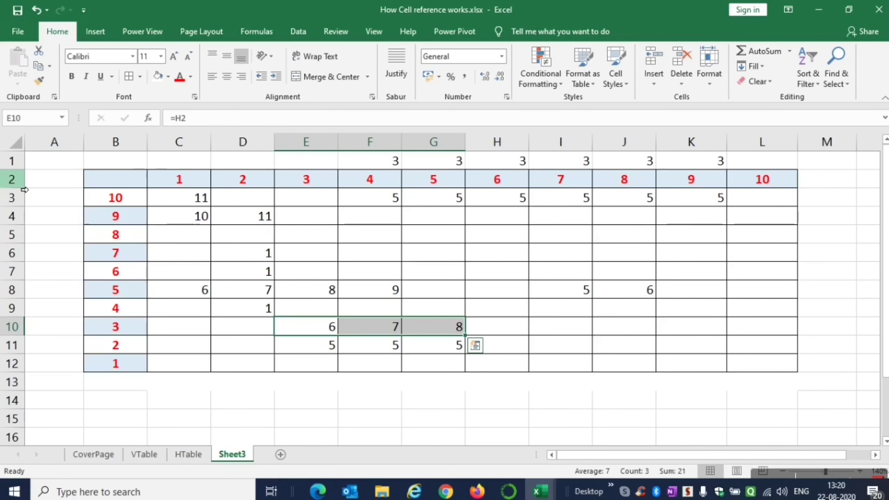
pyautogui.press('Up')
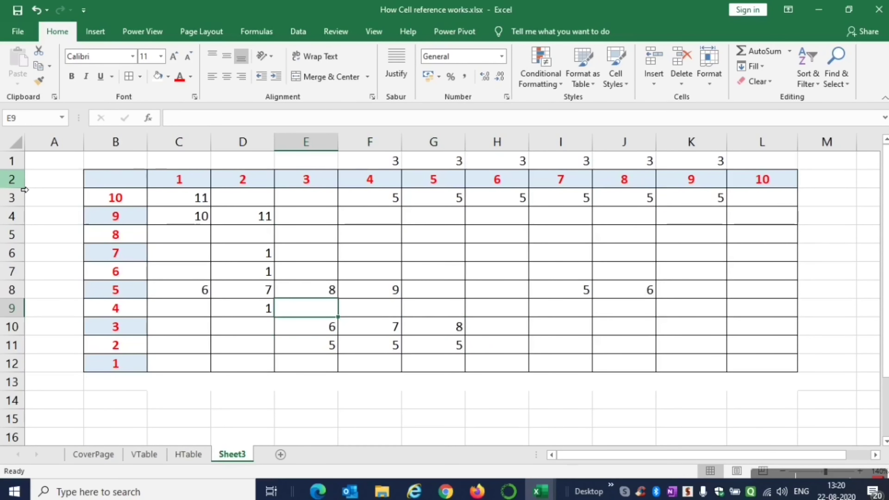
pyautogui.press('Down')
pyautogui.hotkey('shift', 'Right')
pyautogui.hotkey('shift', 'Right')
pyautogui.hotkey('ctrl', 'c')
pyautogui.press('Up')
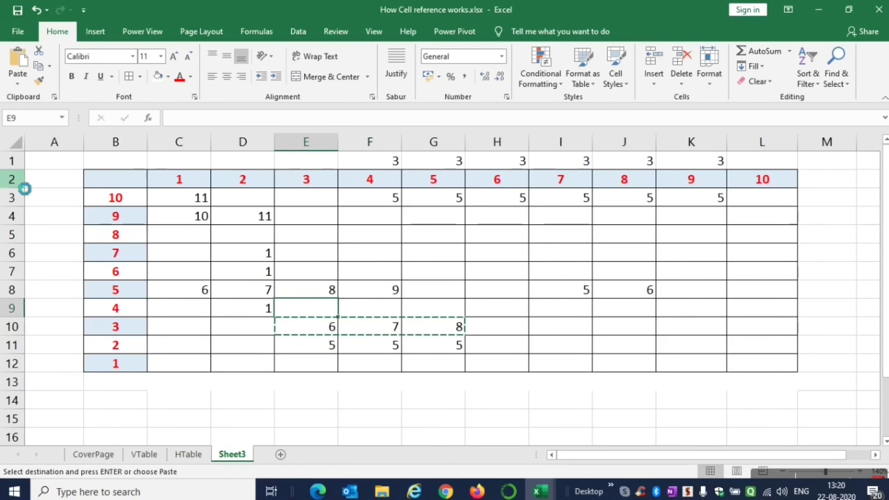
pyautogui.press('Return')
# Review in turn which cells the upward-copied formulas in E9, F9 and G9 refer to.
pyautogui.press('F2')
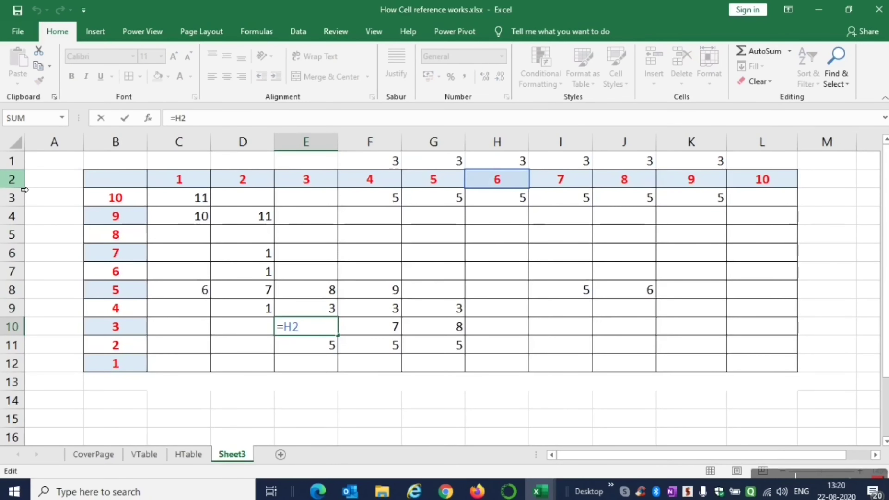
pyautogui.press('Escape')
pyautogui.press('F2')
pyautogui.press('Escape')
pyautogui.press('Right')
pyautogui.press('F2')
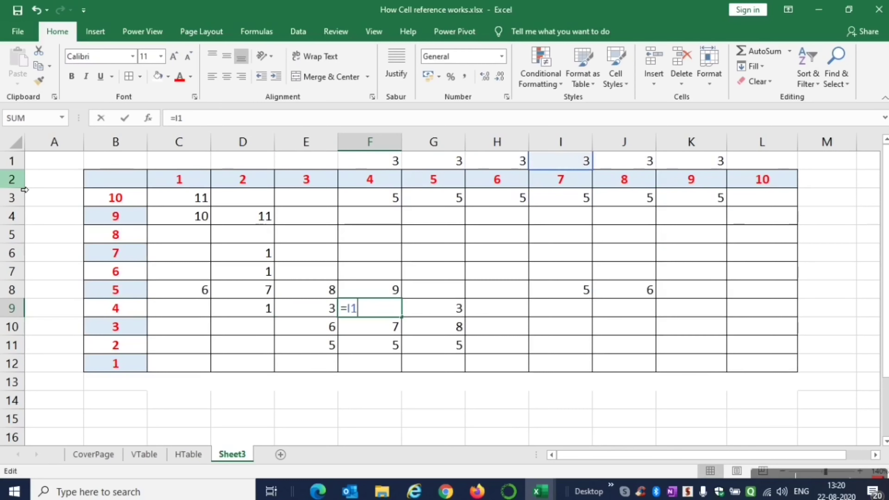
pyautogui.press('Escape')
pyautogui.press('Right')
pyautogui.press('F2')
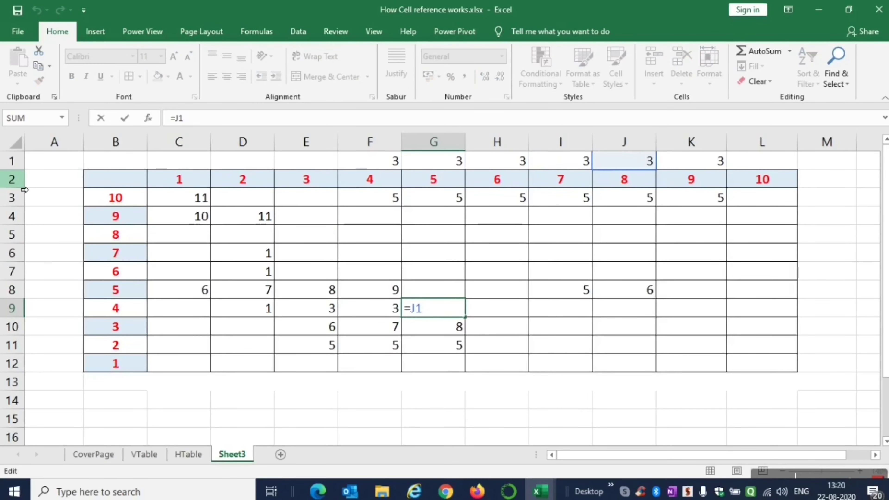
pyautogui.press('Return')
# Review in turn which cells the downward-copied formulas in G11, F11 and E11 refer to.
pyautogui.press('Down')
pyautogui.press('Left')
pyautogui.press('F2')
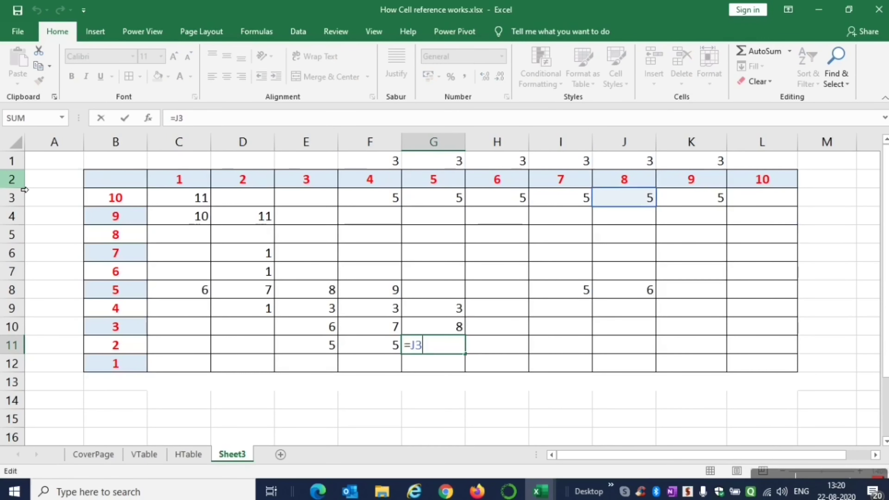
pyautogui.press('Escape')
pyautogui.press('F2')
pyautogui.press('Escape')
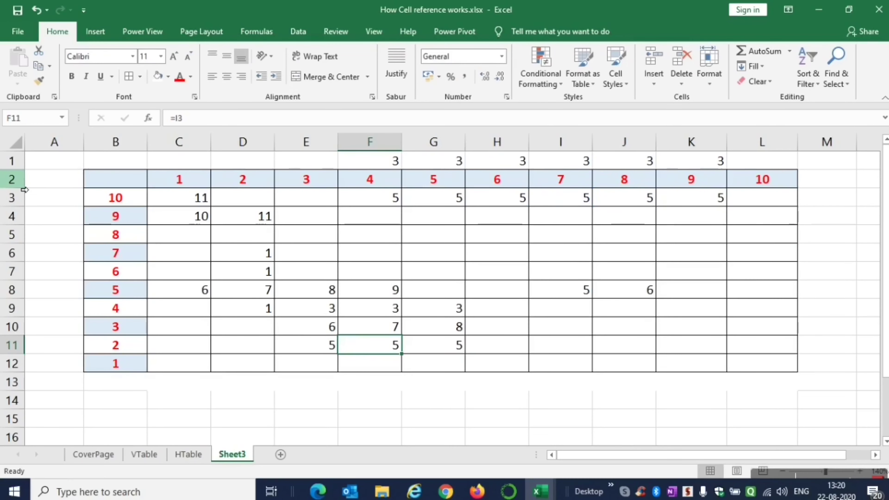
pyautogui.press('Left')
pyautogui.press('F2')
pyautogui.press('Escape')
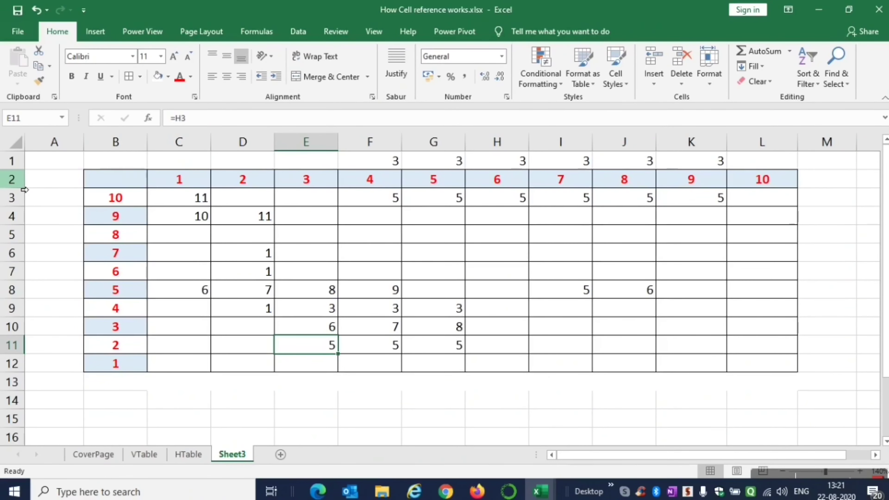
# Check the reference in E10 against the one in E11 directly below it once more.
pyautogui.press('Up')
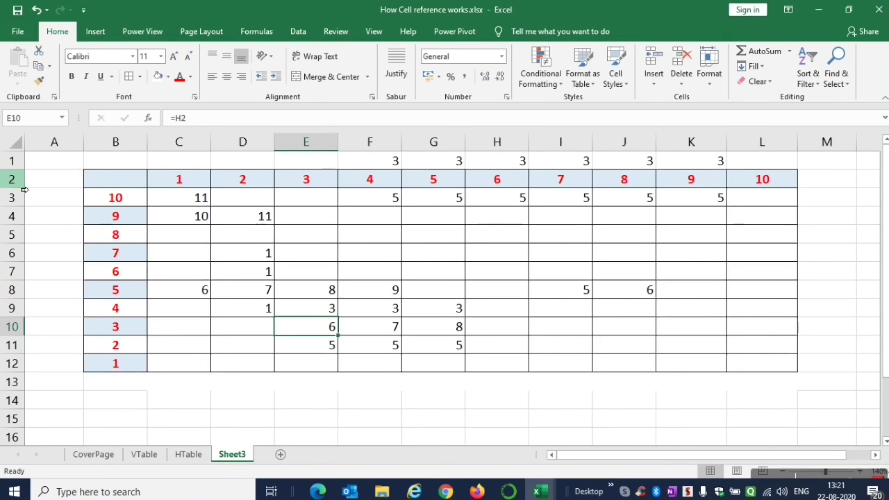
pyautogui.press('F2')
pyautogui.press('Escape')
pyautogui.press('Down')
pyautogui.press('F2')
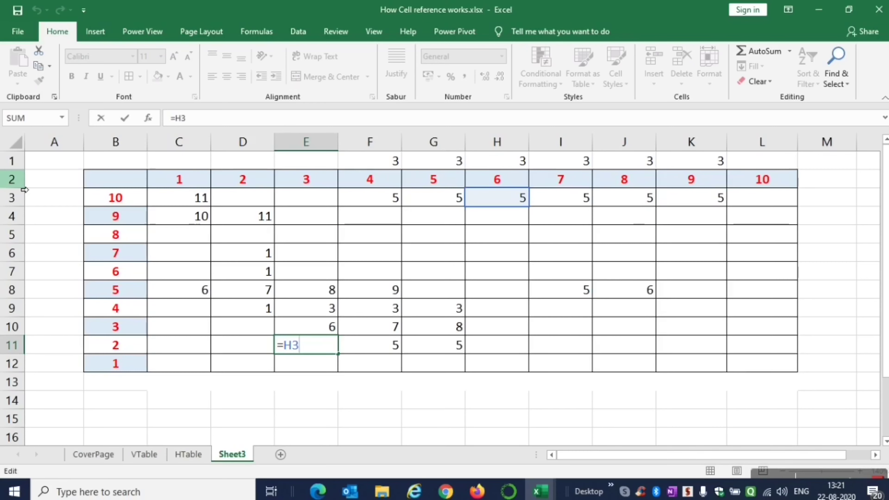
pyautogui.press('Escape')
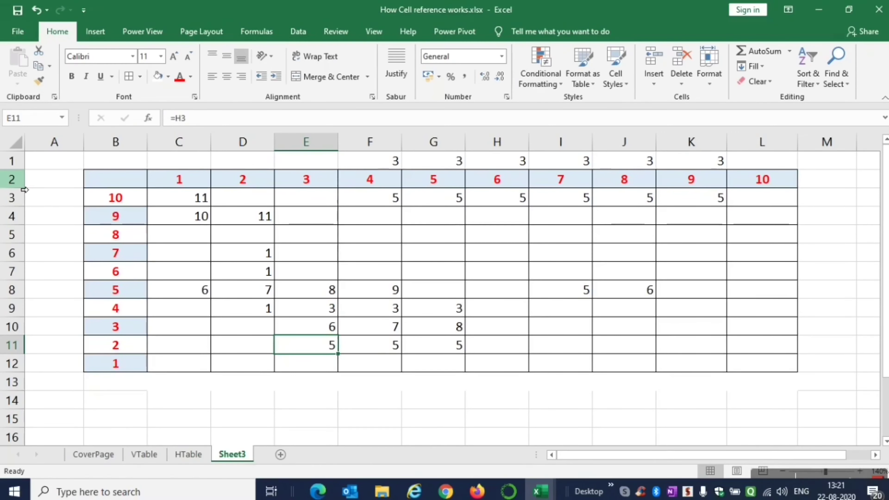
pyautogui.press('Up')
pyautogui.press('Up')
pyautogui.press('Up')
pyautogui.press('Down')
pyautogui.hotkey('shift', 'Down')
pyautogui.hotkey('shift', 'Down')
pyautogui.hotkey('shift', 'Down')
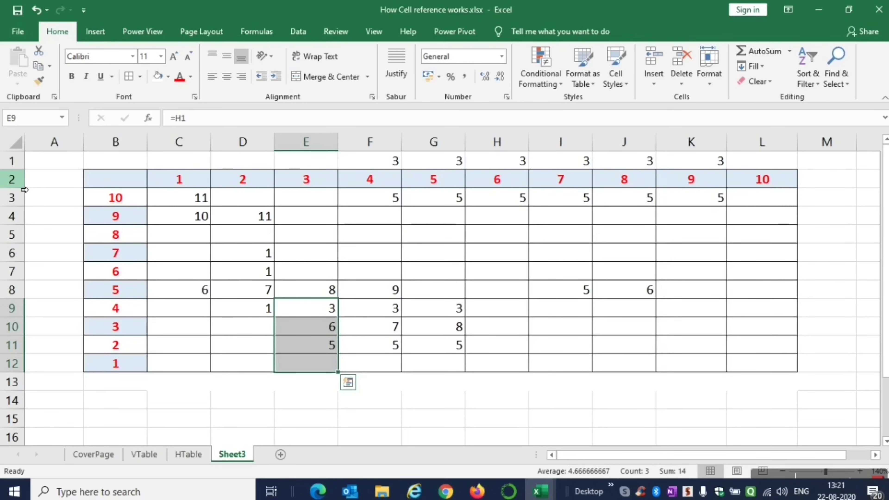
pyautogui.press('Down')
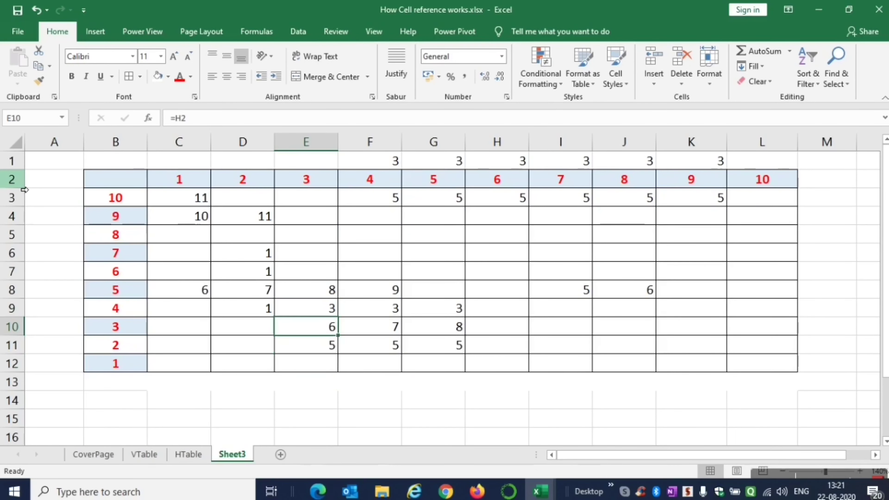
pyautogui.press('Right')
pyautogui.press('Right')
pyautogui.press('Right')
pyautogui.press('Left')
pyautogui.press('Up')
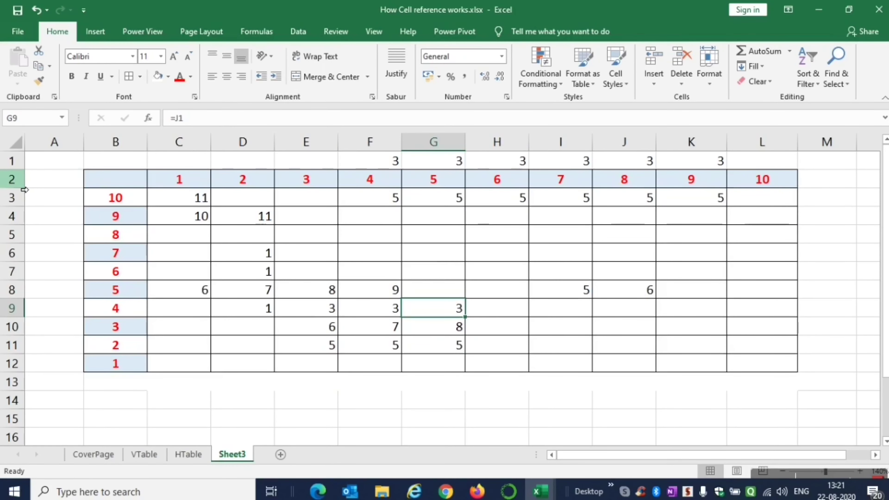
# Compare which header cells the formulas in E10 and its neighbour F10 refer to.
pyautogui.press('Down')
pyautogui.press('Left')
pyautogui.press('Left')
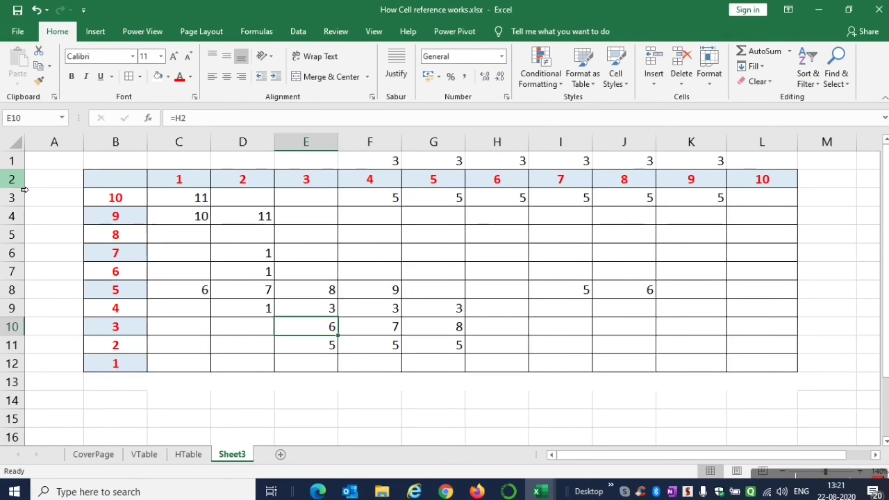
pyautogui.press('F2')
pyautogui.press('Escape')
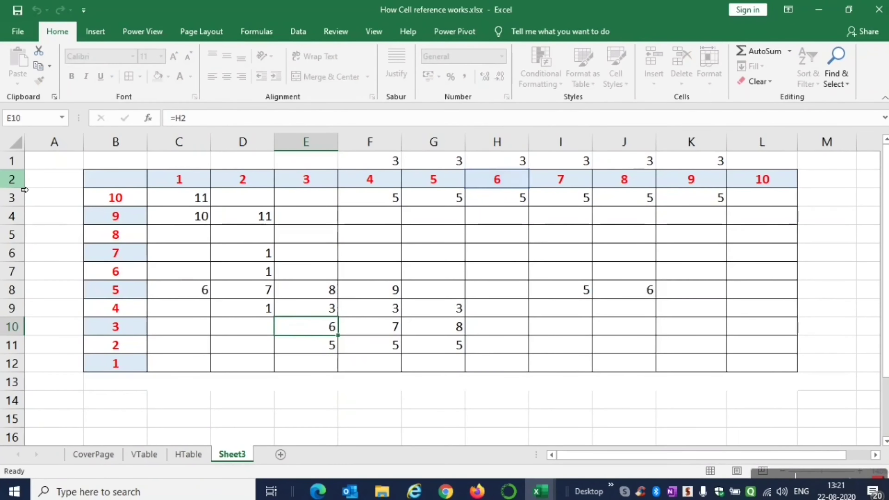
pyautogui.press('Right')
pyautogui.press('F2')
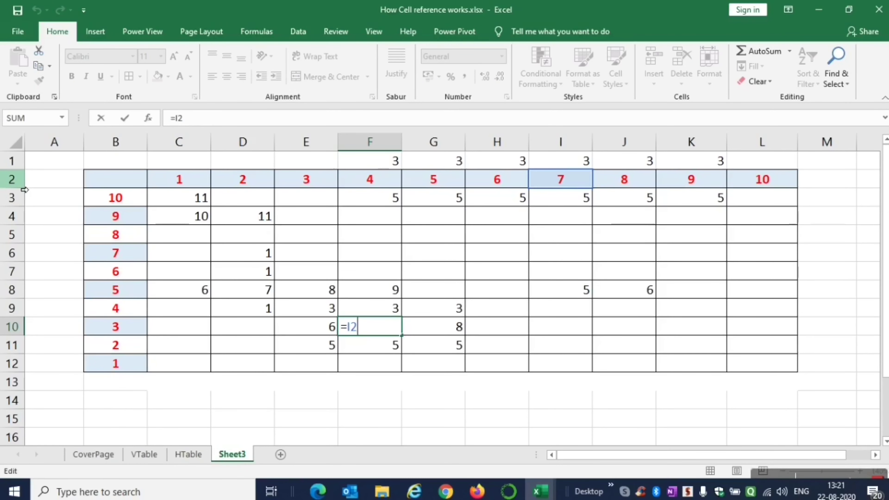
pyautogui.press('Escape')
pyautogui.press('Left')
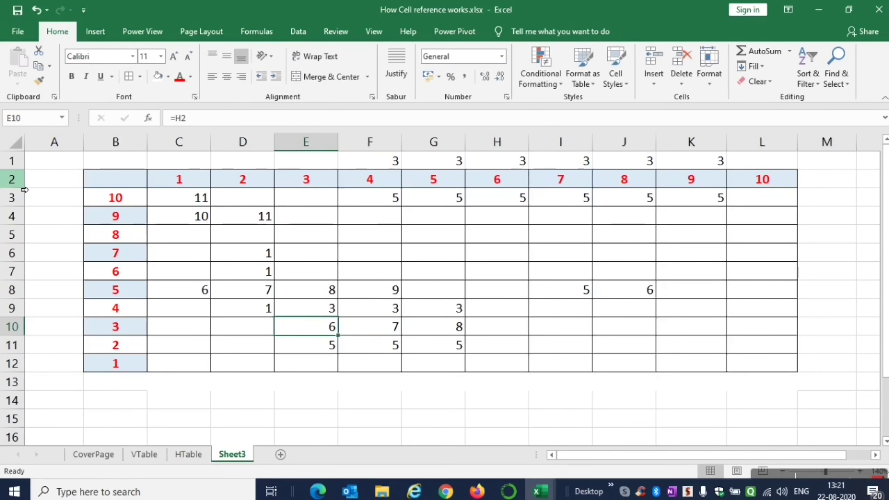
pyautogui.press('Right')
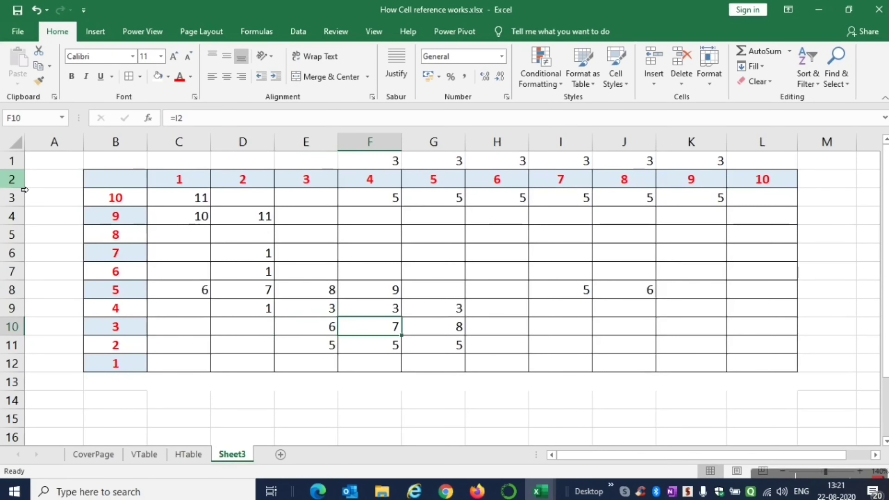
pyautogui.press('Left')
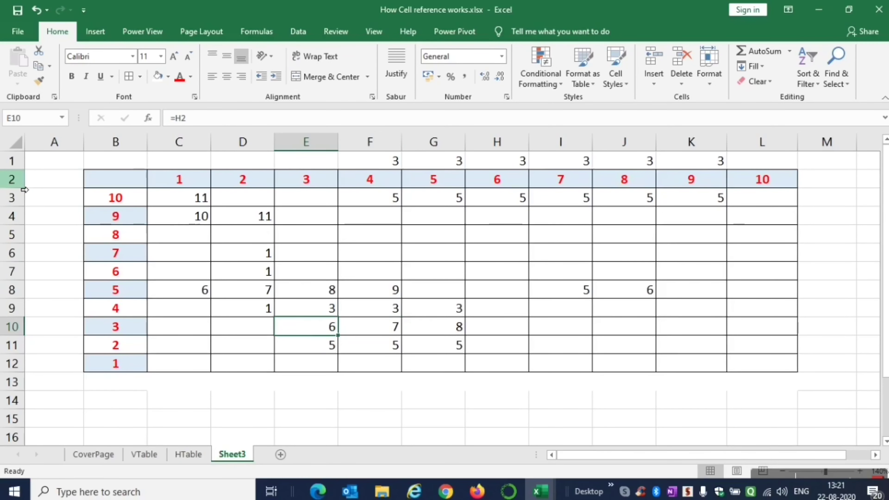
pyautogui.press('Right')
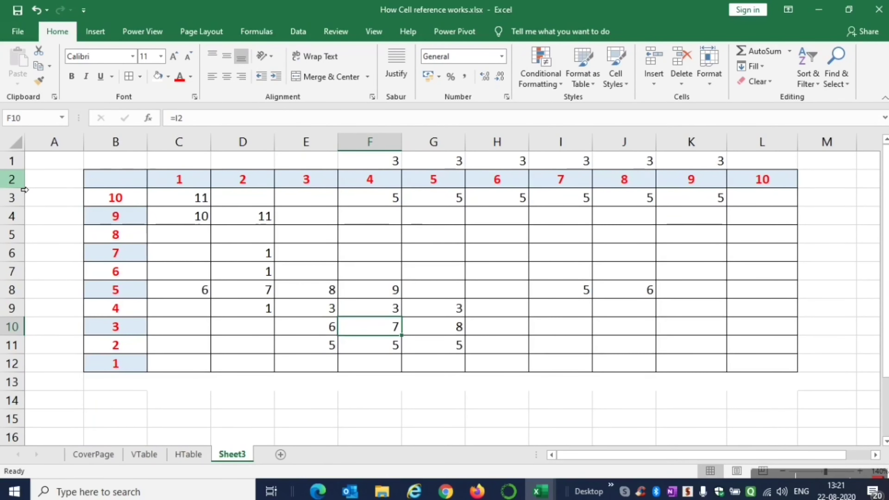
pyautogui.press('F2')
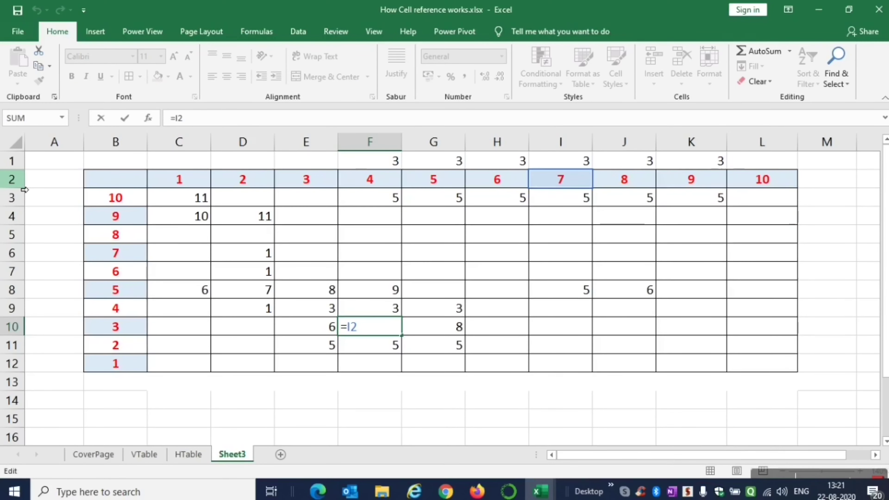
pyautogui.press('Escape')
pyautogui.press('Left')
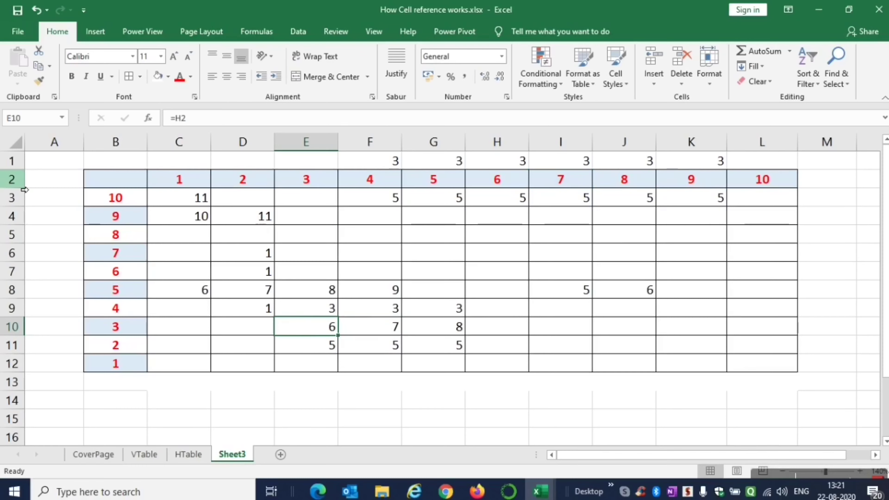
pyautogui.hotkey('ctrl', 'c')
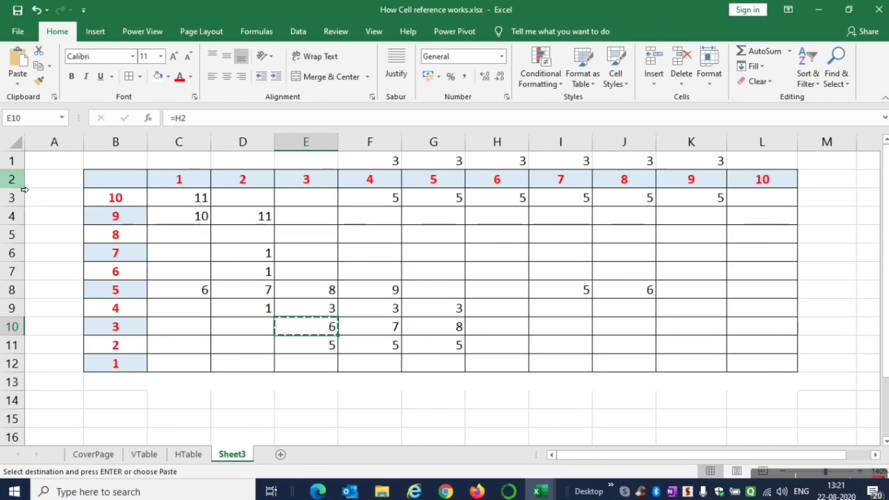
pyautogui.press('F2')
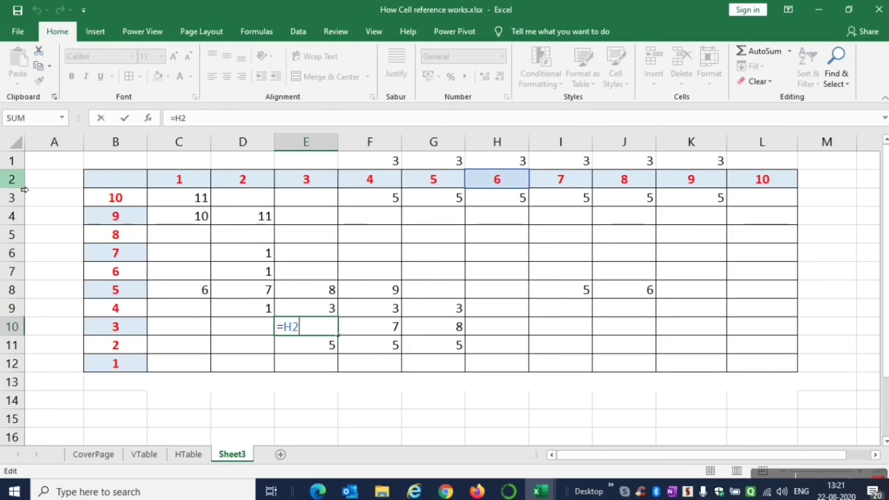
pyautogui.press('Escape')
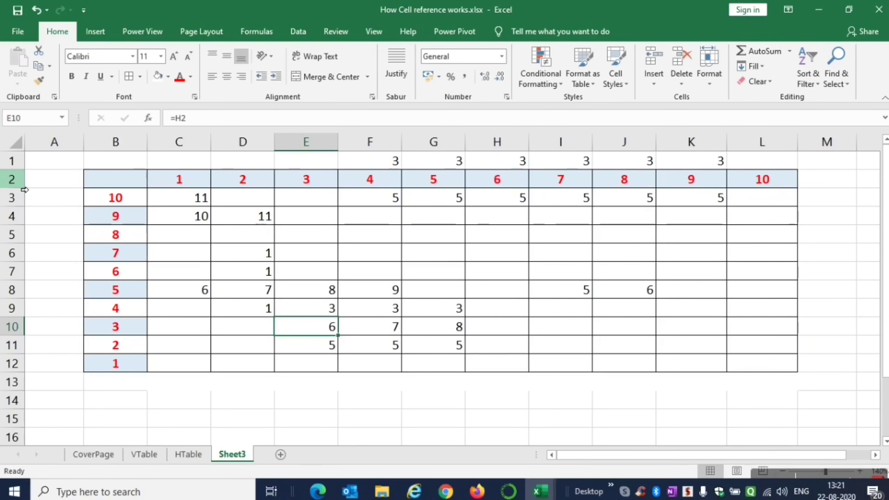
# Copy the formula in E10 six columns across to K10.
pyautogui.hotkey('ctrl', 'c')
pyautogui.press('Right')
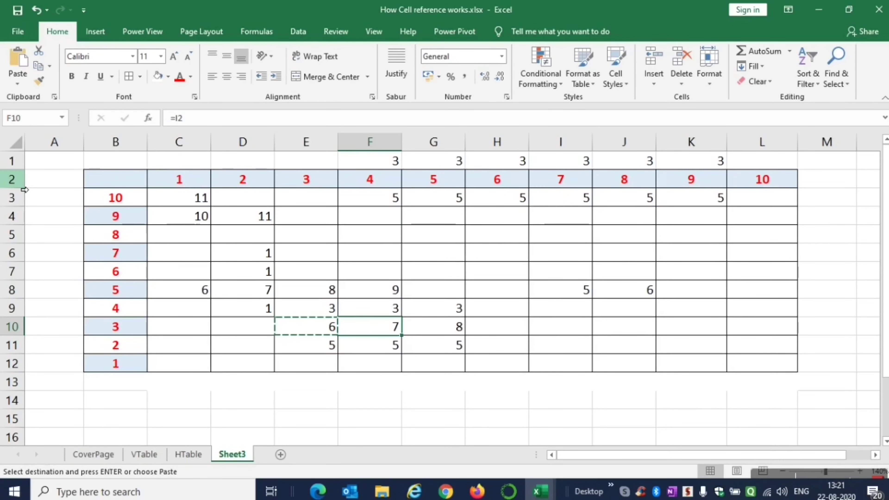
pyautogui.press('Right')
pyautogui.press('Right')
pyautogui.press('Right')
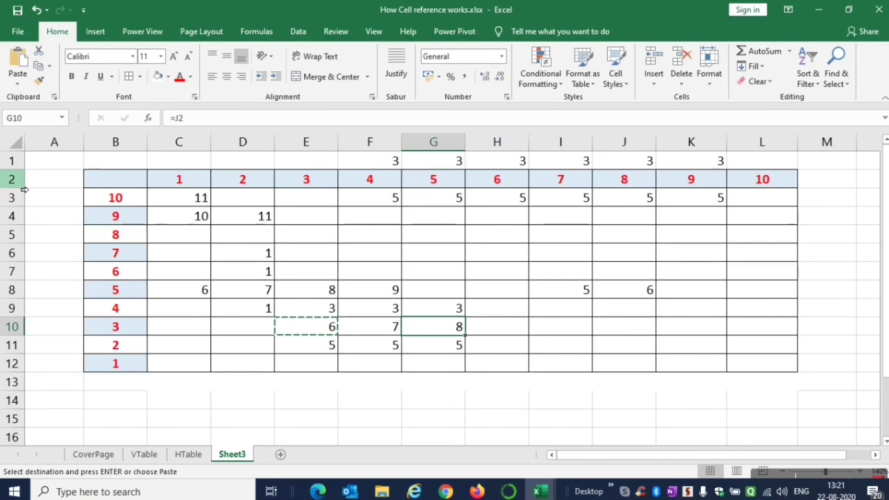
pyautogui.press('Right')
pyautogui.press('Right')
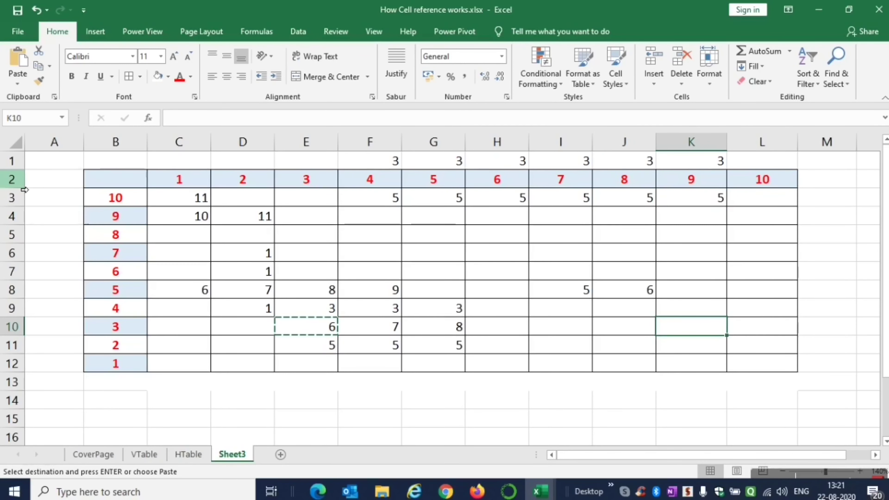
pyautogui.hotkey('ctrl', 'v')
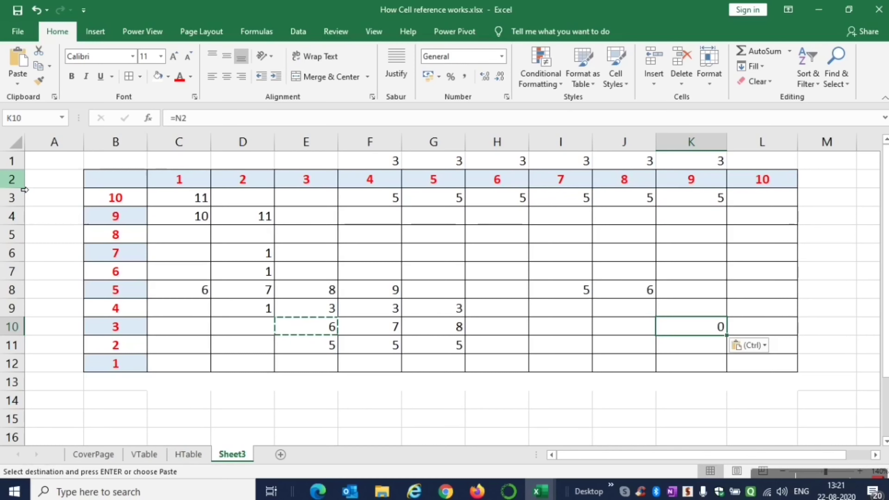
# Check which cell the formula copied across to K10 refers to.
pyautogui.press('F2')
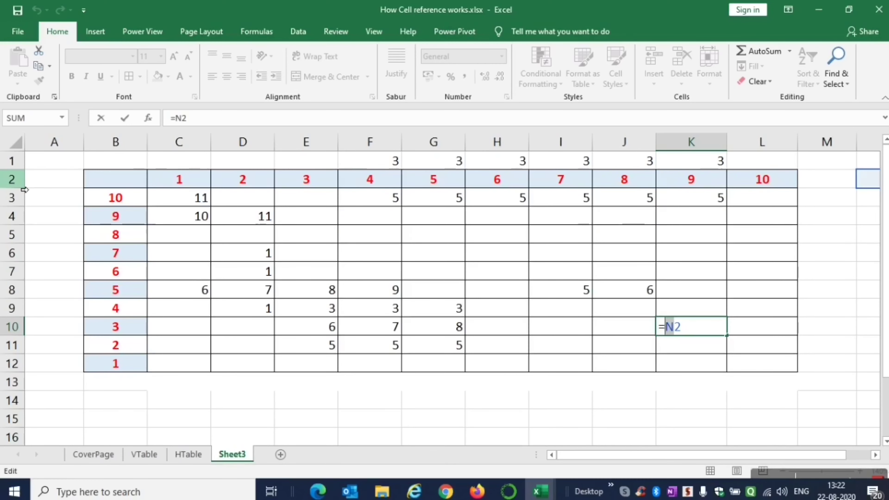
pyautogui.hotkey('ctrl', 'Return')
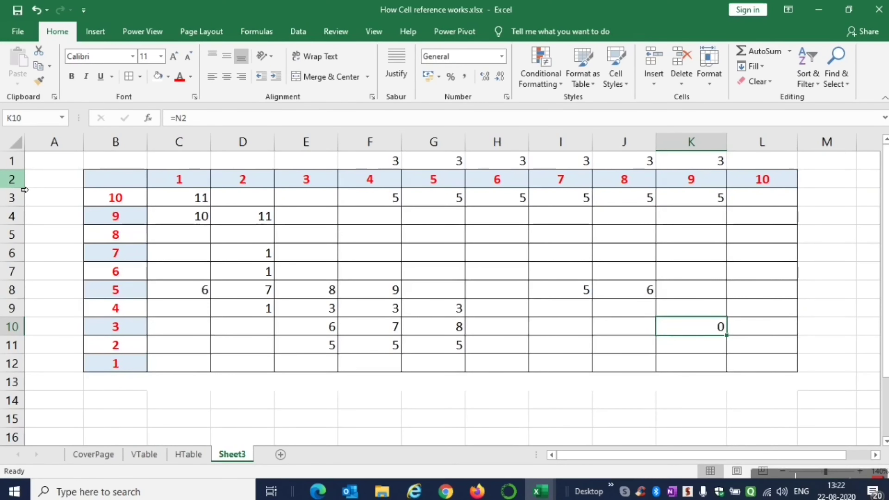
# Review the row header cells B3:B4 and the formula in C3 that builds on its neighbouring header.
pyautogui.press('Left')
pyautogui.press('Left')
pyautogui.press('Up')
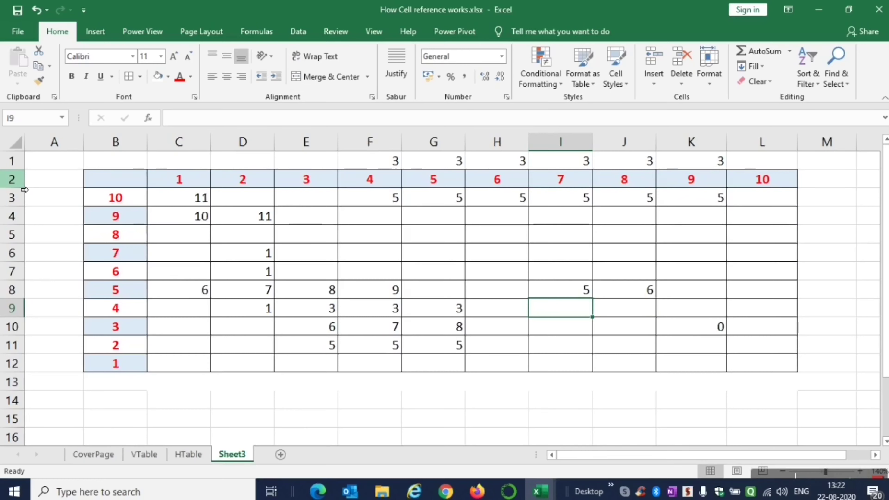
pyautogui.press('Up')
pyautogui.press('Up')
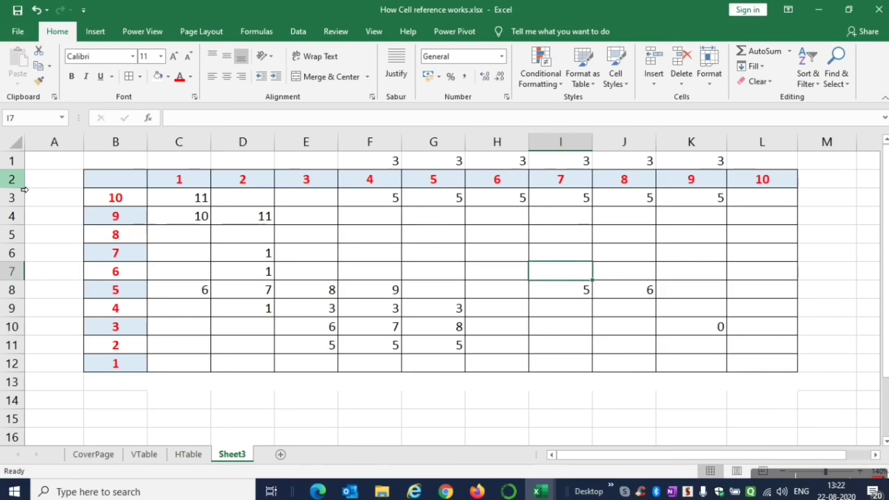
pyautogui.press('Up')
pyautogui.press('Left')
pyautogui.press('Left')
pyautogui.press('Left')
pyautogui.press('Left')
pyautogui.press('Left')
pyautogui.press('Left')
pyautogui.press('Left')
pyautogui.press('Left')
pyautogui.press('Up')
pyautogui.press('Up')
pyautogui.press('Right')
pyautogui.press('Up')
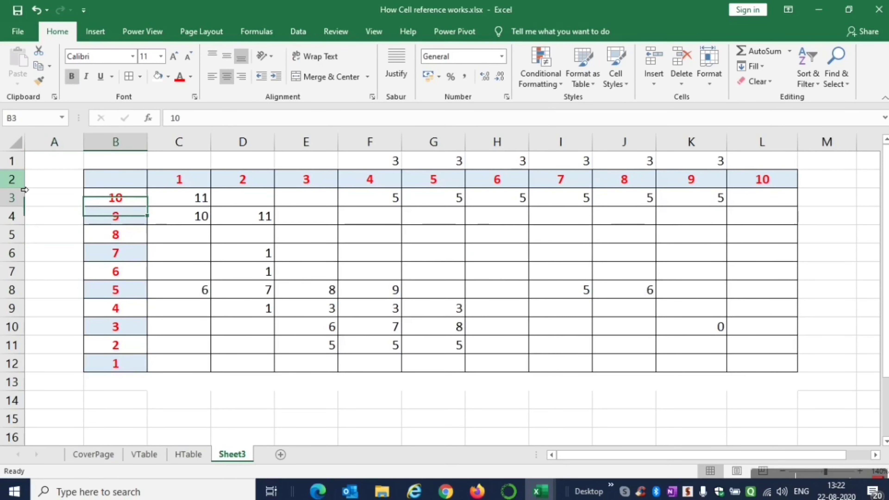
pyautogui.hotkey('shift', 'Down')
pyautogui.press('Right')
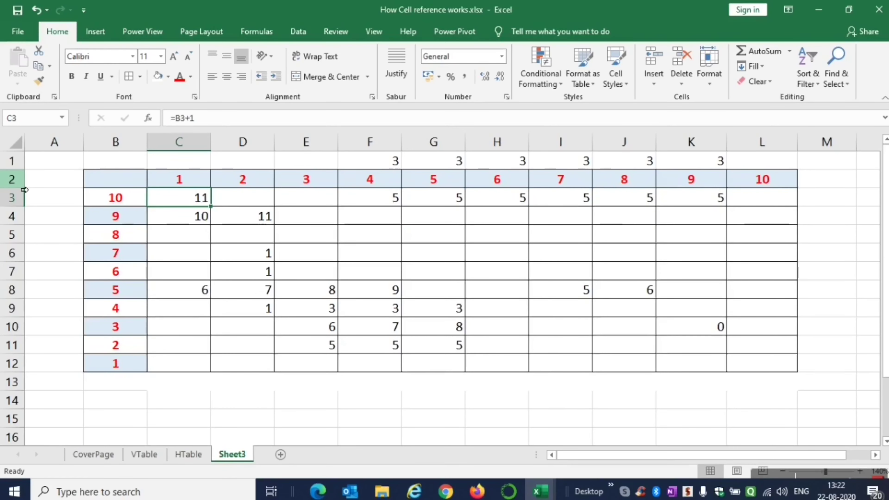
pyautogui.press('Down')
pyautogui.press('Down')
pyautogui.press('Down')
pyautogui.press('Down')
pyautogui.press('Down')
pyautogui.press('Down')
pyautogui.press('Down')
pyautogui.press('Down')
pyautogui.press('Down')
pyautogui.press('Down')
pyautogui.press('Down')
pyautogui.press('Down')
pyautogui.press('Down')
pyautogui.press('Down')
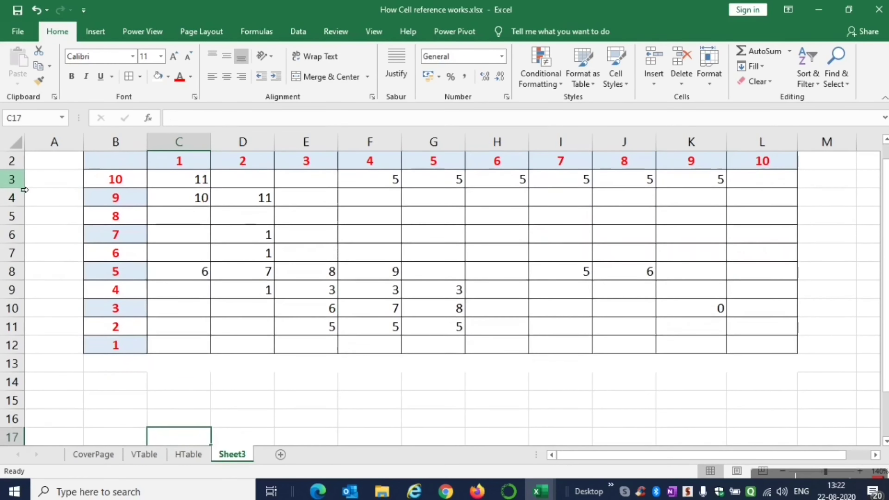
pyautogui.press('Up')
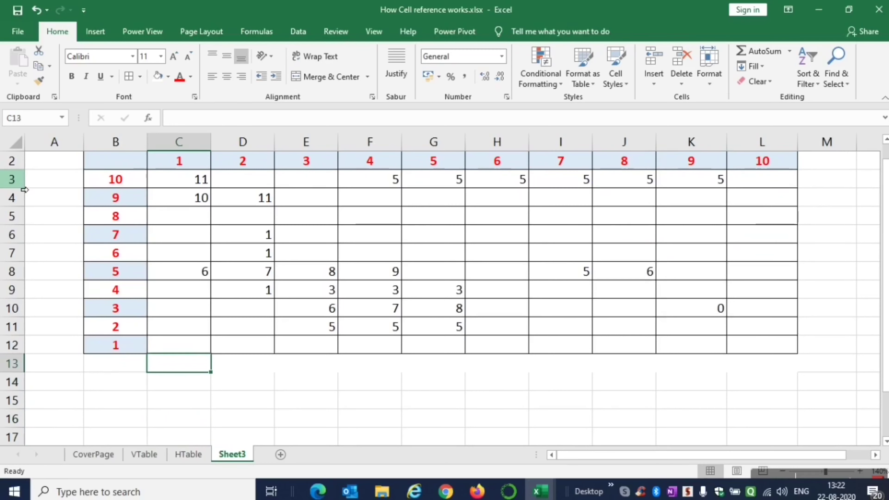
pyautogui.press('Right')
pyautogui.press('Right')
pyautogui.press('Right')
pyautogui.press('Up')
pyautogui.press('Up')
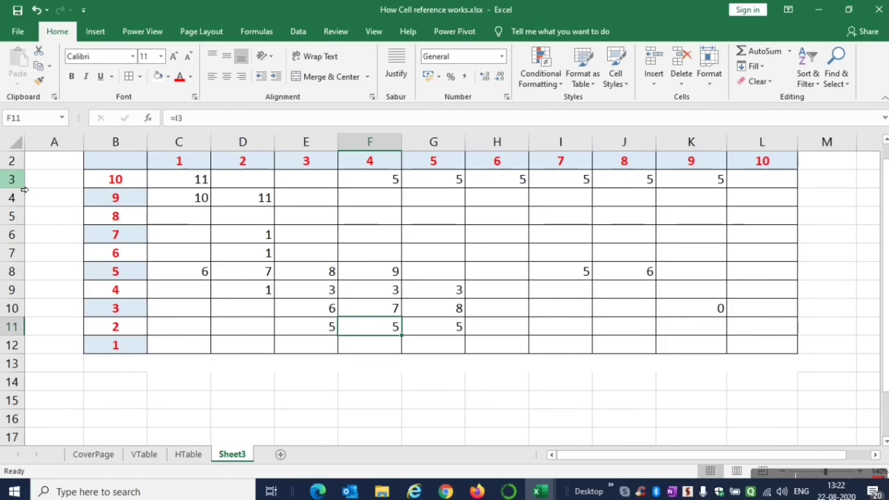
pyautogui.press('Down')
pyautogui.press('Down')
pyautogui.press('Down')
pyautogui.press('Down')
pyautogui.press('Down')
pyautogui.press('Down')
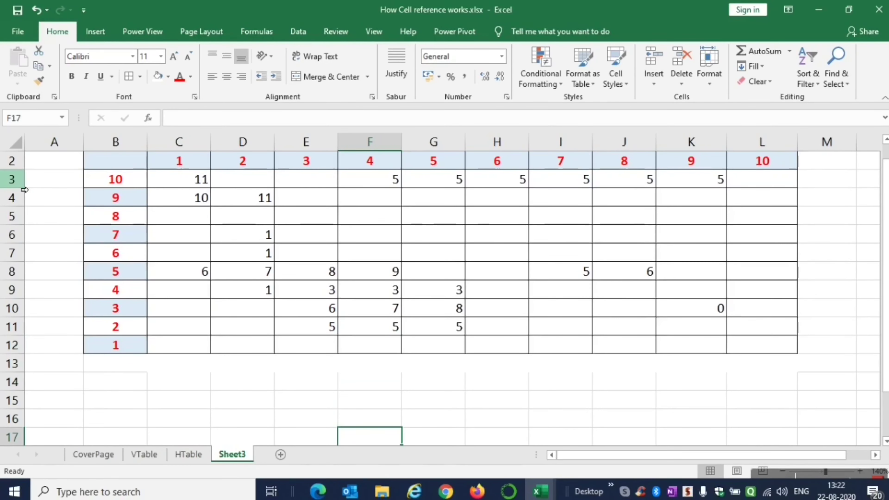
pyautogui.press('Down')
pyautogui.press('Down')
pyautogui.press('Down')
pyautogui.press('Down')
pyautogui.press('Down')
pyautogui.press('Down')
pyautogui.press('Down')
pyautogui.press('Down')
pyautogui.press('Down')
pyautogui.press('Up')
pyautogui.press('Up')
pyautogui.press('Up')
pyautogui.press('Up')
pyautogui.press('Up')
pyautogui.press('Up')
pyautogui.press('Up')
pyautogui.press('Up')
pyautogui.press('Up')
pyautogui.press('Up')
pyautogui.press('Up')
pyautogui.press('Left')
pyautogui.press('Left')
pyautogui.press('Up')
pyautogui.press('Up')
pyautogui.press('Up')
pyautogui.press('Up')
pyautogui.press('Up')
pyautogui.press('Up')
pyautogui.press('Up')
pyautogui.press('Up')
pyautogui.press('Up')
pyautogui.press('Up')
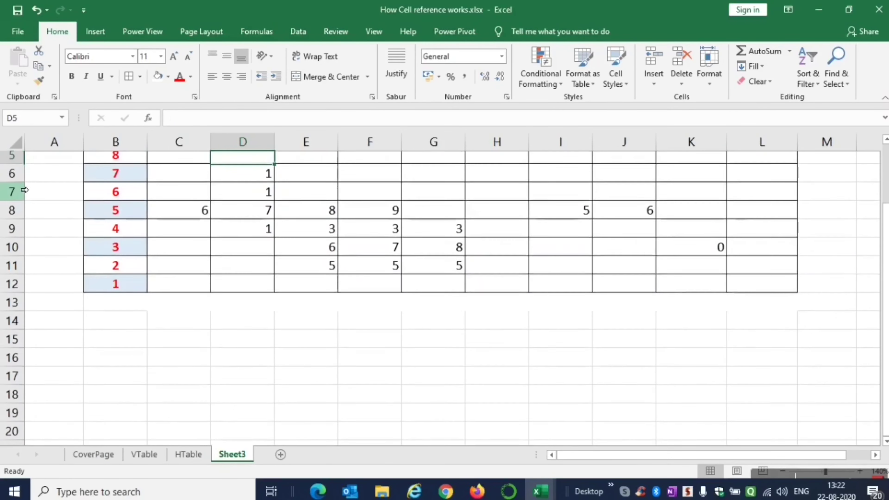
pyautogui.press('Right')
pyautogui.press('Left')
pyautogui.hotkey('shift', 'Down')
pyautogui.hotkey('shift', 'Down')
pyautogui.hotkey('shift', 'Down')
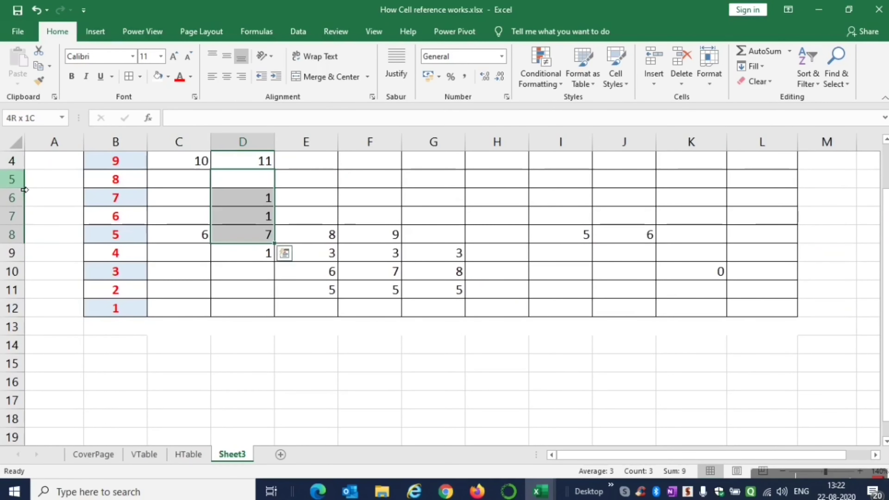
# Enter the formula +B5+B6 in cell F5 to add the two row headers.
pyautogui.press('Up')
pyautogui.press('Right')
pyautogui.press('Right')
pyautogui.press('Down')
pyautogui.write('+')
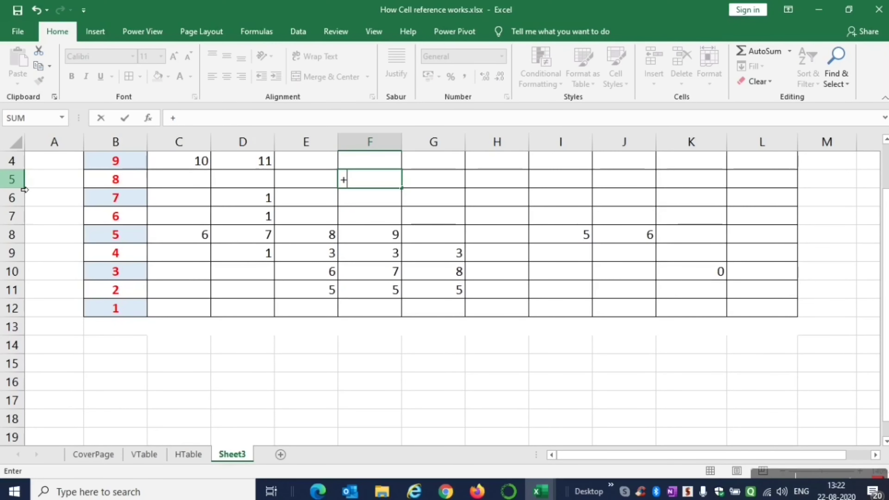
pyautogui.press('Left')
pyautogui.press('Left')
pyautogui.press('Left')
pyautogui.press('Left')
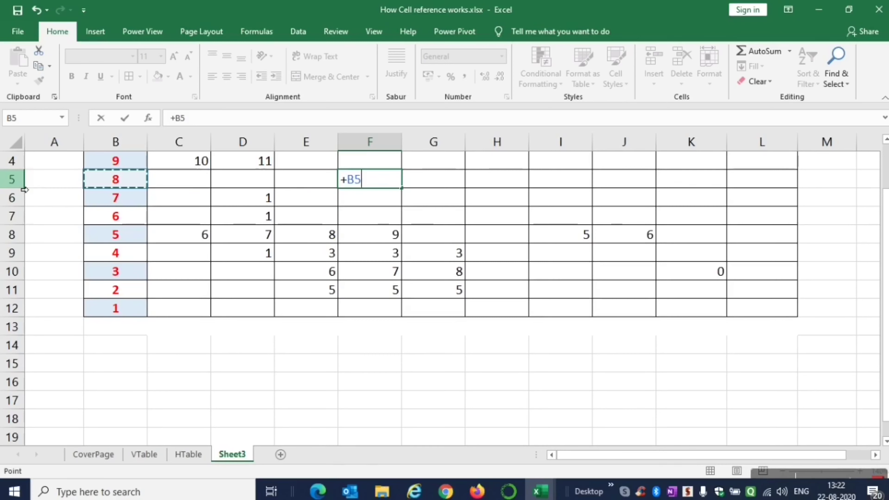
pyautogui.write('+')
pyautogui.press('Left')
pyautogui.press('Left')
pyautogui.press('Left')
pyautogui.press('Left')
pyautogui.press('Down')
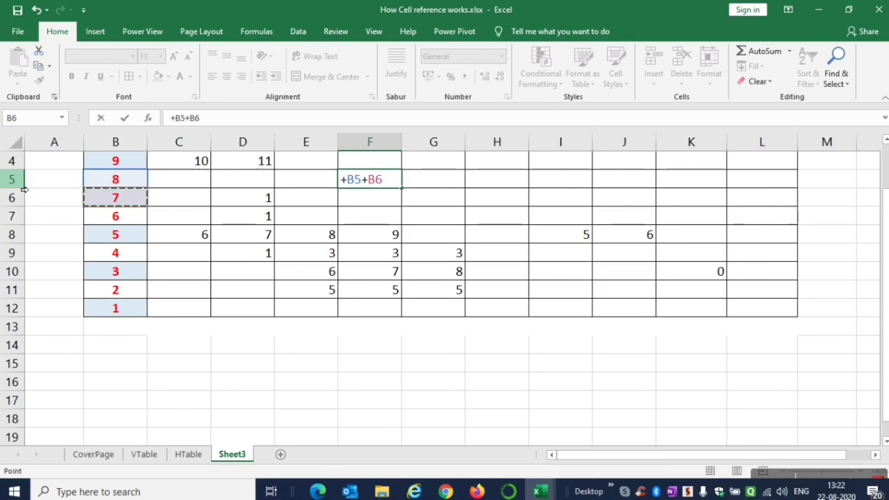
pyautogui.hotkey('ctrl', 'Return')
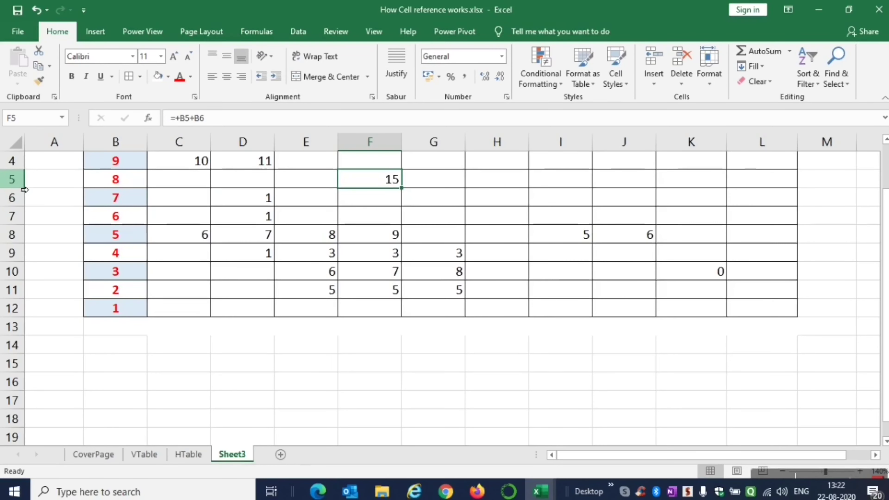
# Copy the formula in F5 one column across to G5 and compare the references in the two cells.
pyautogui.hotkey('ctrl', 'c')
pyautogui.press('Right')
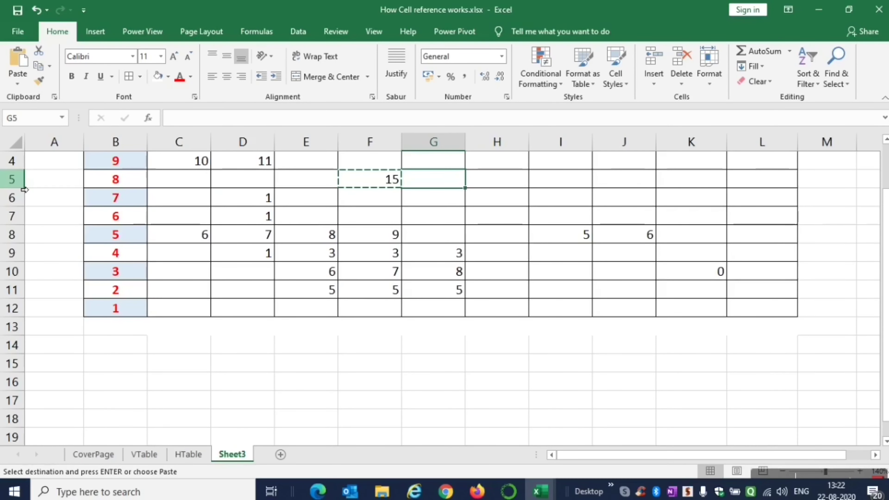
pyautogui.press('Left')
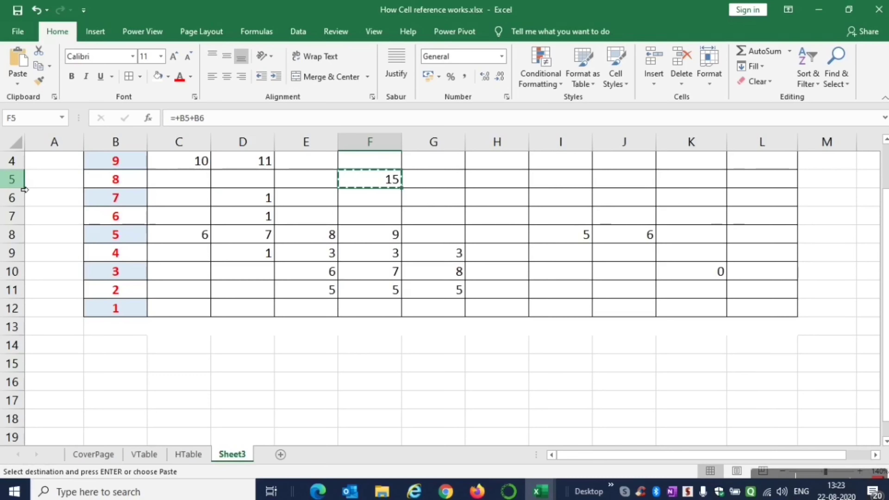
pyautogui.press('Right')
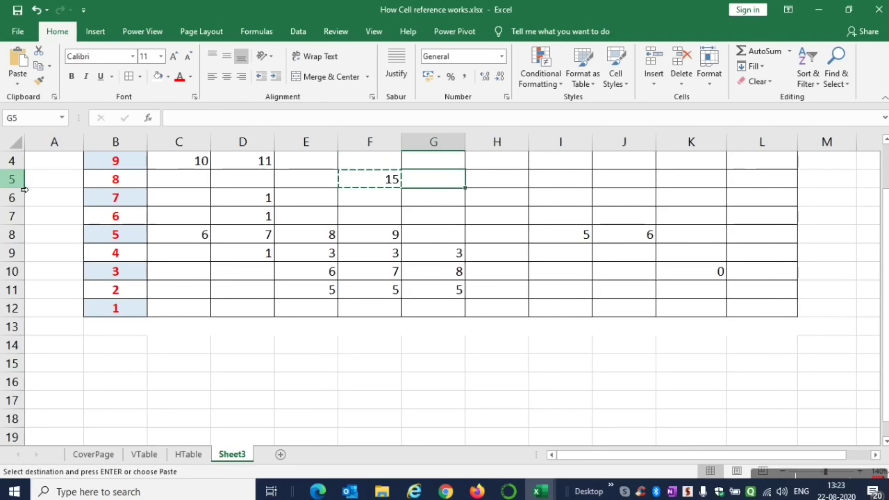
pyautogui.press('Left')
pyautogui.press('Right')
pyautogui.press('Return')
pyautogui.press('Left')
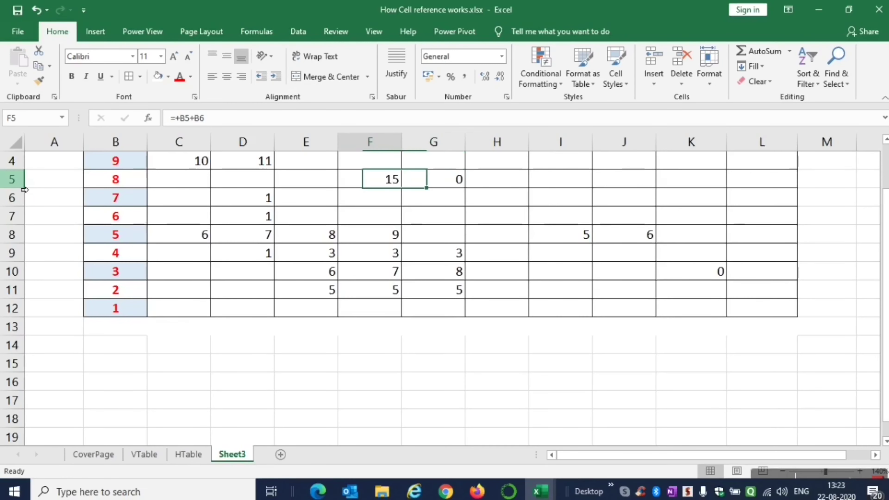
pyautogui.press('Right')
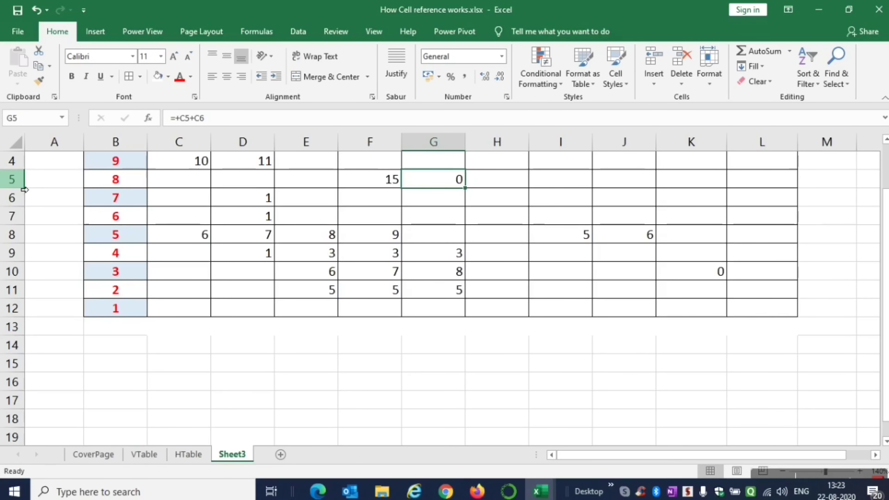
# Copy the formula in F5 diagonally, one row down and one column across, to G6.
pyautogui.press('Left')
pyautogui.hotkey('ctrl', 'c')
pyautogui.press('Down')
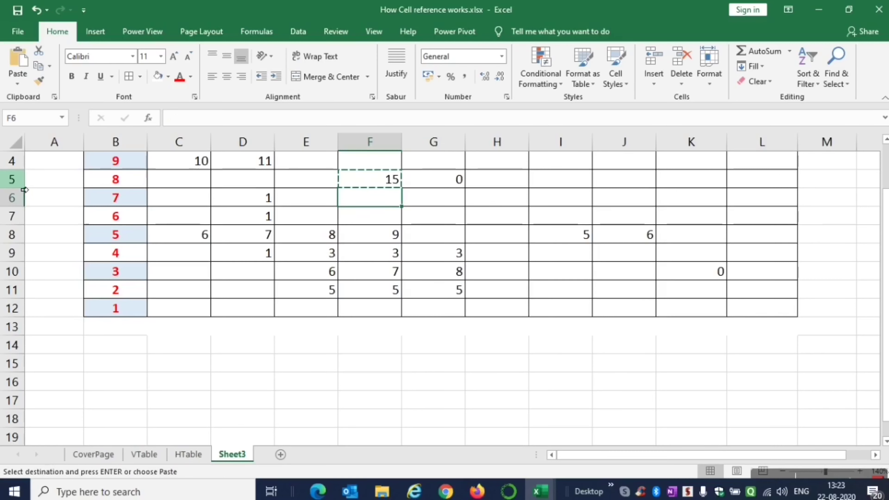
pyautogui.press('Right')
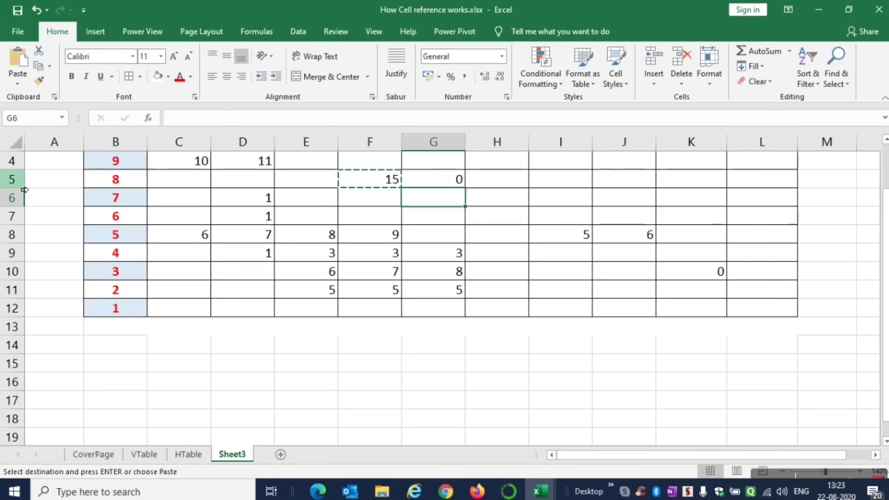
pyautogui.press('Left')
pyautogui.press('Up')
pyautogui.press('Right')
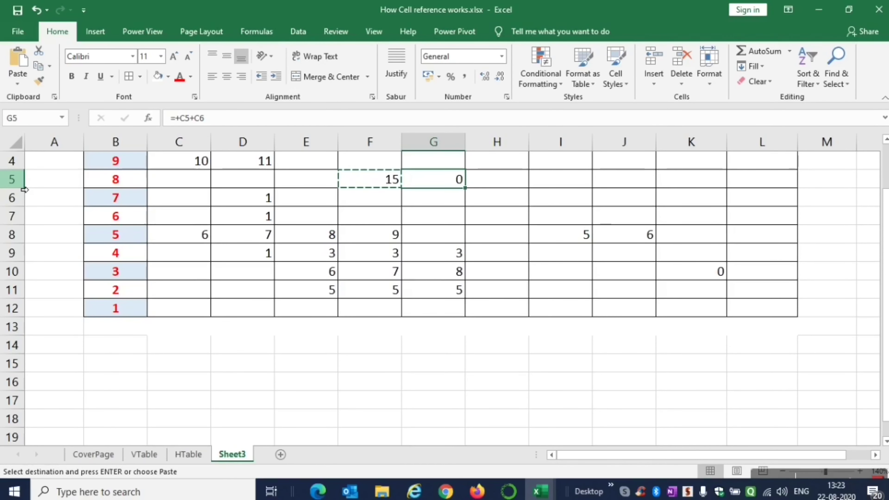
pyautogui.press('Down')
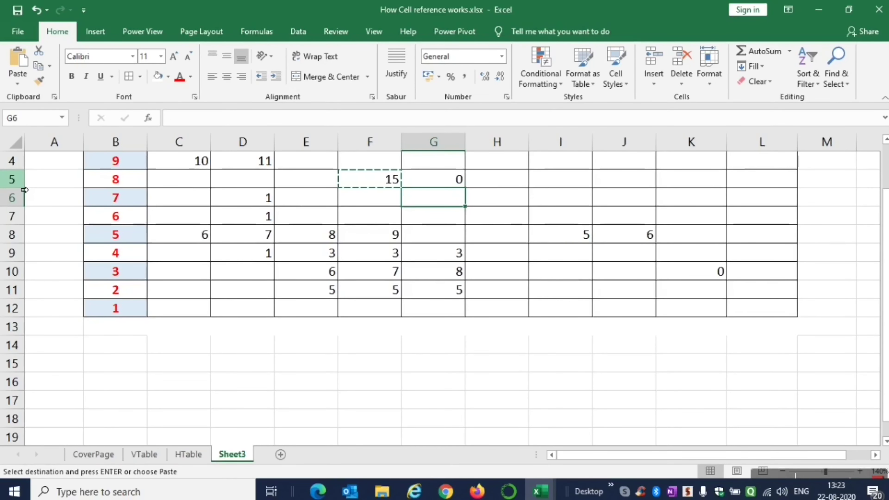
pyautogui.press('Up')
pyautogui.press('Left')
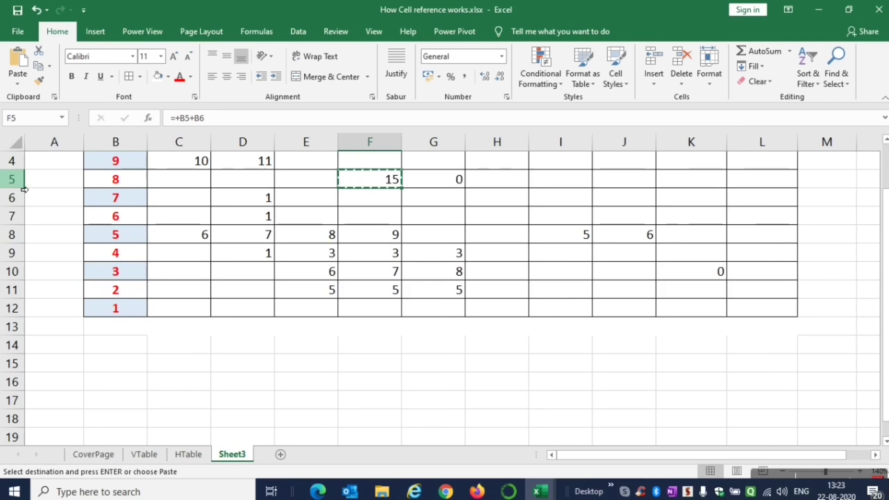
pyautogui.press('Down')
pyautogui.press('Right')
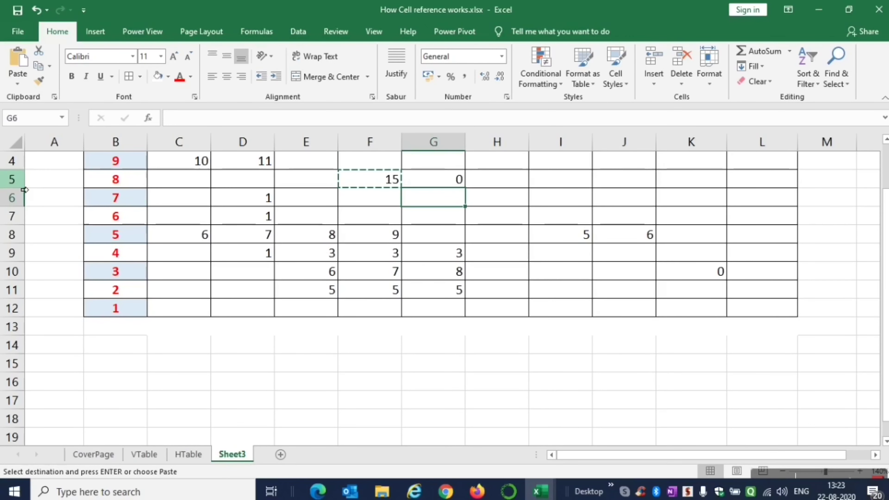
pyautogui.press('Up')
pyautogui.press('Left')
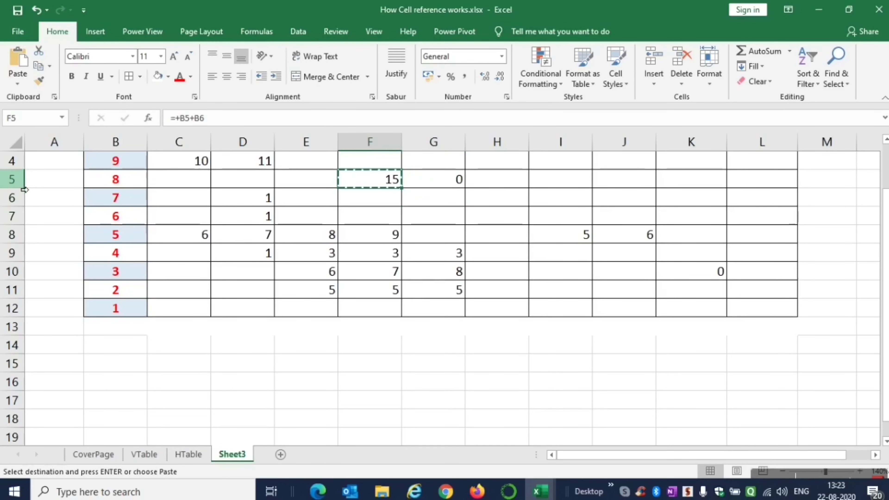
pyautogui.press('Right')
pyautogui.press('Down')
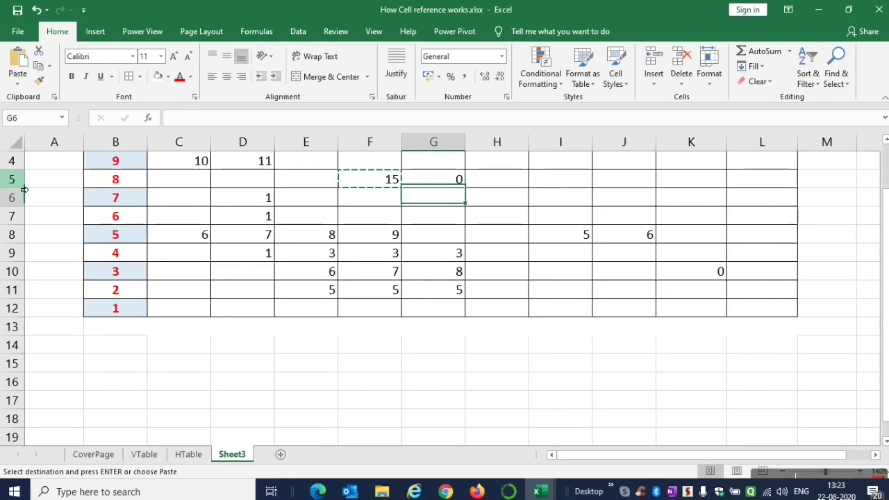
pyautogui.press('Down')
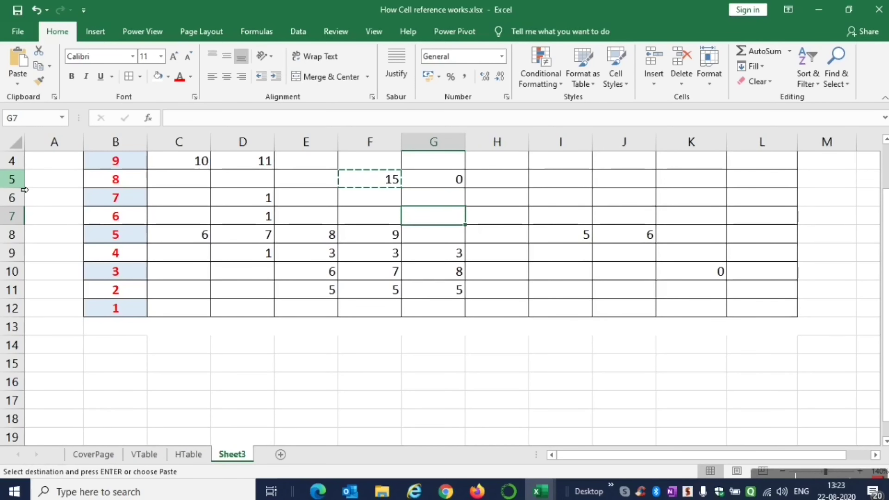
pyautogui.press('Up')
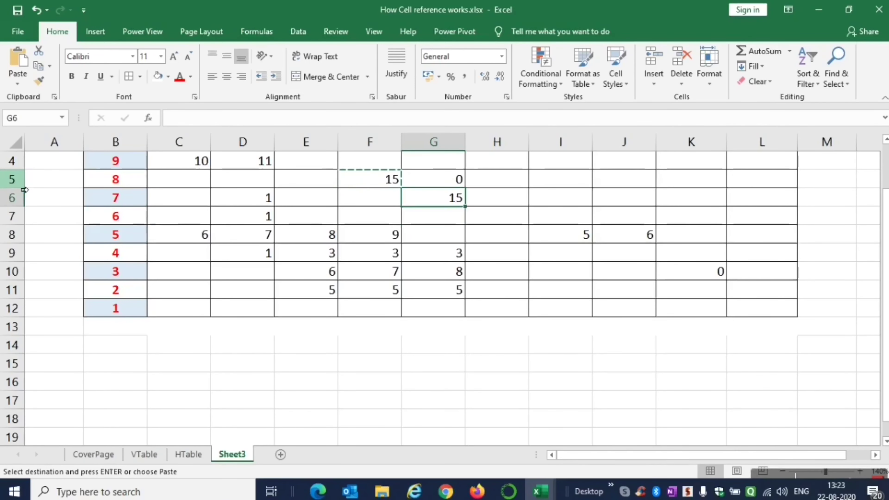
pyautogui.press('Return')
# Check which cells the formula in G6 refers to and compare it with the one in G5 directly above.
pyautogui.press('F2')
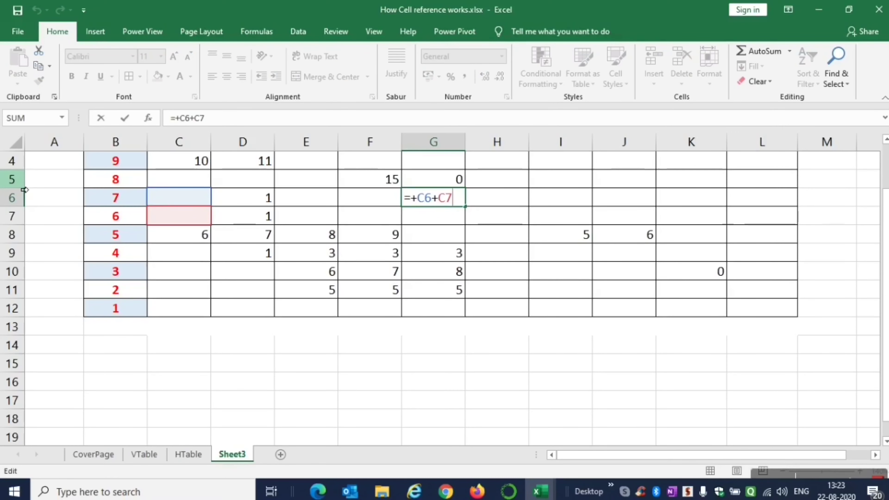
pyautogui.press('Left')
pyautogui.press('Left')
pyautogui.press('Left')
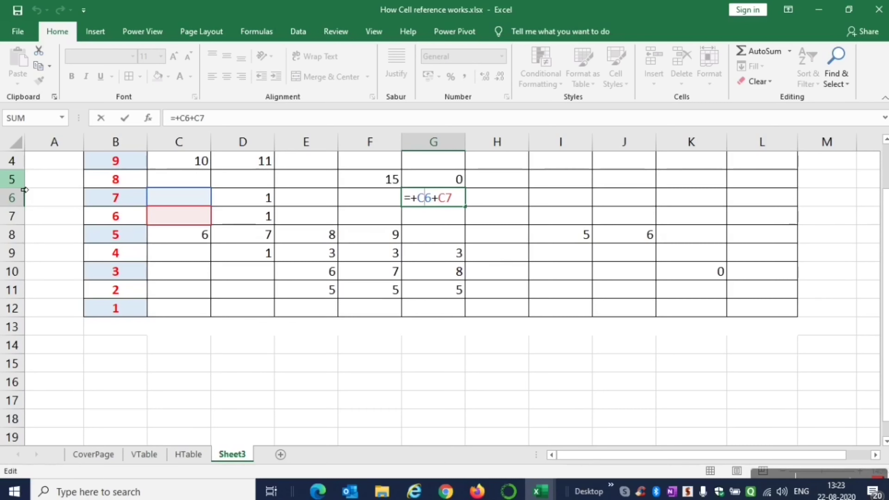
pyautogui.press('Right')
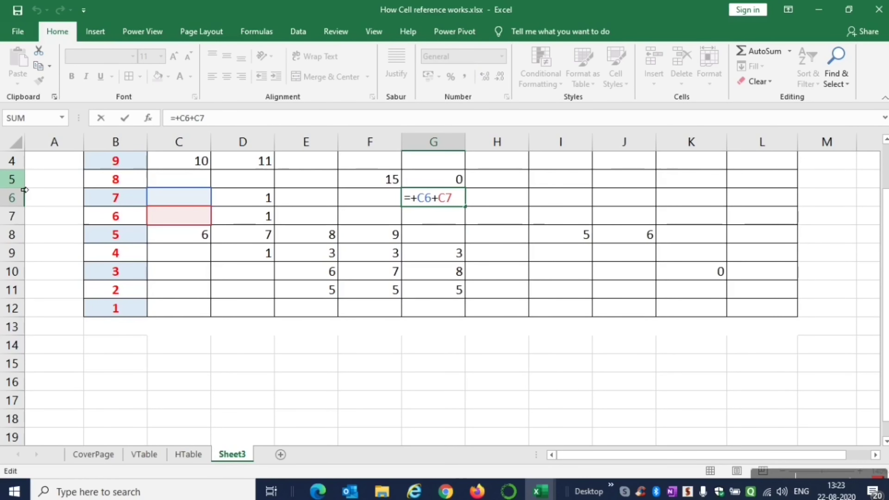
pyautogui.hotkey('ctrl', 'Return')
pyautogui.press('Up')
pyautogui.hotkey('shift', 'Down')
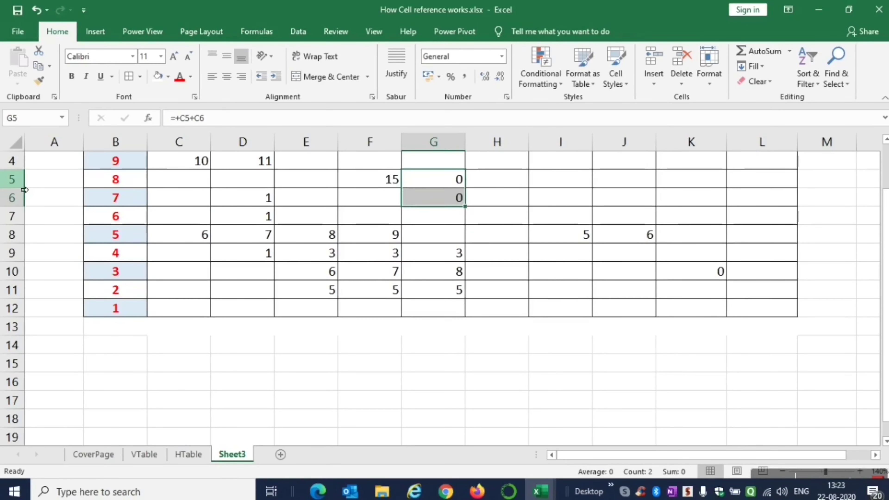
# Clear G5:G6 and copy the formula in F5 two rows down and one column across to G7.
pyautogui.press('Delete')
pyautogui.press('Left')
pyautogui.hotkey('ctrl', 'c')
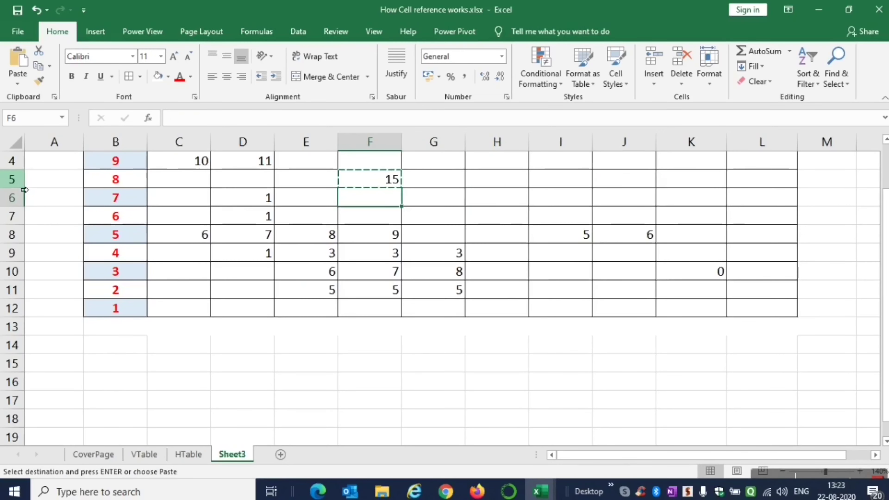
pyautogui.press('Right')
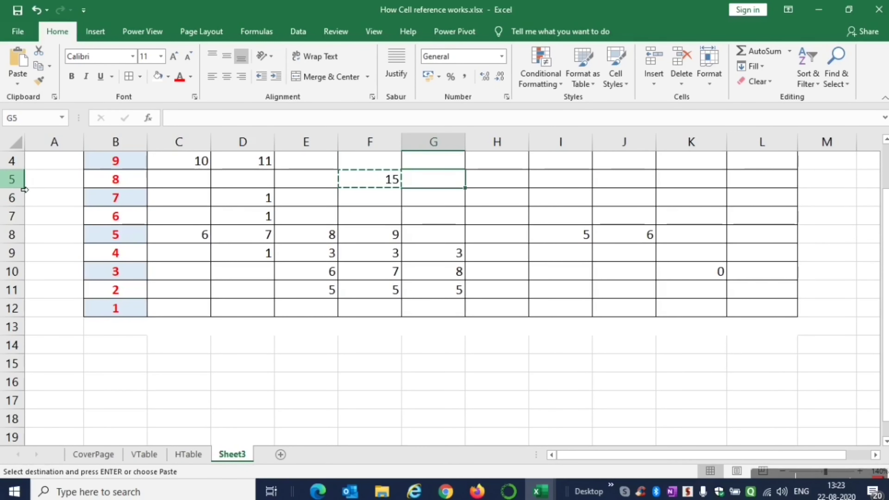
pyautogui.press('Down')
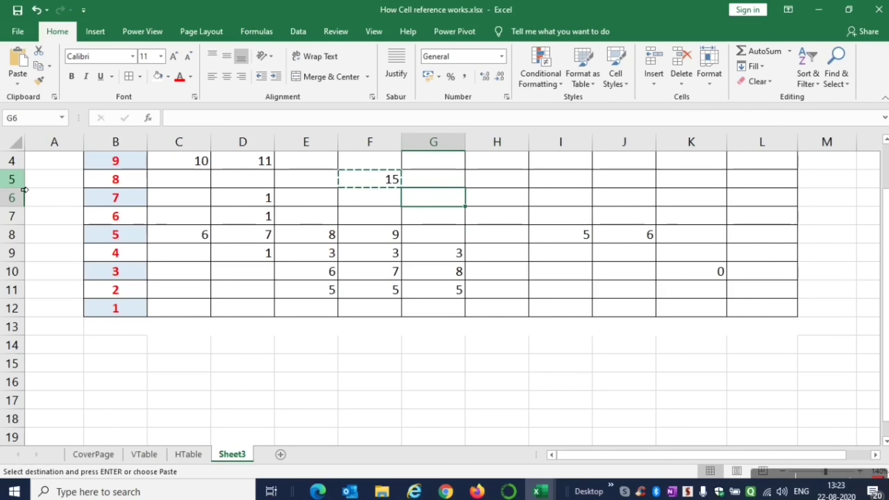
pyautogui.press('Down')
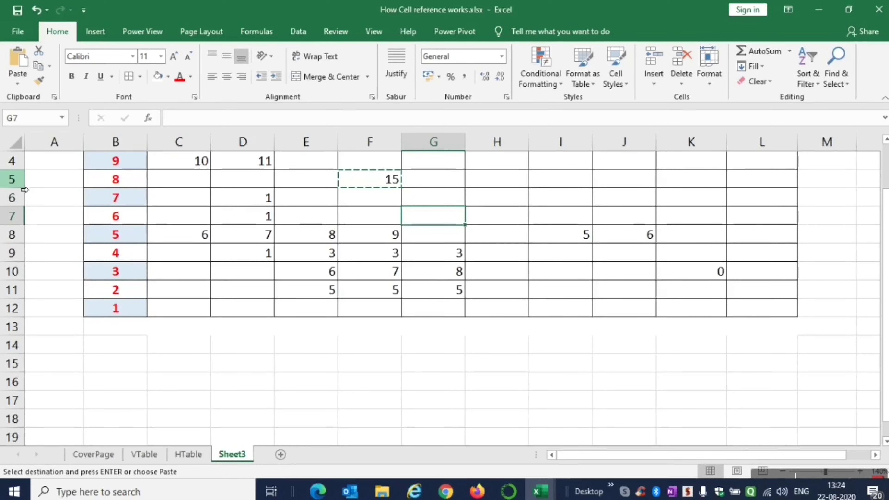
pyautogui.press('Return')
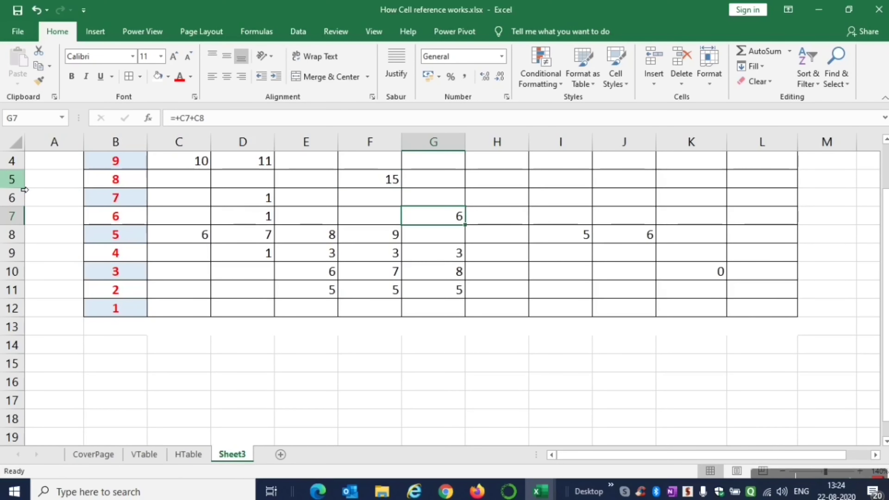
# Compare the cells referenced by the formula in F5 with those referenced by the formula in G7.
pyautogui.press('Up')
pyautogui.press('Up')
pyautogui.press('Left')
pyautogui.press('F2')
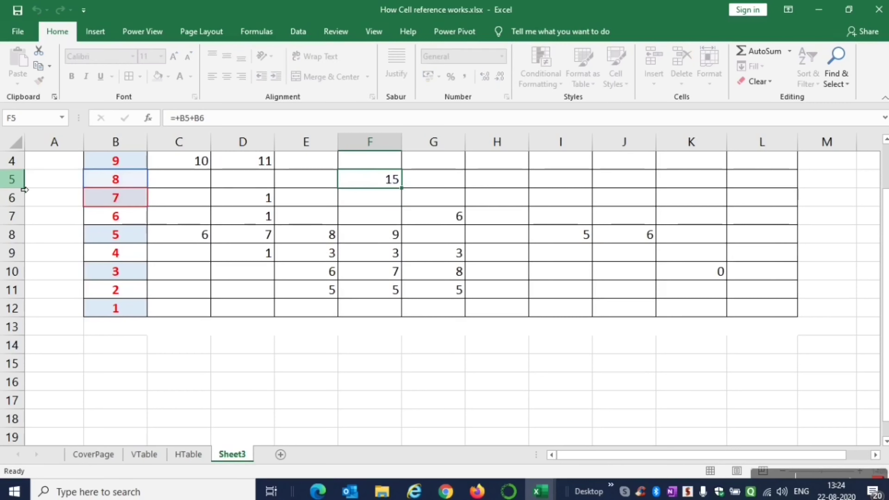
pyautogui.press('Escape')
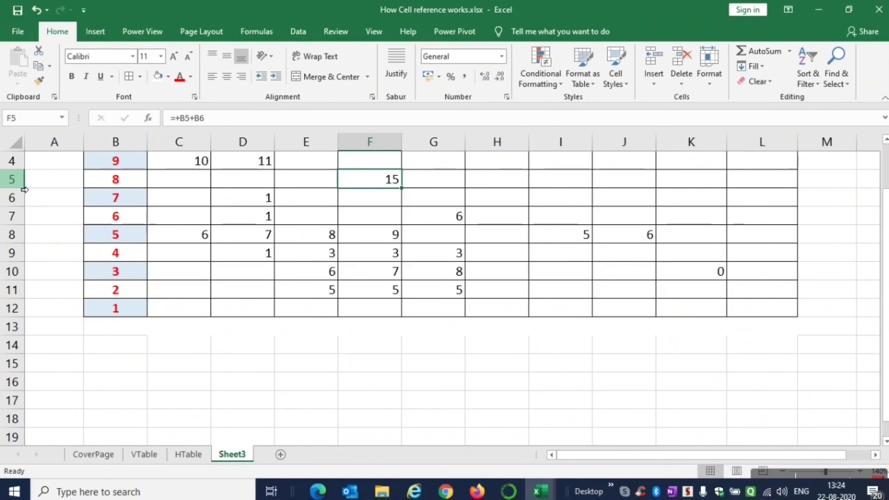
pyautogui.press('Down')
pyautogui.press('Down')
pyautogui.press('Right')
pyautogui.press('F2')
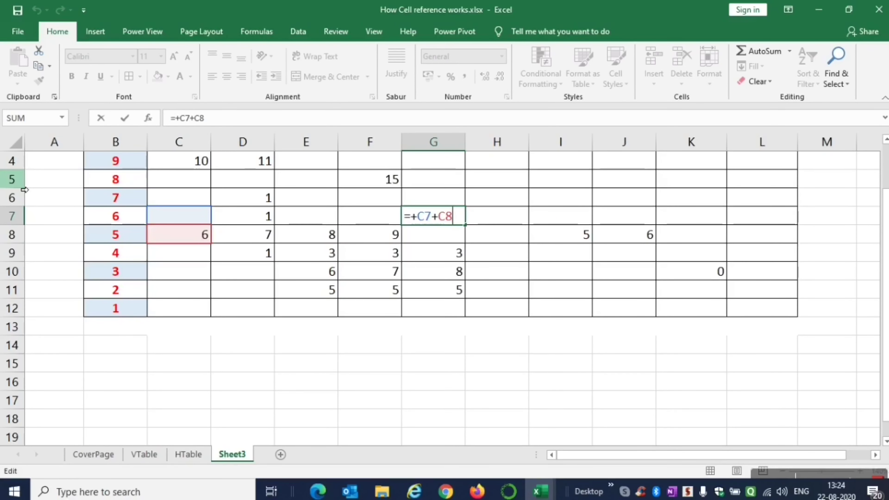
pyautogui.hotkey('ctrl', 'Return')
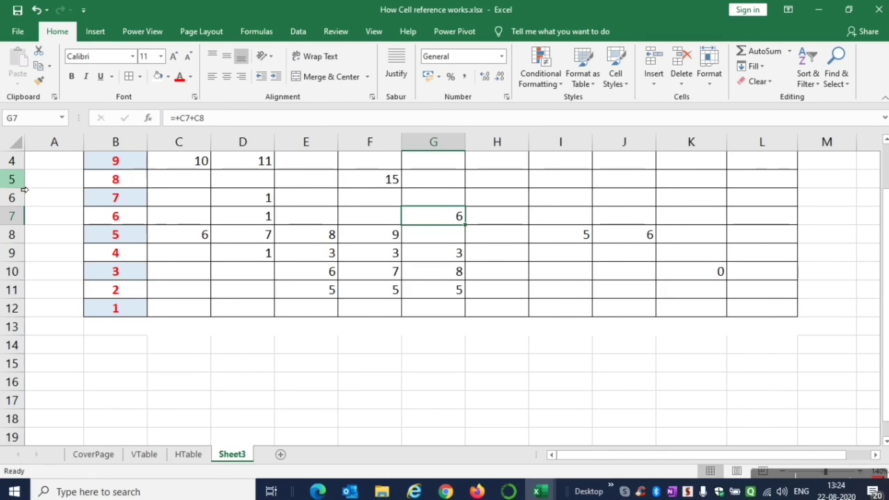
pyautogui.press('Up')
pyautogui.press('Up')
pyautogui.press('Up')
pyautogui.press('Up')
pyautogui.press('Up')
pyautogui.press('Up')
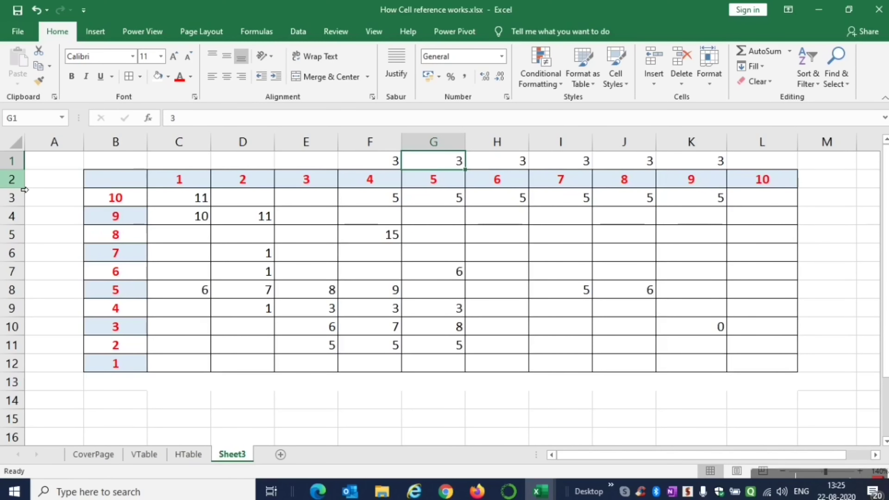
pyautogui.press('Down')
pyautogui.press('Down')
pyautogui.press('Down')
pyautogui.press('Down')
pyautogui.press('Down')
pyautogui.press('Down')
pyautogui.press('Down')
pyautogui.press('Down')
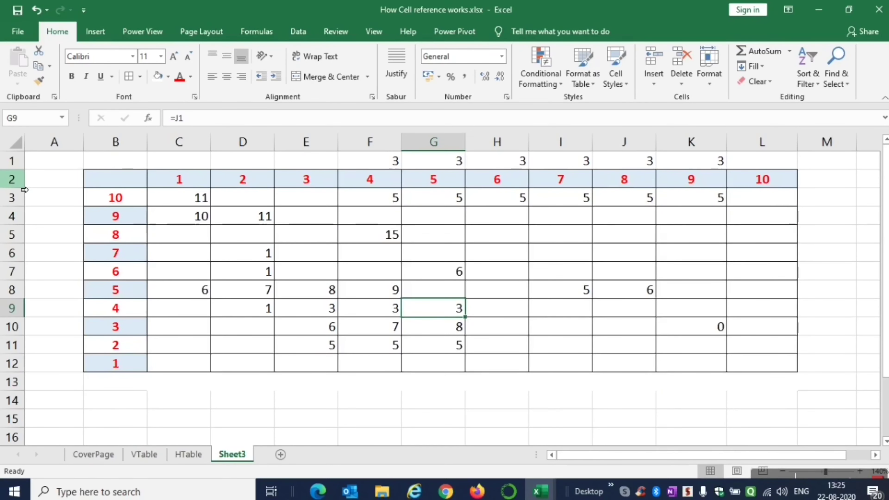
pyautogui.press('Right')
pyautogui.press('Right')
pyautogui.press('Right')
pyautogui.press('Right')
pyautogui.press('Left')
pyautogui.press('Left')
pyautogui.press('Left')
pyautogui.press('Left')
pyautogui.press('Down')
pyautogui.press('Down')
pyautogui.press('Down')
pyautogui.press('Down')
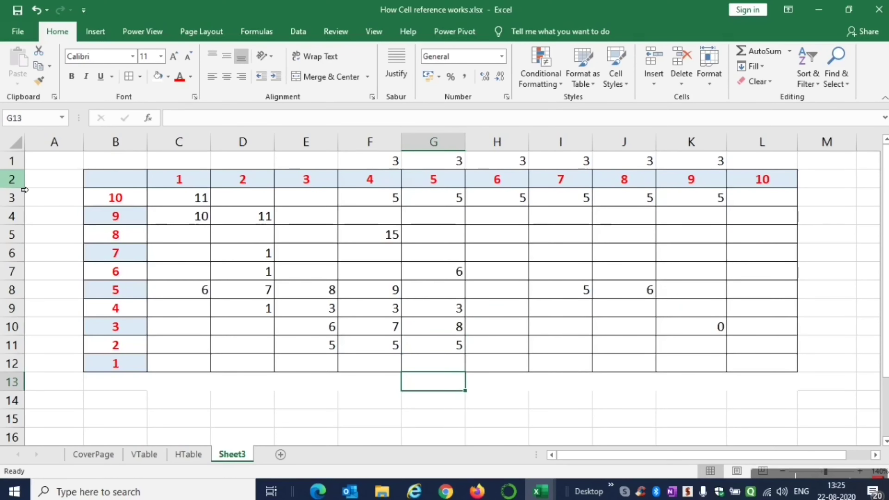
pyautogui.press('Up')
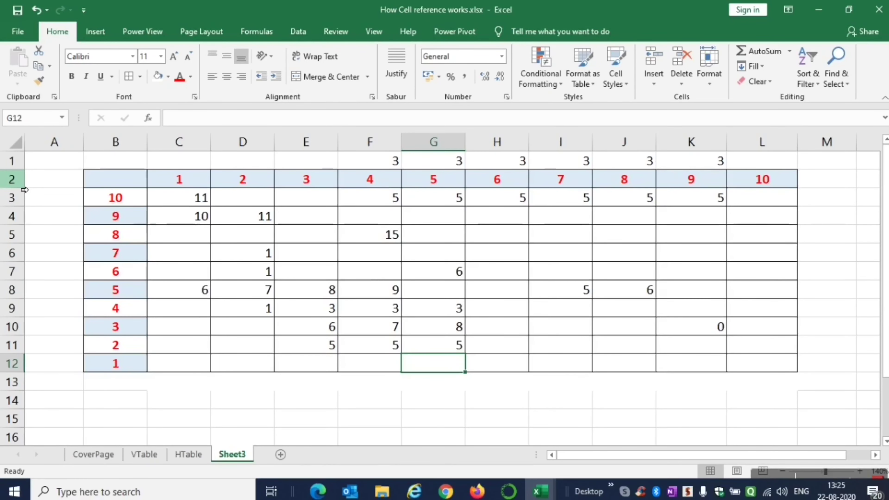
pyautogui.press('Up')
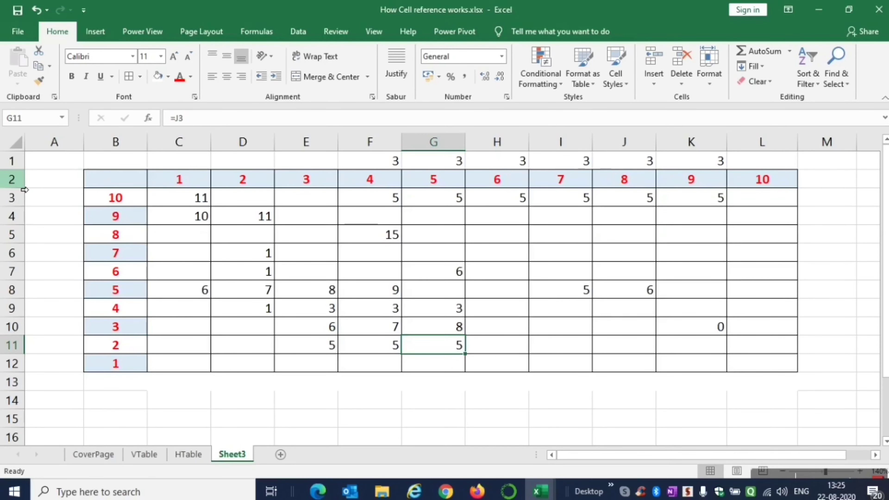
pyautogui.press('Down')
pyautogui.press('Down')
pyautogui.press('Down')
pyautogui.press('Down')
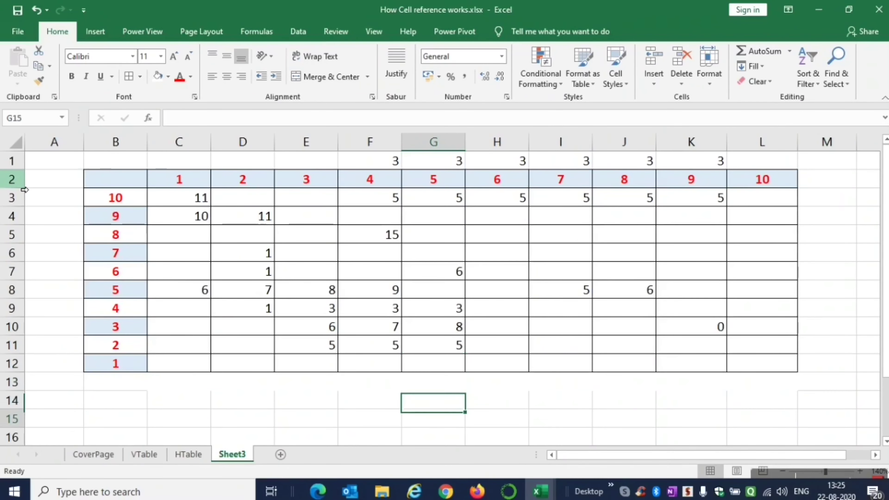
pyautogui.press('Up')
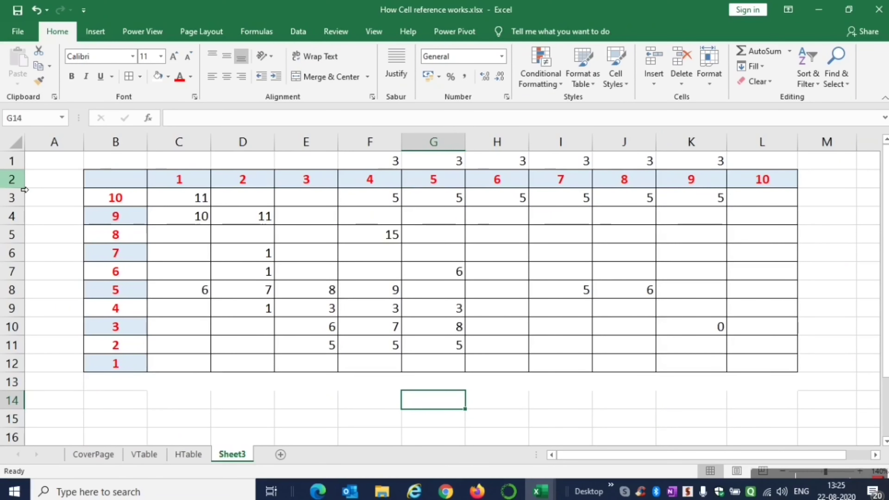
pyautogui.press('Up')
pyautogui.press('Up')
pyautogui.press('Up')
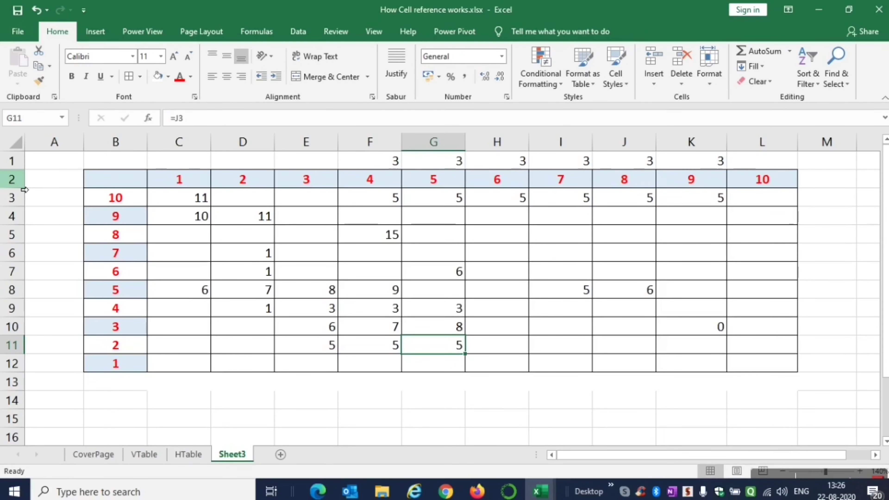
pyautogui.press('F2')
pyautogui.press('F4')
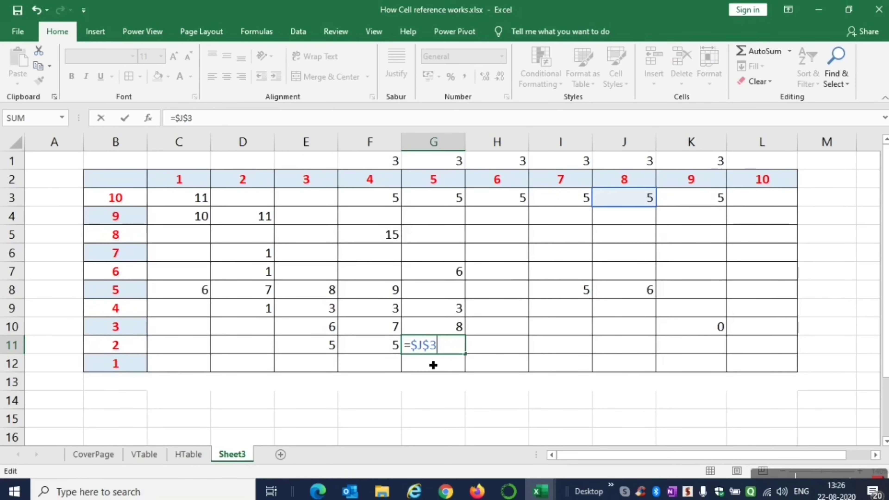
pyautogui.press('Escape')
# Copy the relative formula in G11 diagonally to H12 and check which cell G11 refers to.
pyautogui.hotkey('ctrl', 'c')
pyautogui.press('Right')
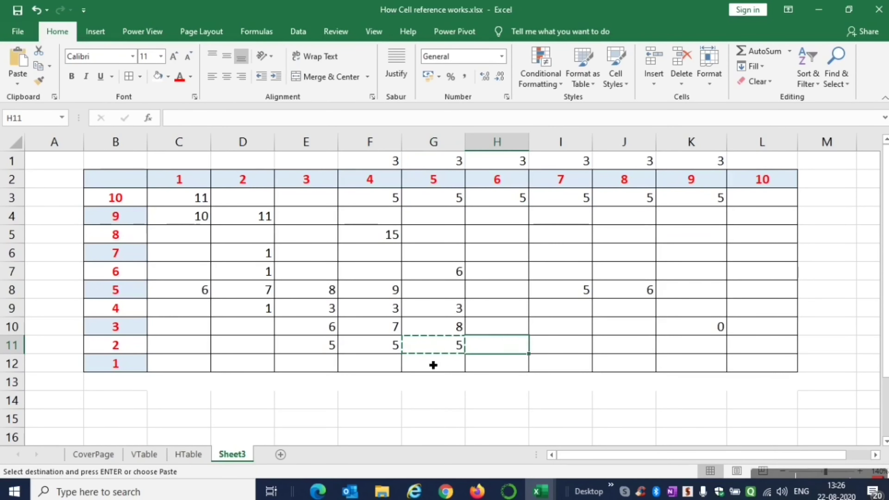
pyautogui.press('Down')
pyautogui.press('Return')
pyautogui.press('Up')
pyautogui.press('Left')
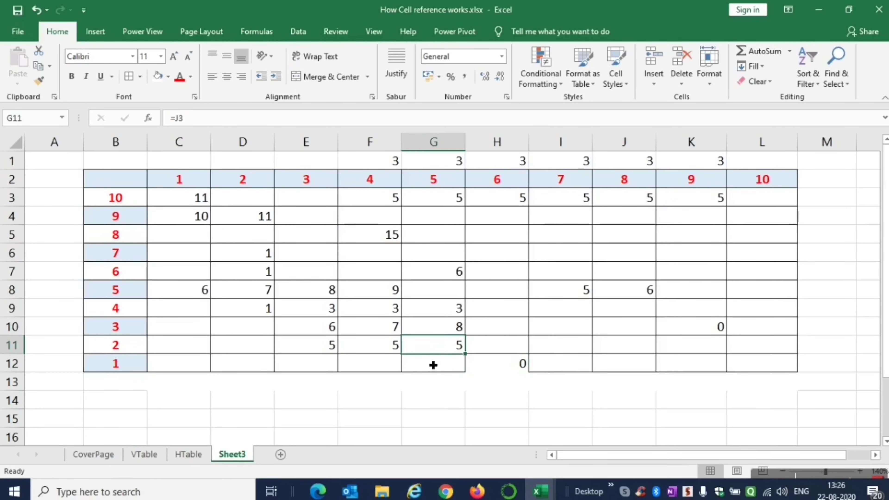
pyautogui.press('F2')
pyautogui.press('Escape')
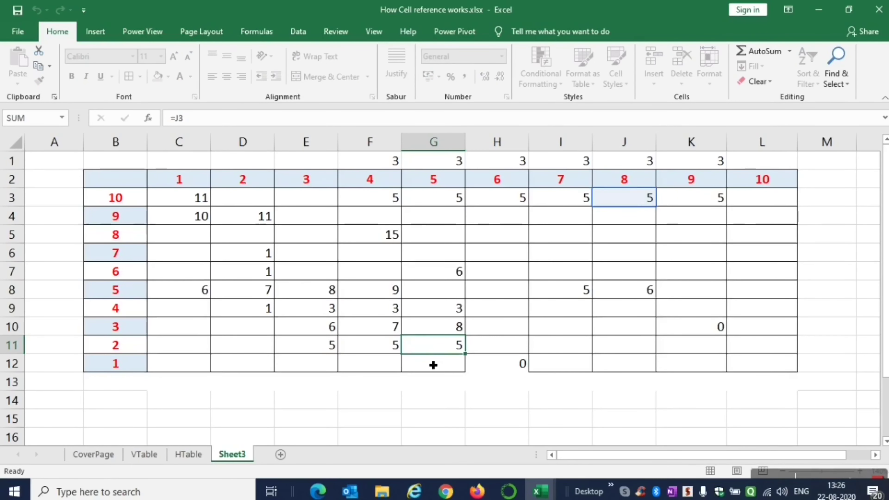
# Make the reference in G11 fully absolute so its formula is =$J$3.
pyautogui.press('F2')
pyautogui.press('F4')
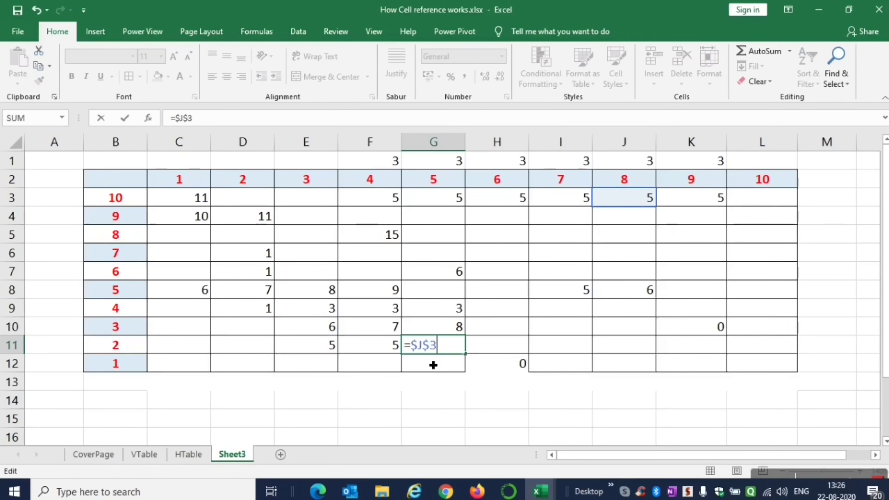
pyautogui.press('Return')
pyautogui.press('Up')
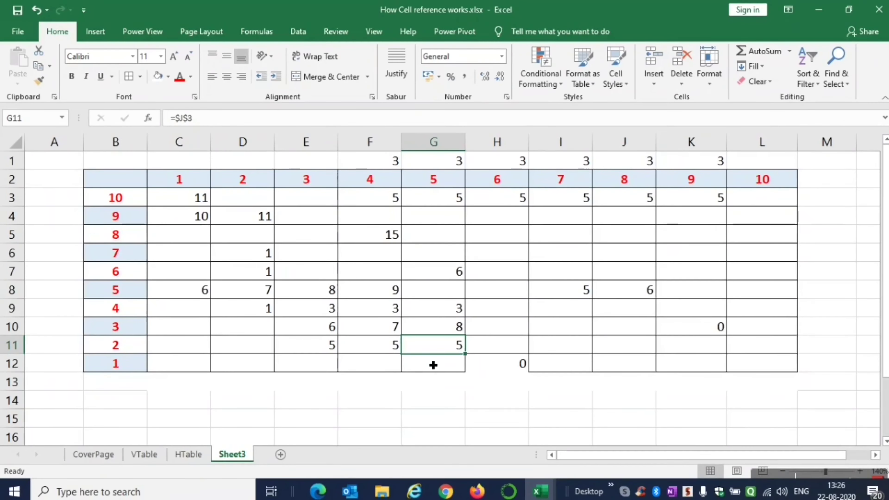
# Copy the absolute formula in G11 one row down and one column across to H12.
pyautogui.hotkey('ctrl', 'c')
pyautogui.press('Down')
pyautogui.press('Right')
pyautogui.press('Return')
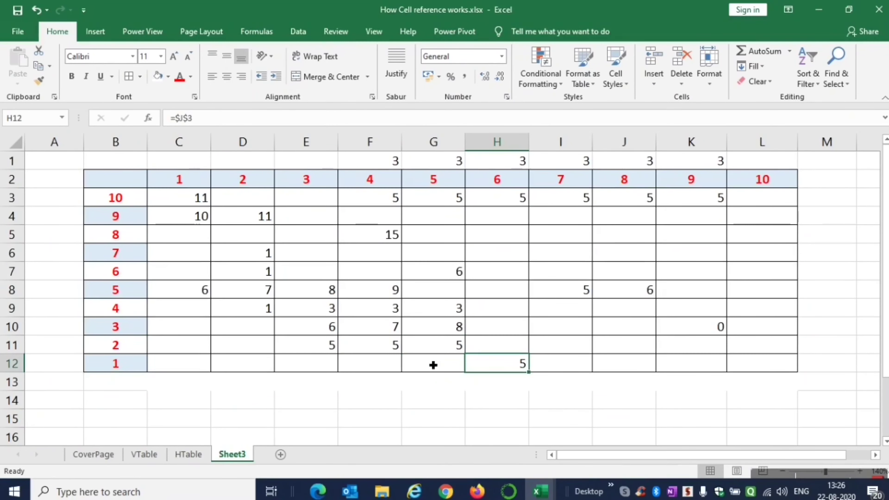
# Compare the cell referenced by the formula in G11 with the one referenced in H12.
pyautogui.press('Up')
pyautogui.press('Left')
pyautogui.press('F2')
pyautogui.press('Escape')
pyautogui.press('Down')
pyautogui.press('Right')
pyautogui.press('F2')
pyautogui.press('Escape')
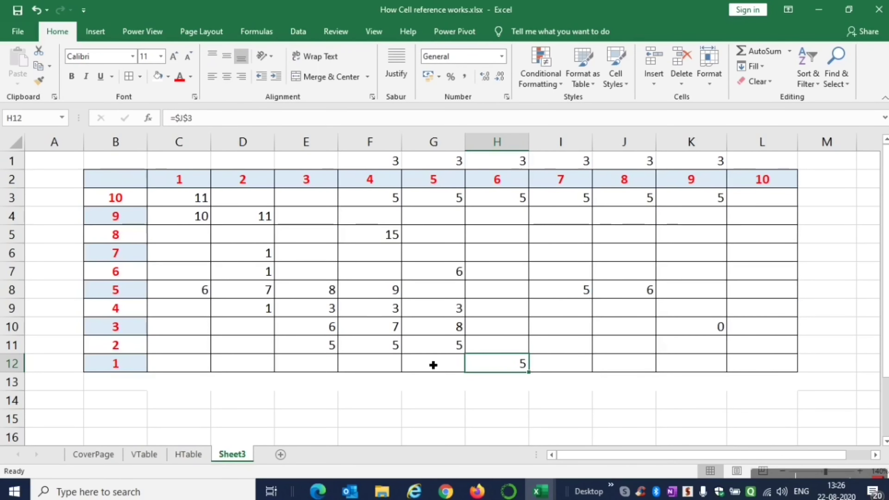